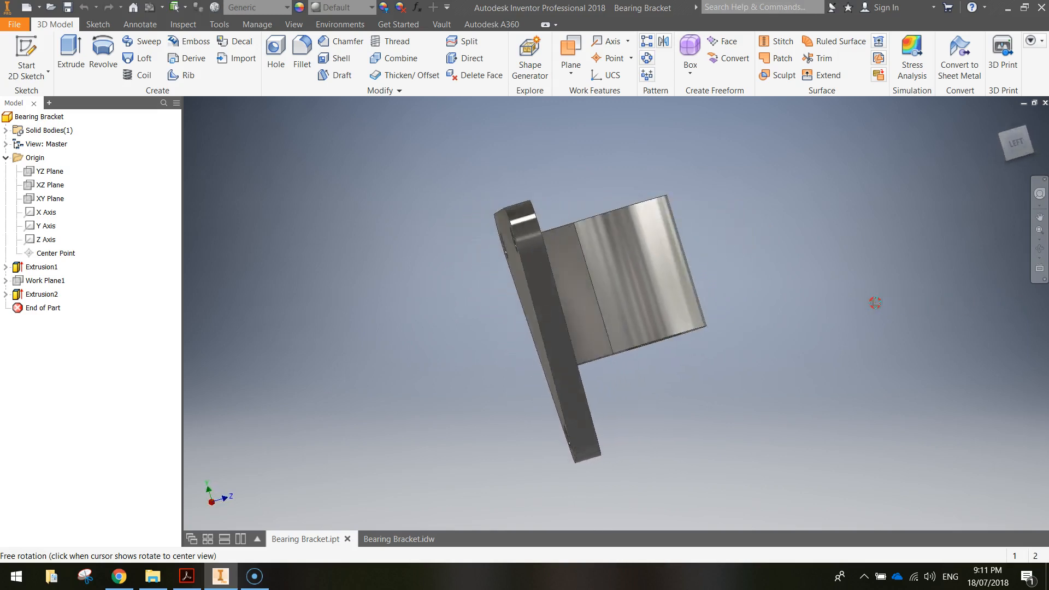
- Examine the finished bracket model and the dimensioned front, side and top views in Bearing Bracket.idw
key("Escape")
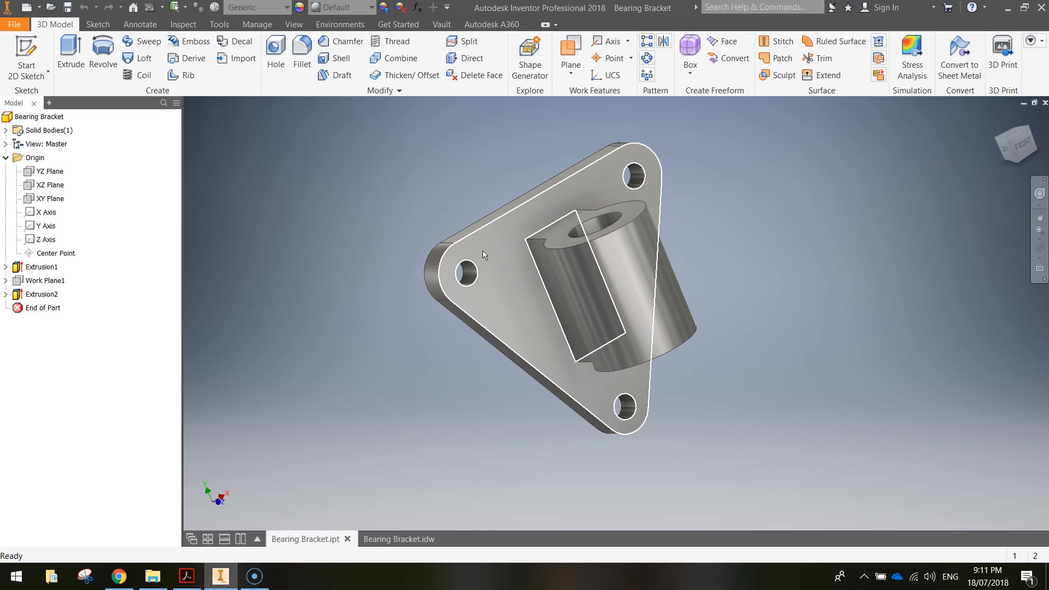
middle_click_drag(617, 270, 608, 289, "shift")
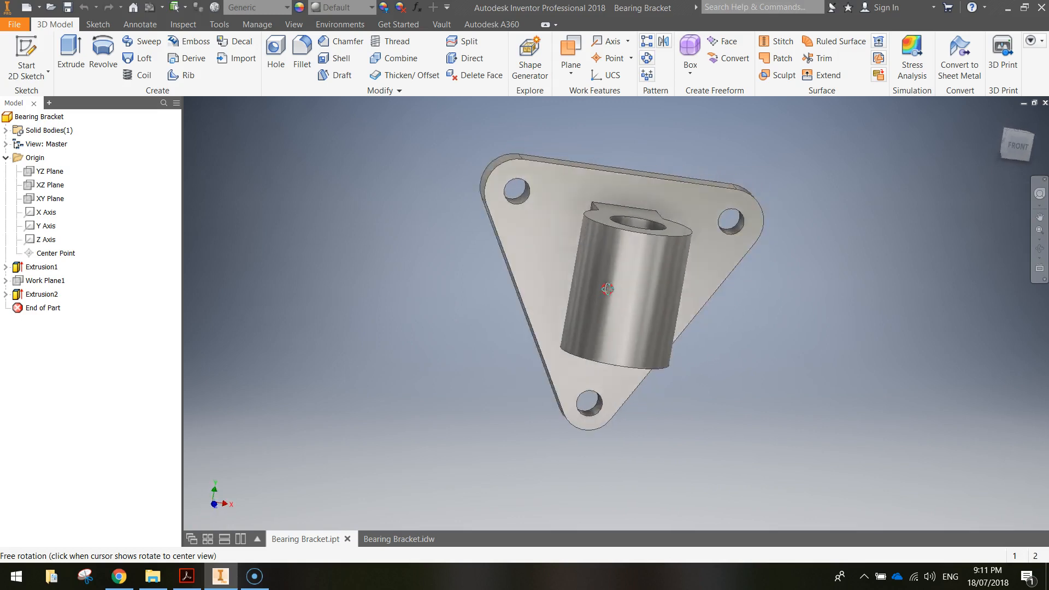
left_click(402, 539)
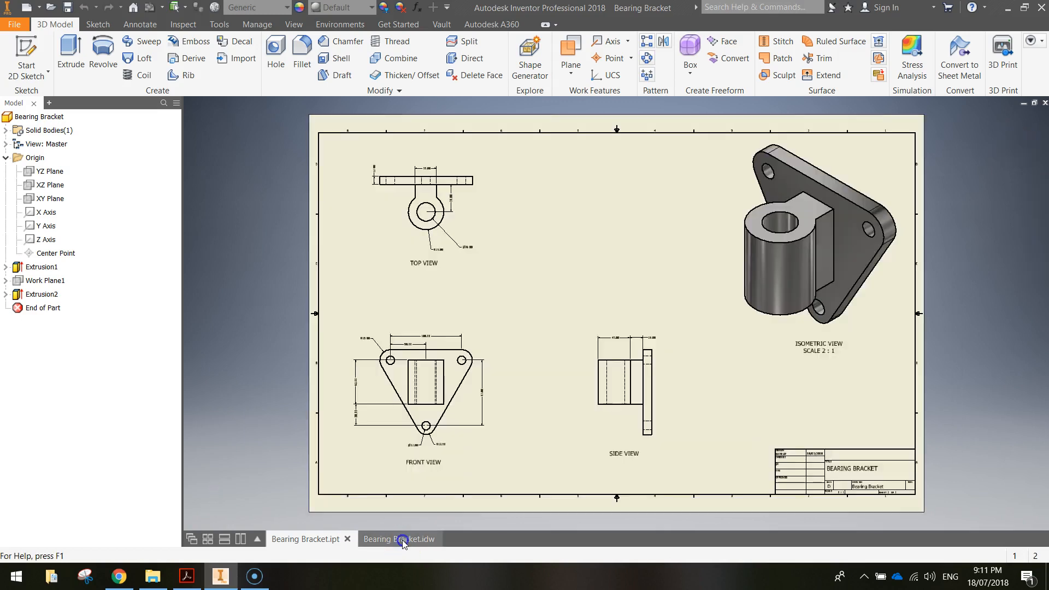
scroll(353, 448, "up", 3)
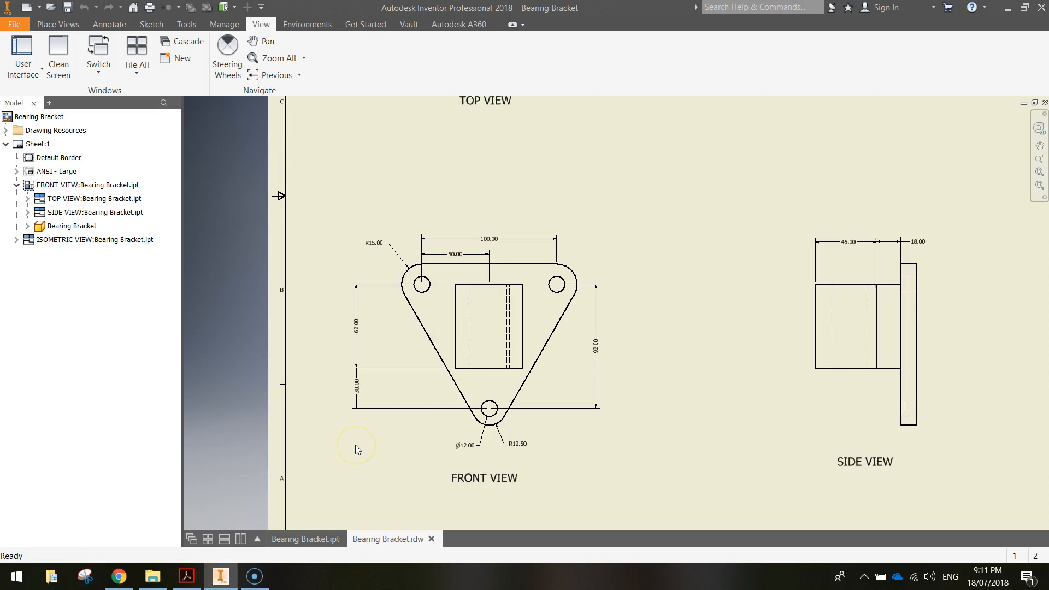
mouse_move(412, 444)
middle_mouse_down()
mouse_move(428, 398)
mouse_move(415, 368)
mouse_move(396, 386)
middle_mouse_up()
scroll(419, 406, "up", 3)
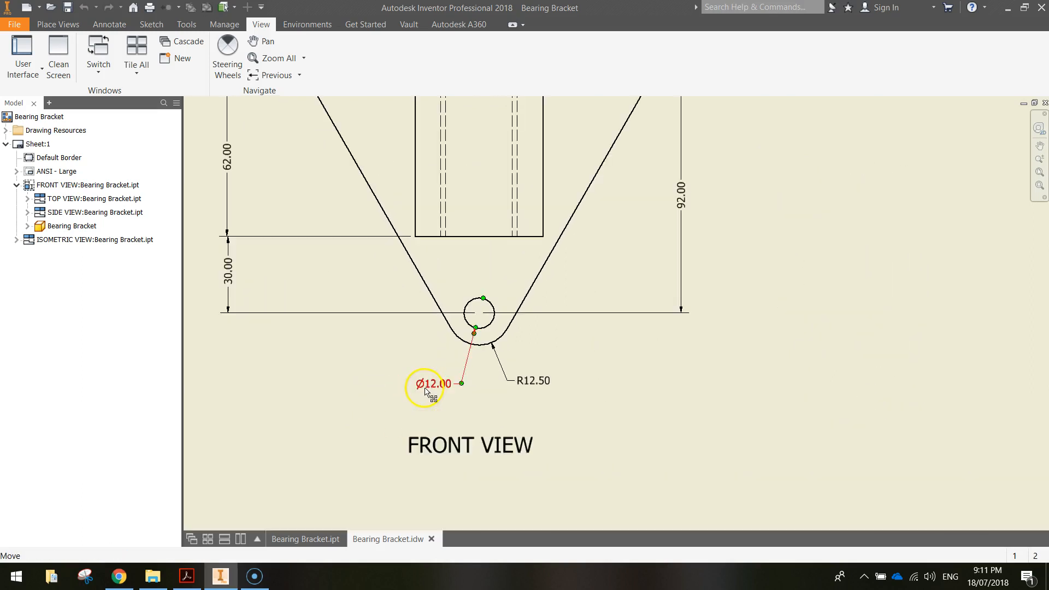
middle_click_drag(475, 312, 498, 434)
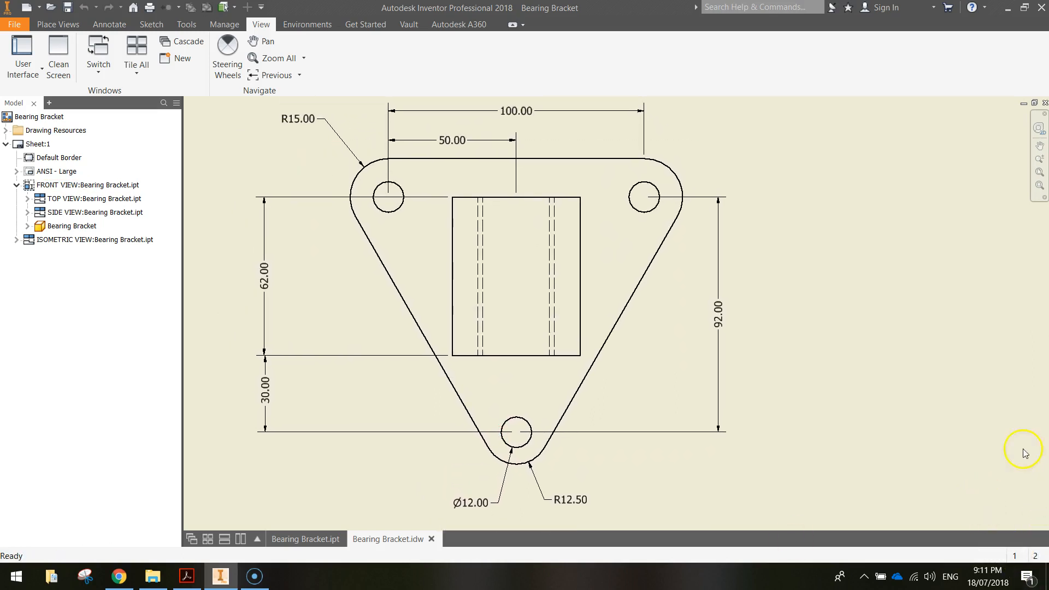
middle_click_drag(994, 417, 527, 440)
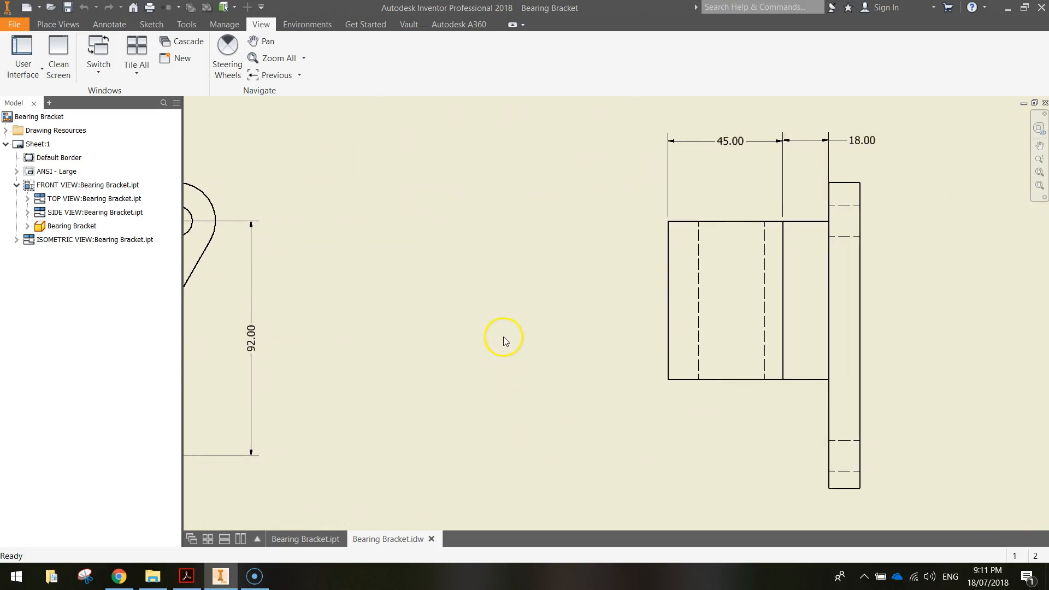
scroll(504, 337, "up", 2)
mouse_move(336, 160)
middle_mouse_down()
mouse_move(621, 429)
mouse_move(641, 514)
middle_mouse_up()
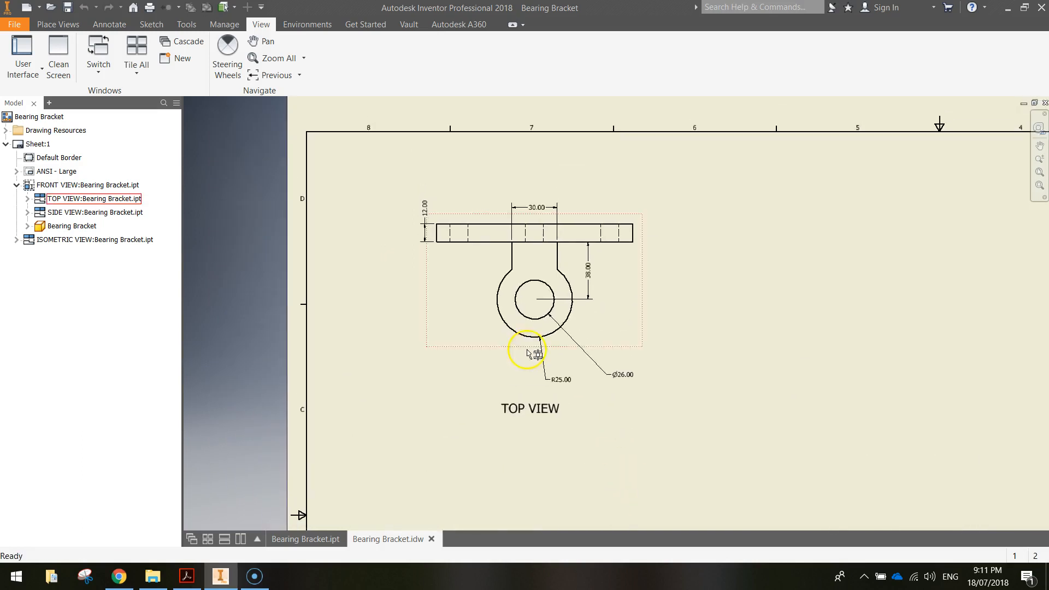
scroll(530, 353, "down", 3)
mouse_move(540, 335)
middle_mouse_down()
mouse_move(536, 401)
mouse_move(529, 389)
middle_mouse_up()
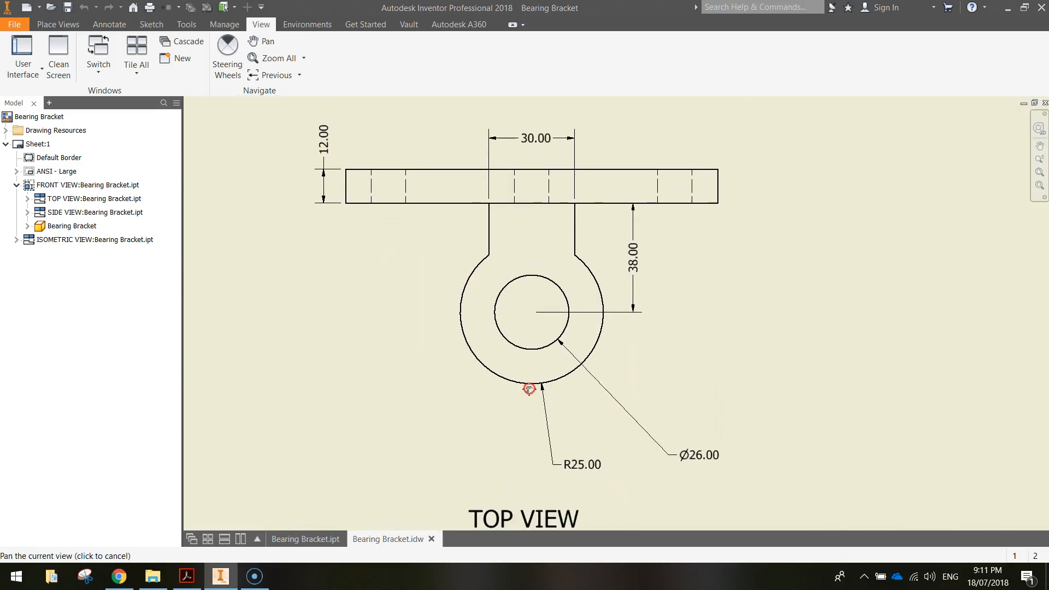
left_click(290, 64)
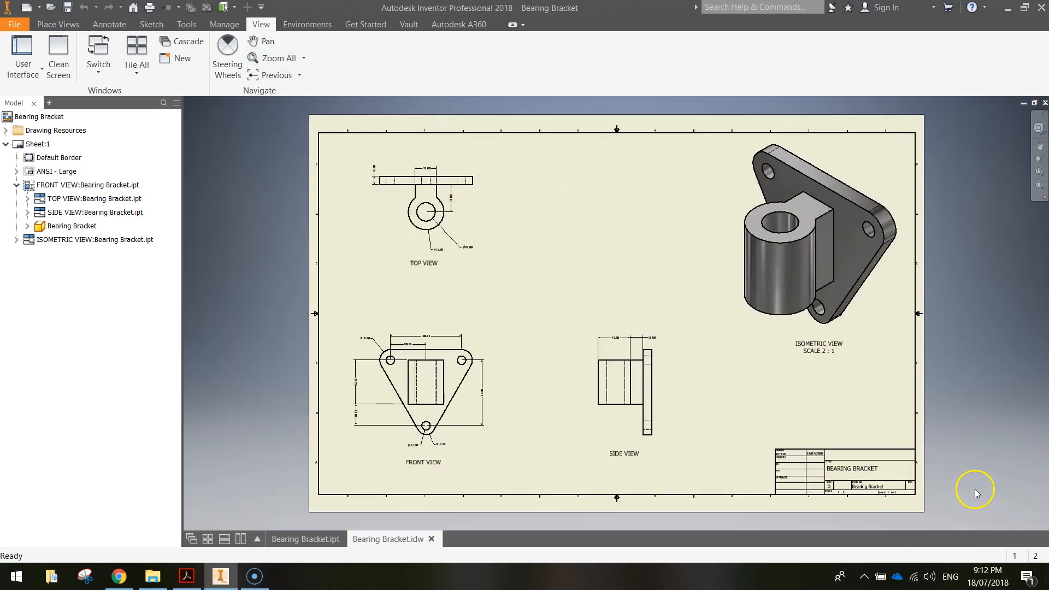
- Create a new part from the metric Standard (mm).ipt template
left_click(12, 26)
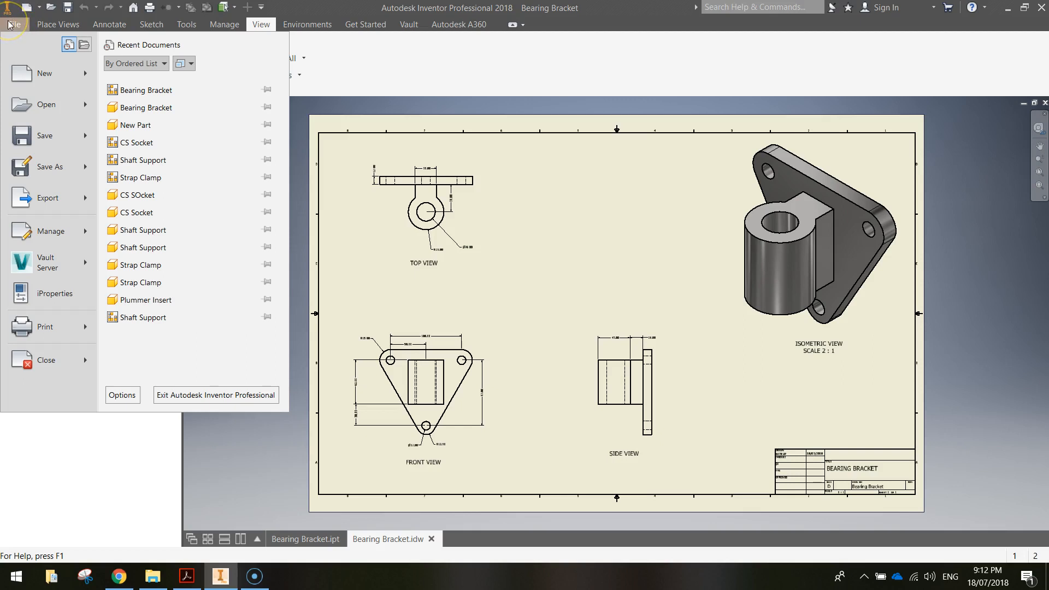
left_click(45, 76)
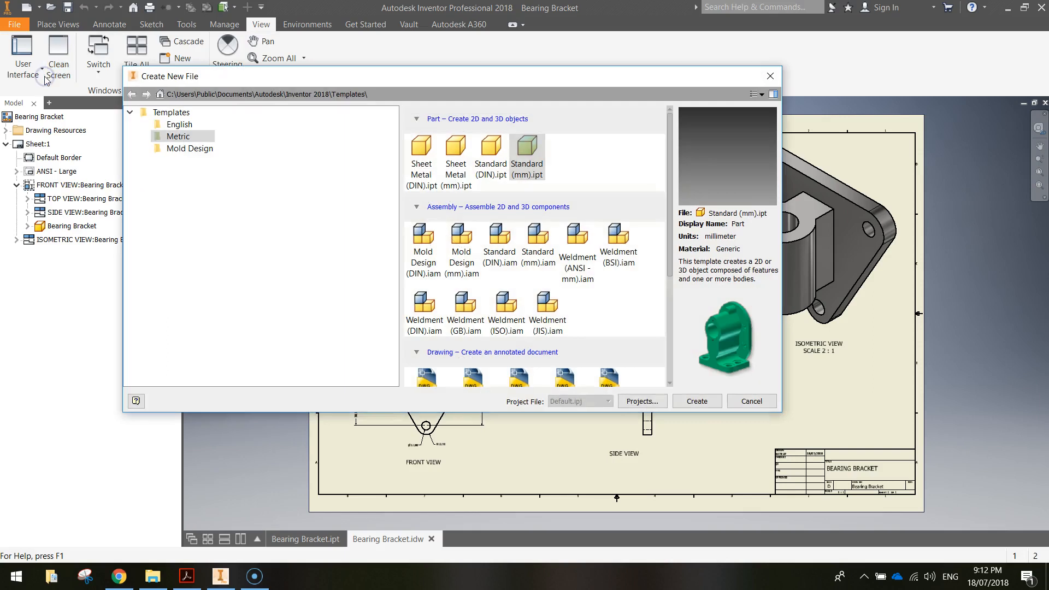
left_click(183, 137)
left_click(530, 157)
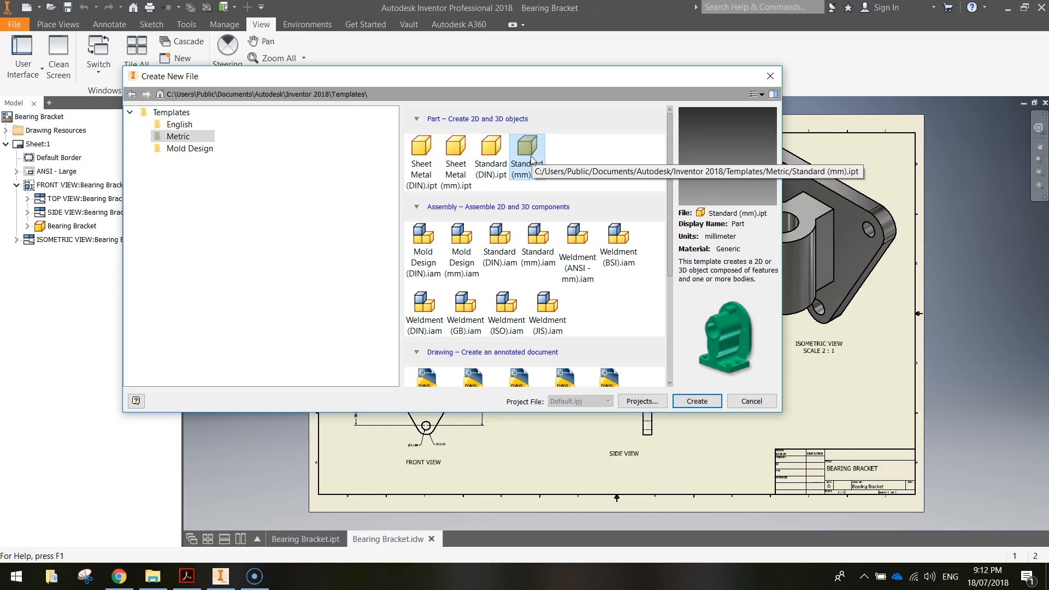
left_click(700, 407)
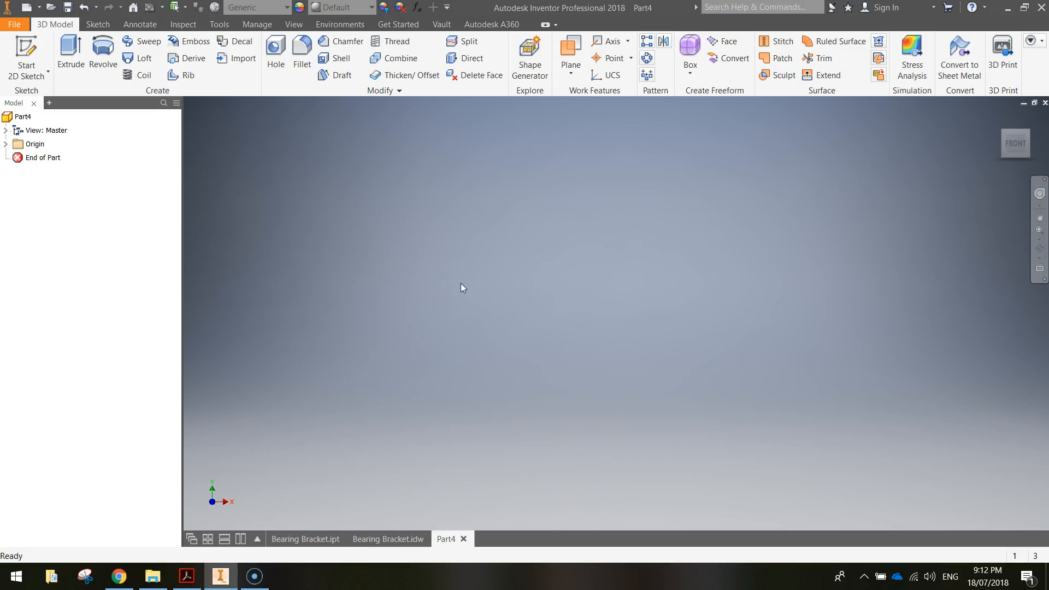
- Start a 2D sketch on the XY plane and draw a 12 mm diameter circle centred on the origin
left_click(24, 49)
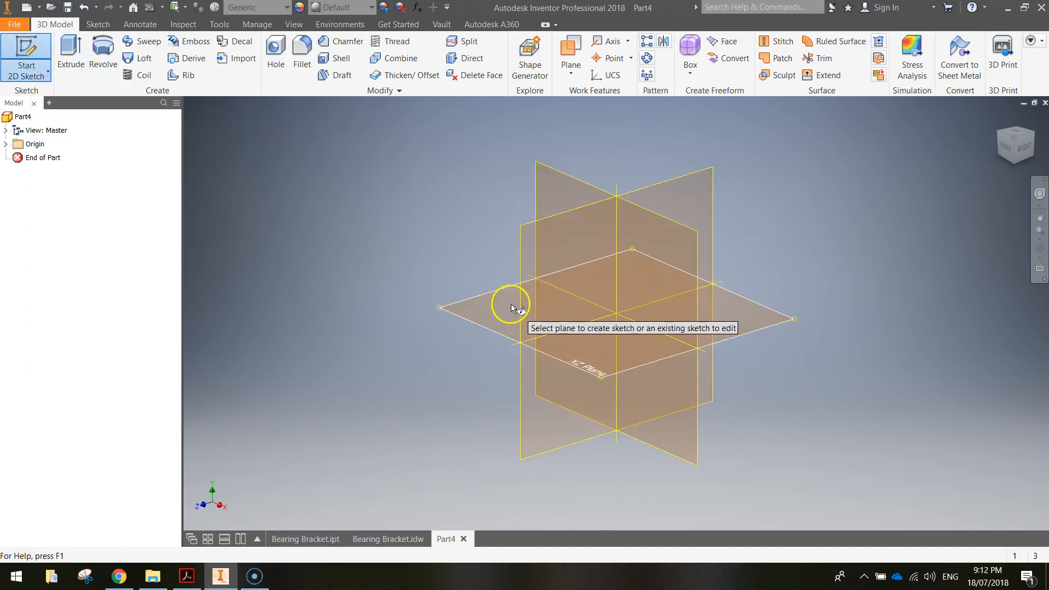
left_click(544, 178)
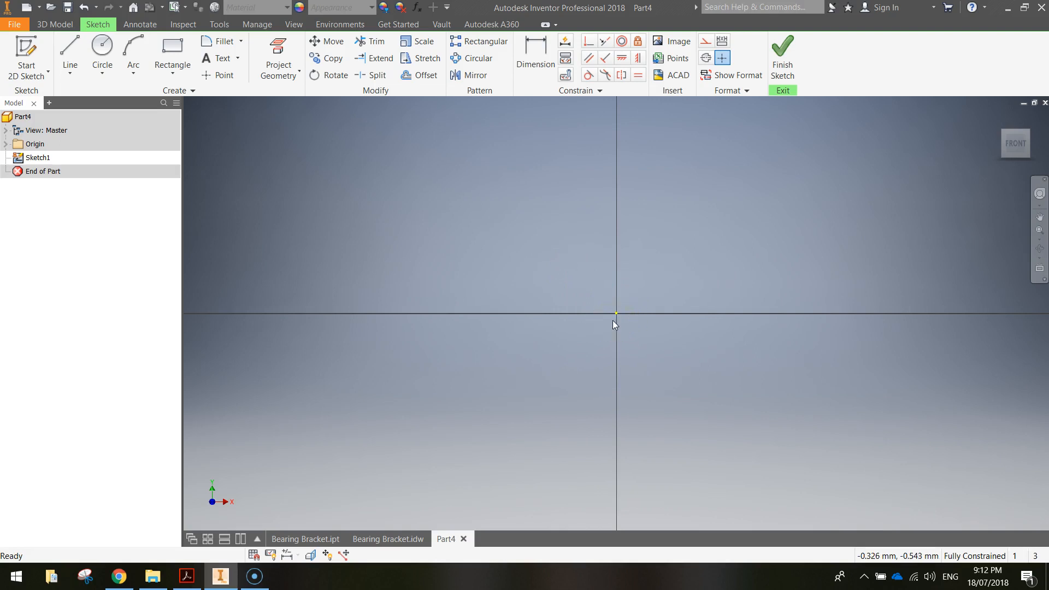
left_click(102, 53)
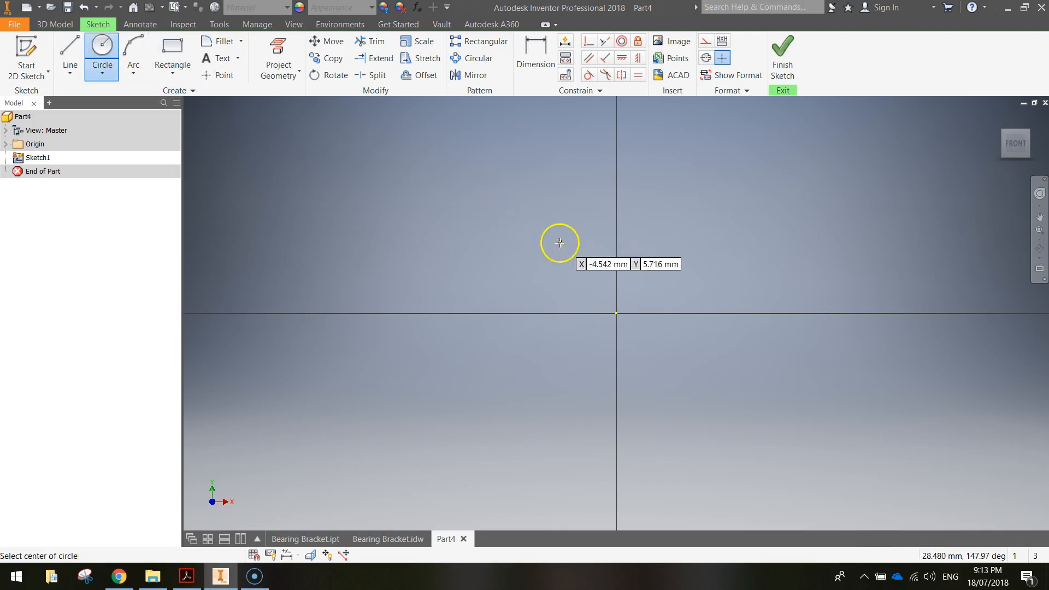
left_click(617, 313)
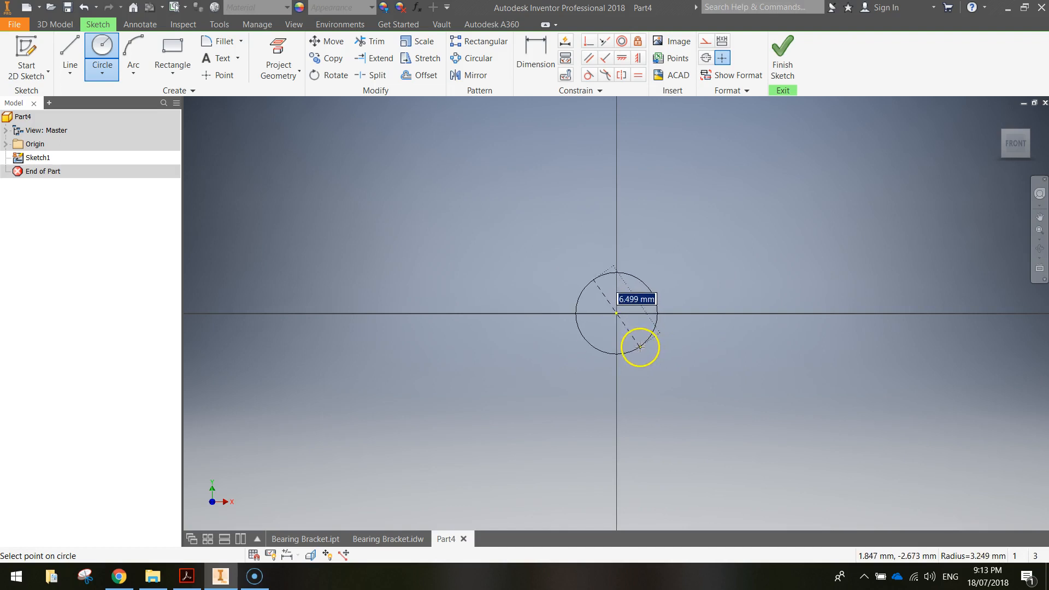
type("12")
key("Return")
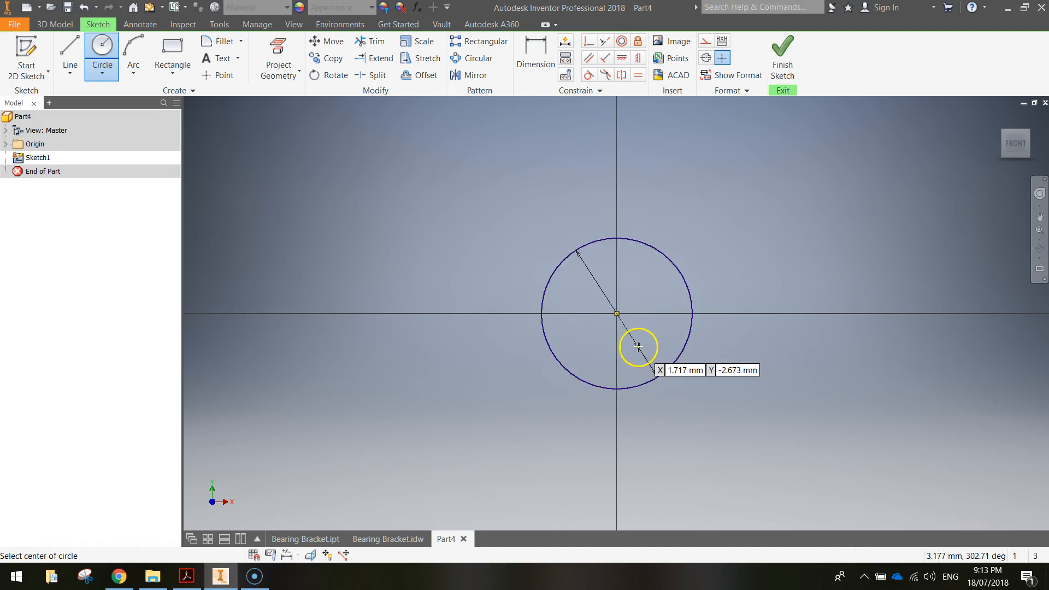
- Sketch two more circles of similar size above the 12 mm circle, one on each side of the vertical axis
scroll(723, 237, "down", 3)
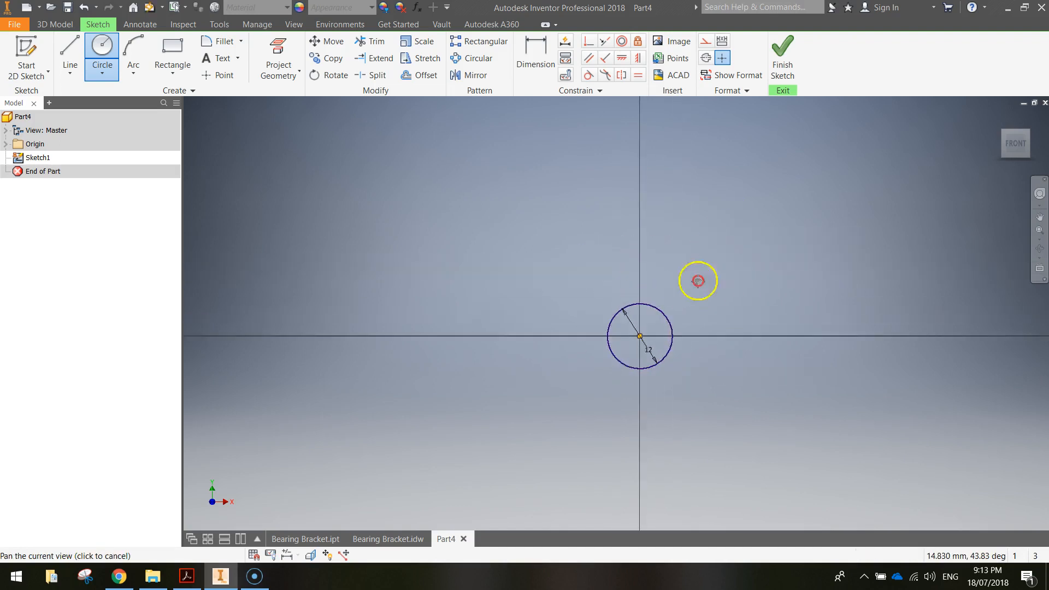
left_click(549, 255)
left_click(566, 281)
left_click(709, 249)
left_click(731, 277)
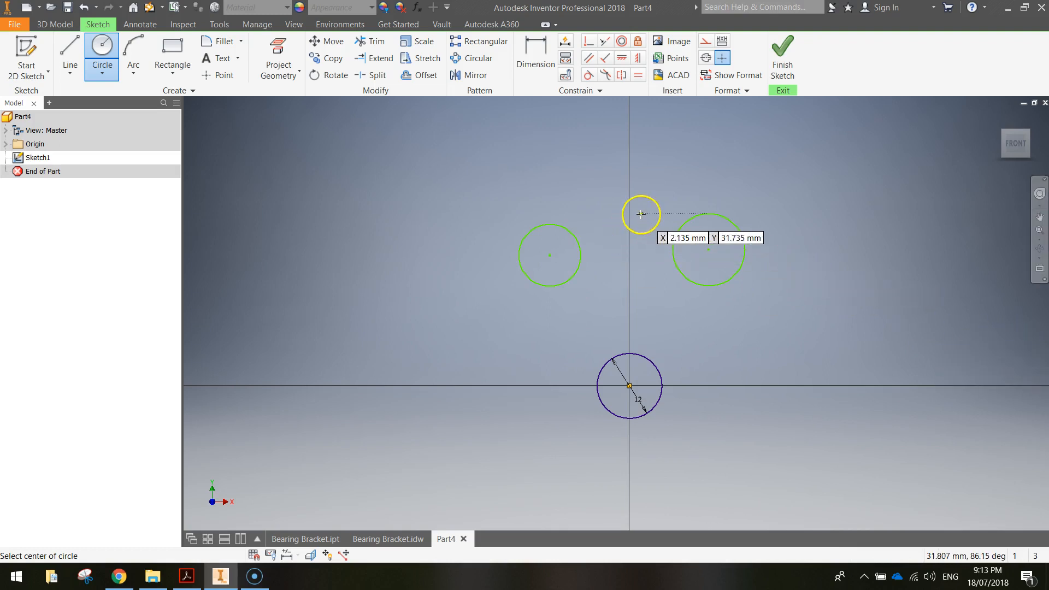
key("Escape")
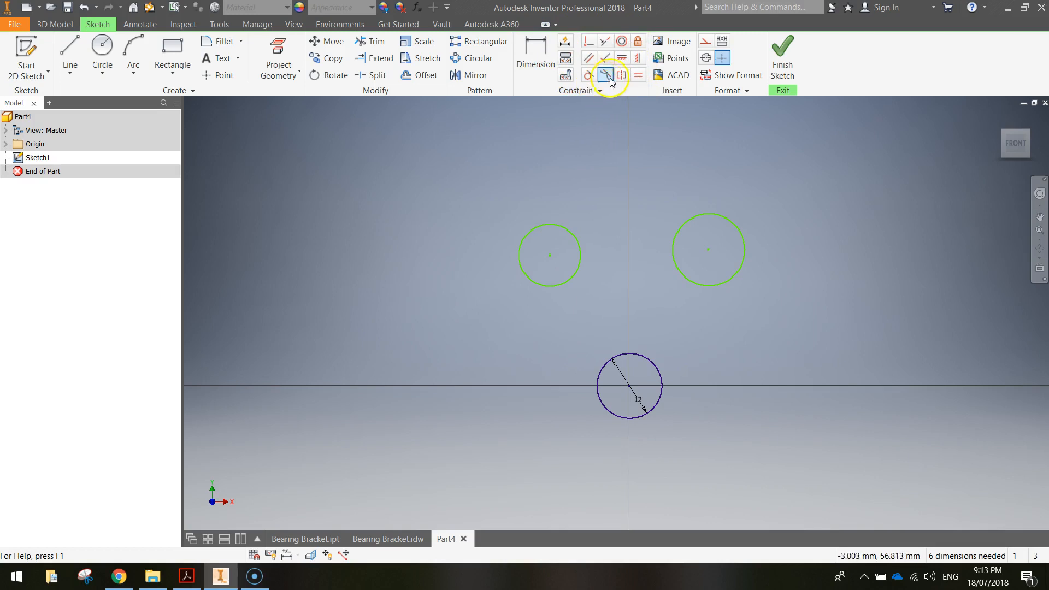
- Apply equal constraints between the 12 mm circle and each of the two upper circles
left_click(638, 75)
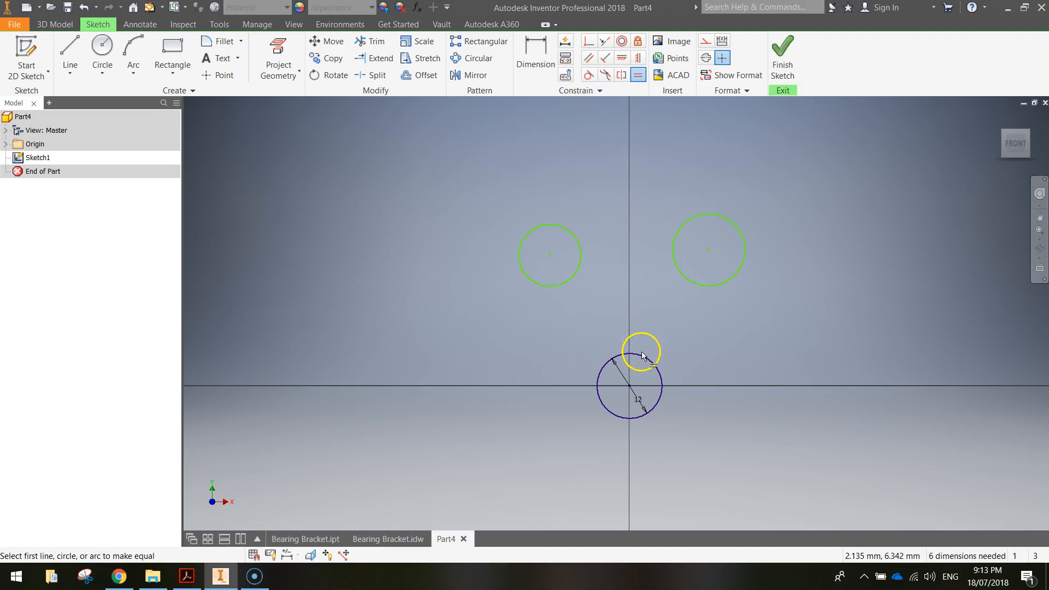
left_click(638, 75)
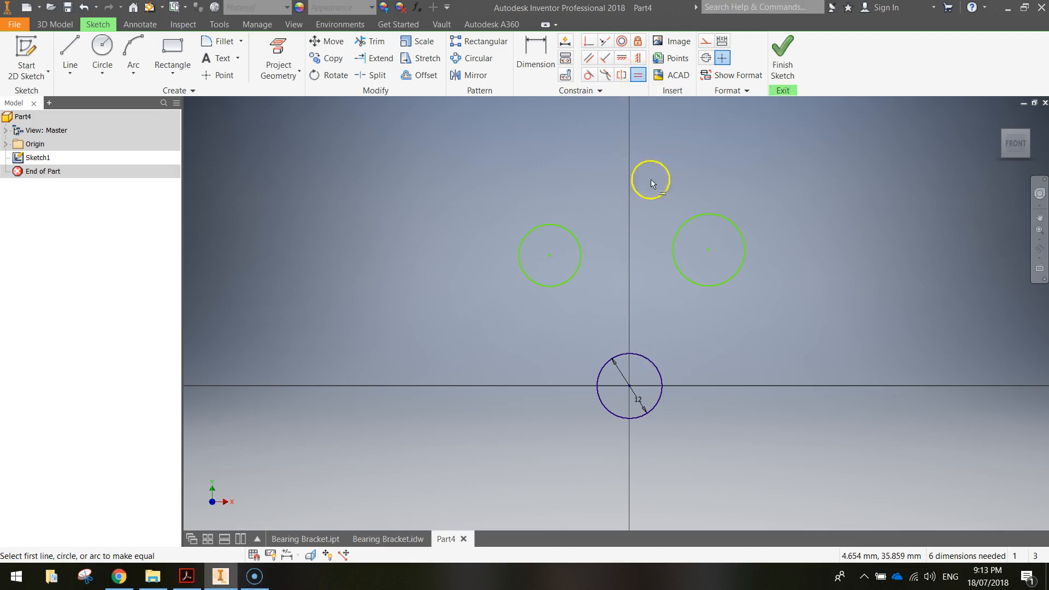
left_click(648, 361)
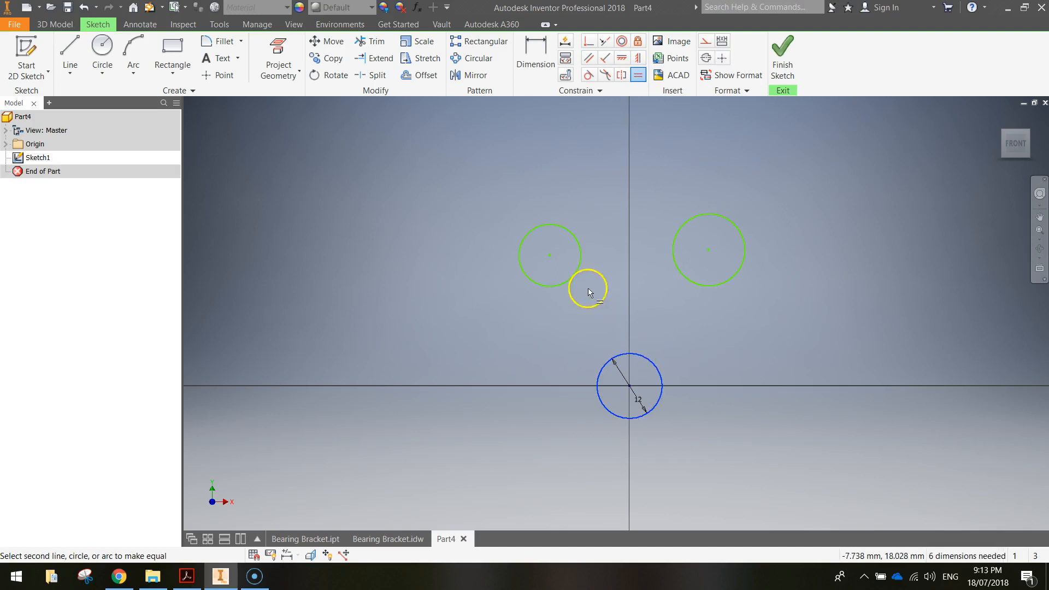
left_click(580, 270)
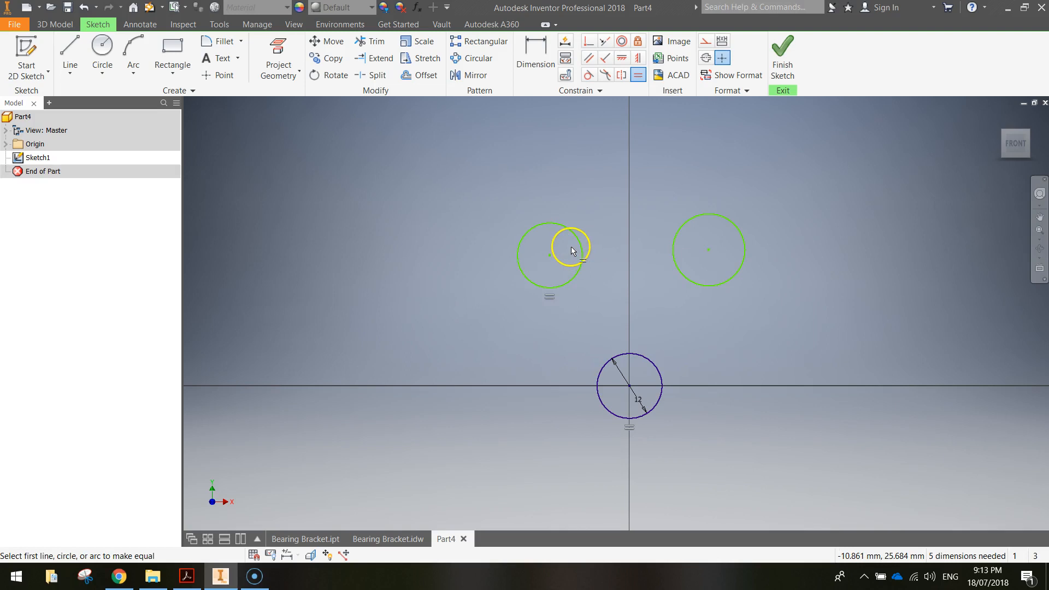
left_click(667, 351)
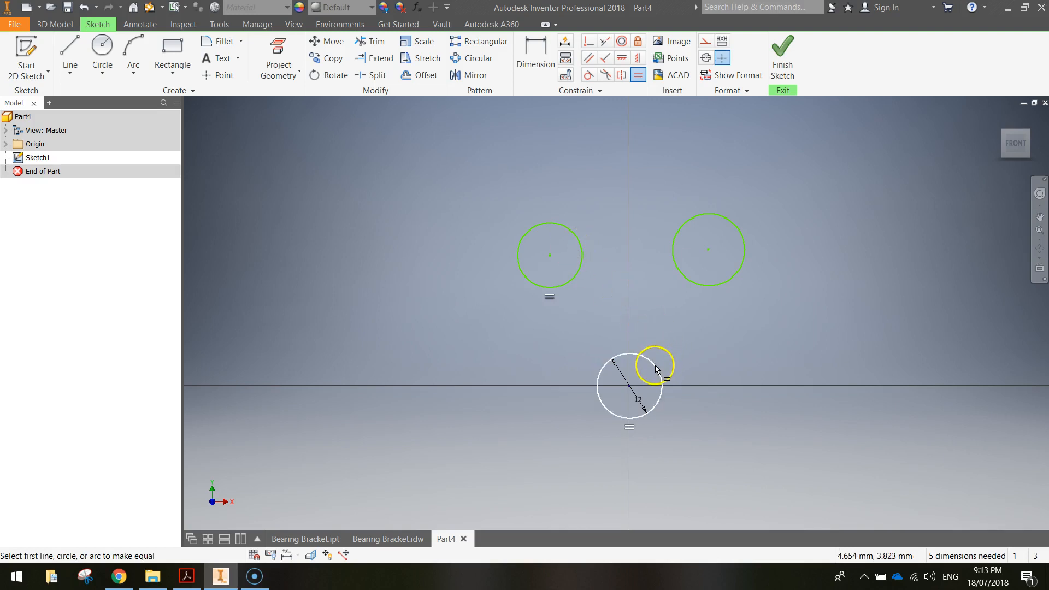
left_click(657, 369)
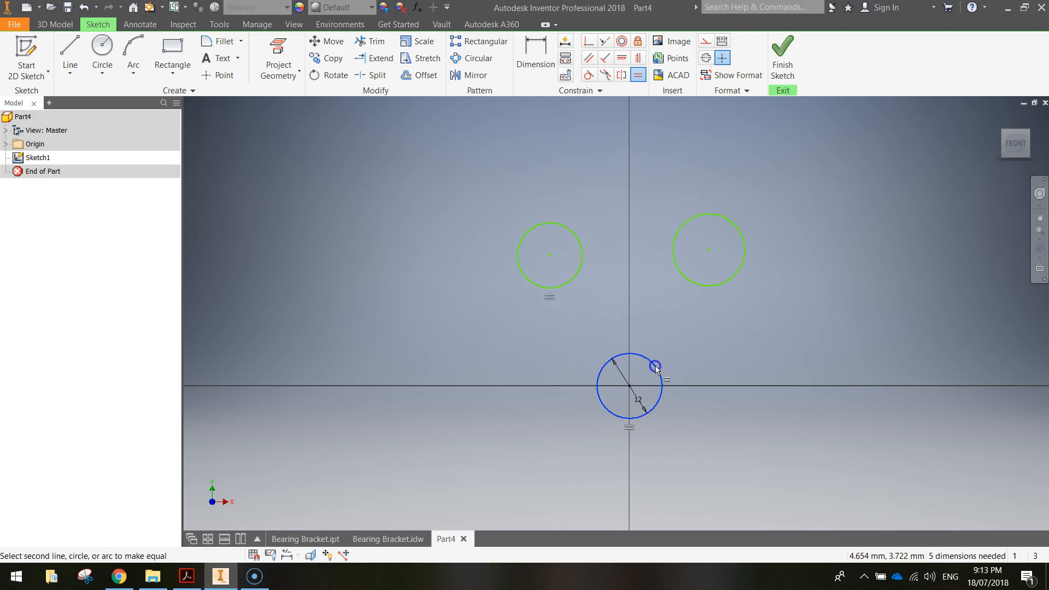
left_click(690, 284)
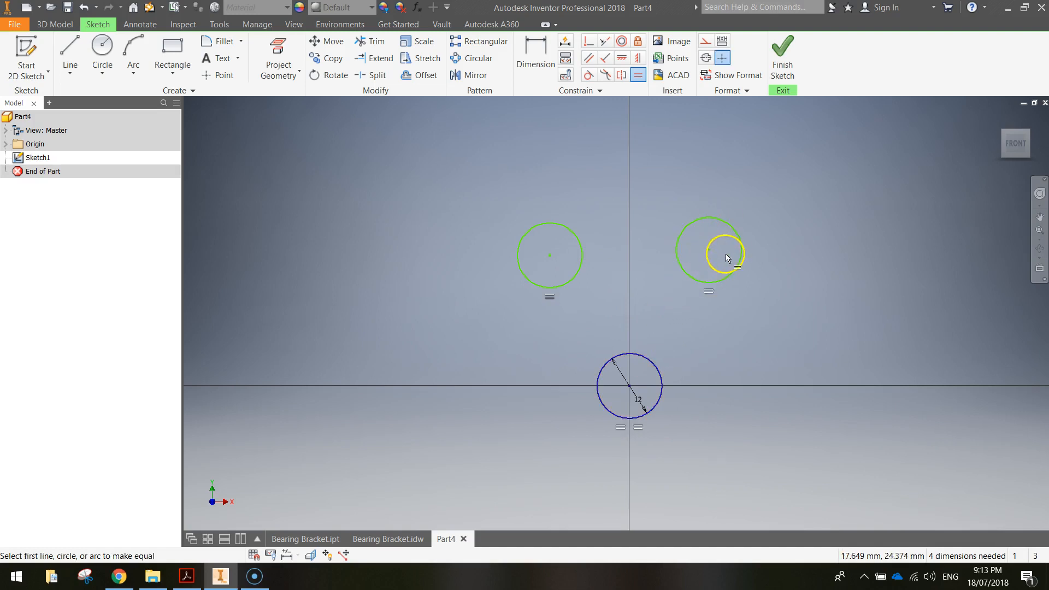
key("Escape")
left_click(577, 249)
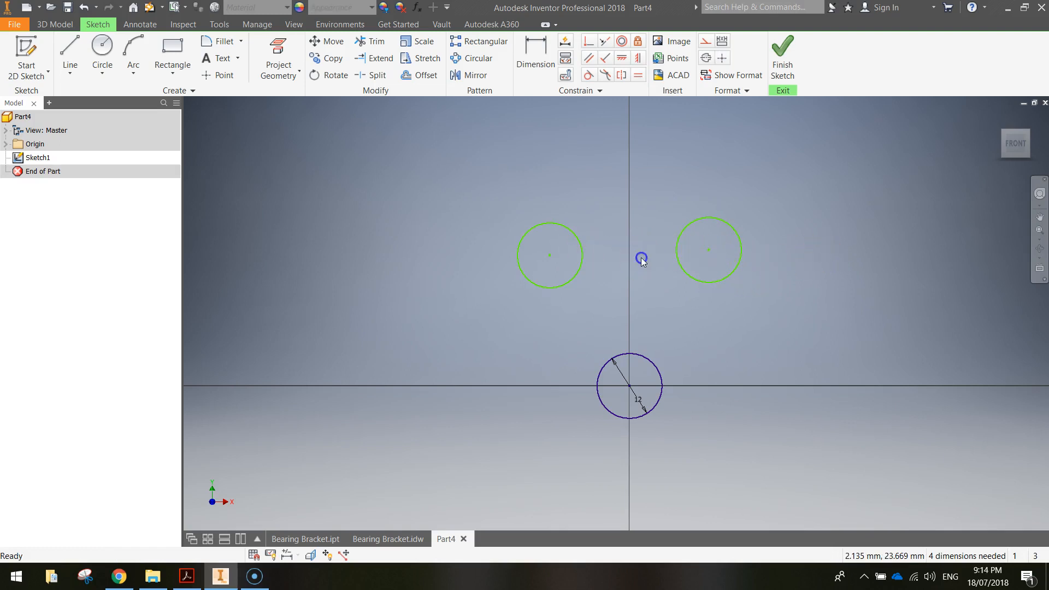
- Set the origin circle's diameter to 25 mm to test the equal constraints, and restore it to 12 mm
double_click(638, 400)
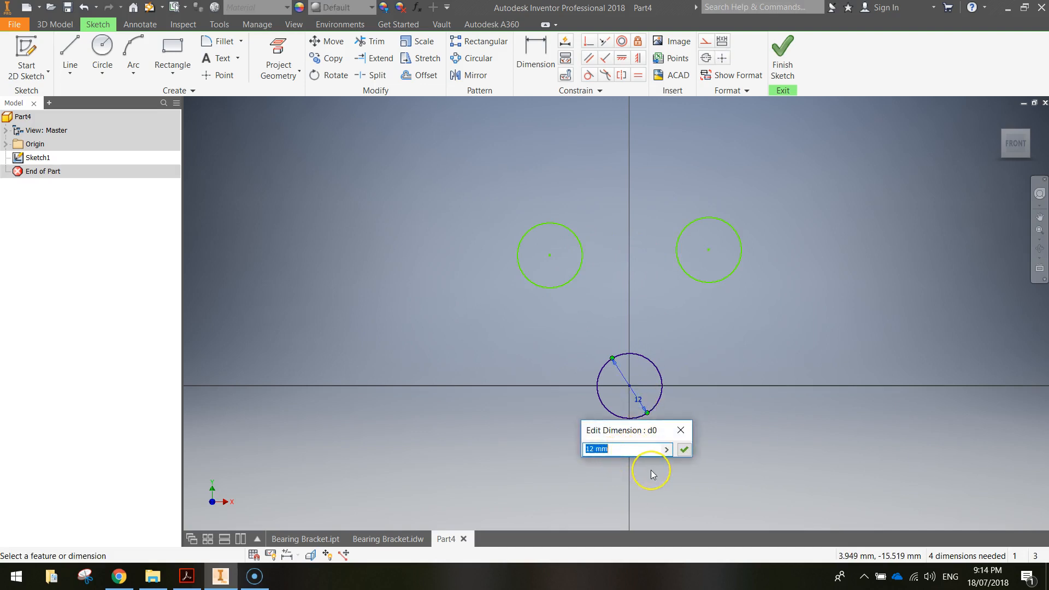
key("Right")
left_click(515, 443)
type("25")
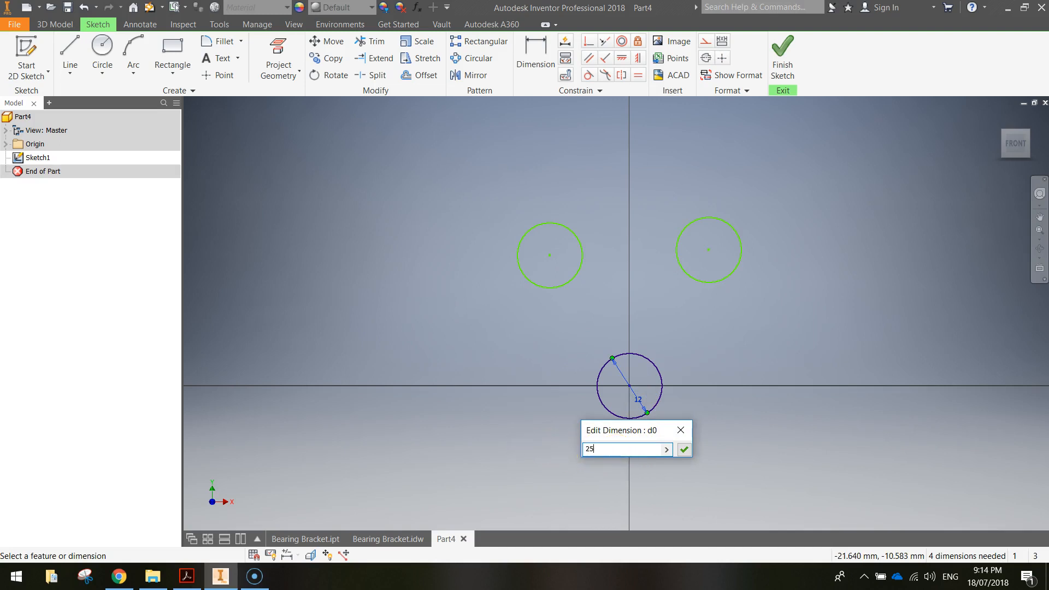
key("Return")
scroll(710, 247, "down", 3)
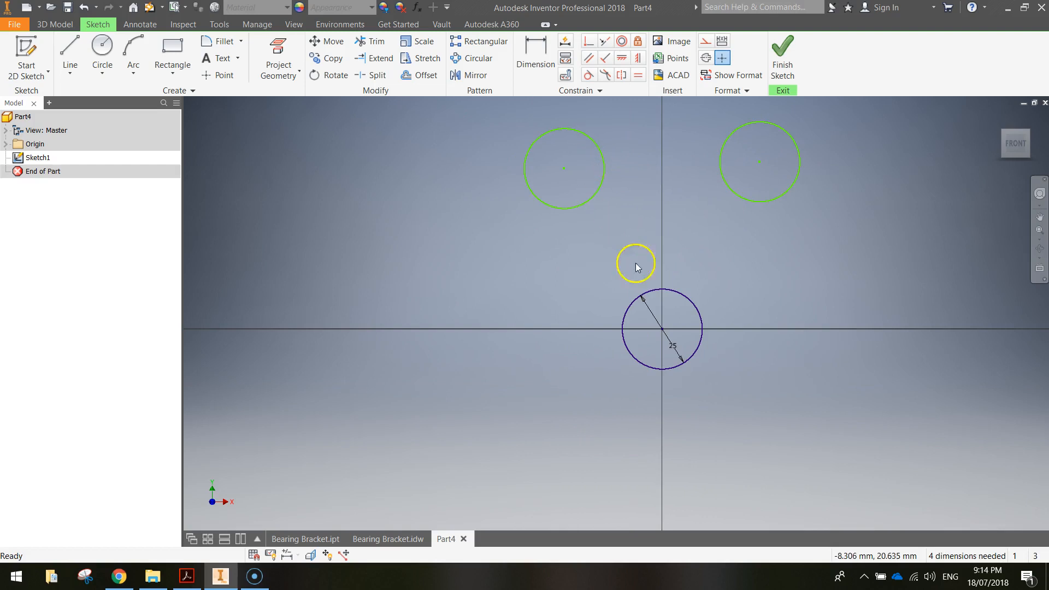
scroll(672, 346, "down", 3)
scroll(694, 298, "up", 3)
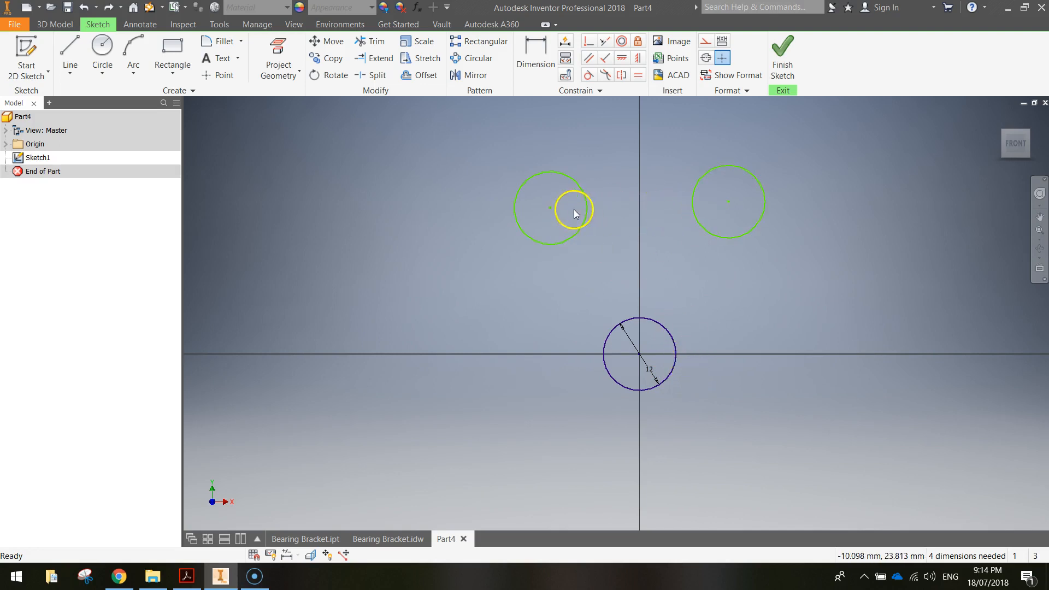
- Dimension the horizontal distance between the upper-left circle's centre and the origin, and set it to 50 mm
left_click(535, 49)
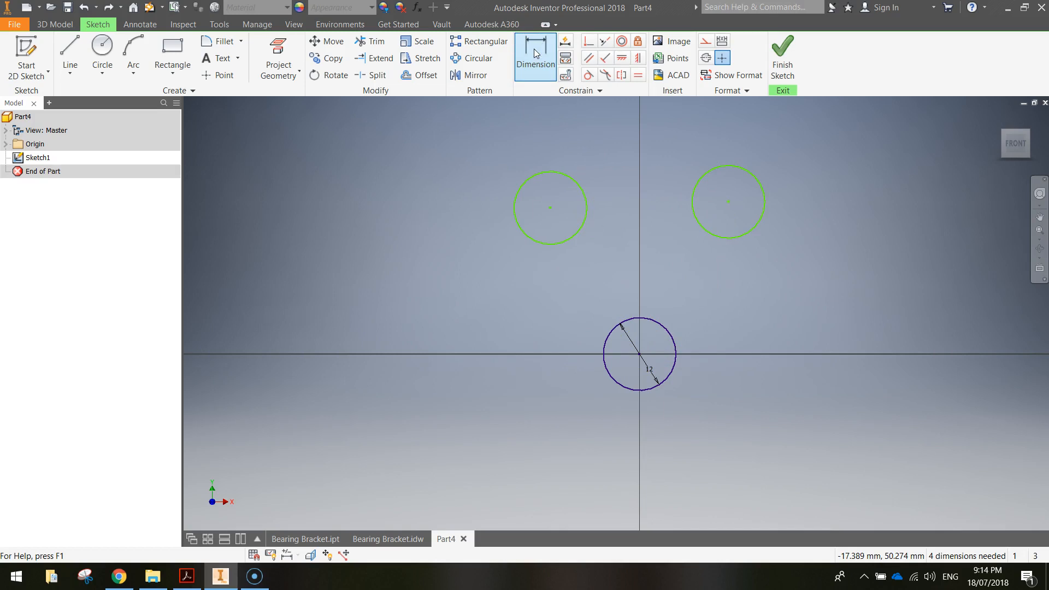
left_click(533, 48)
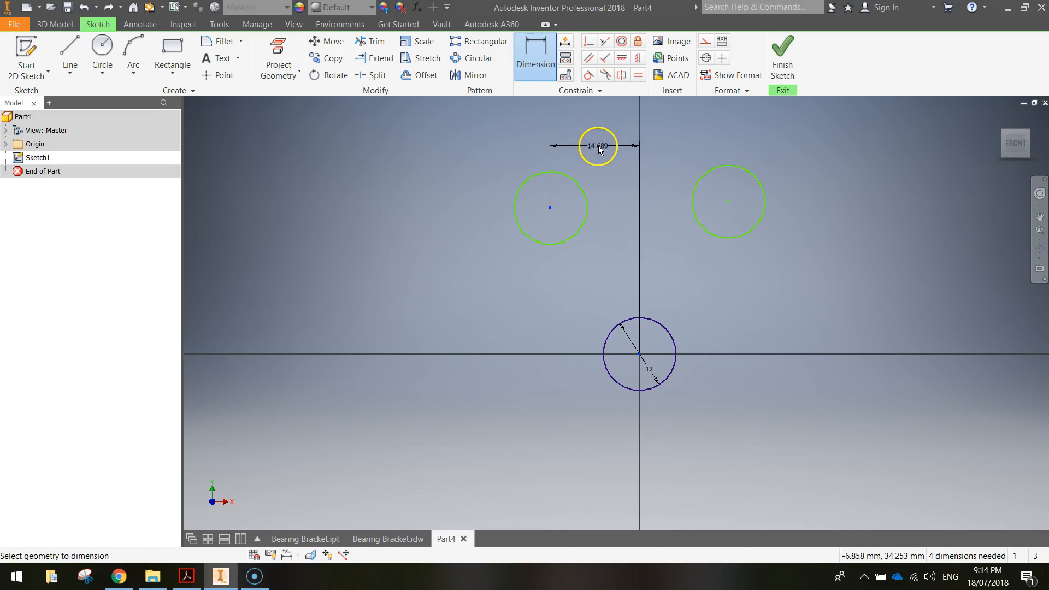
left_click(597, 147)
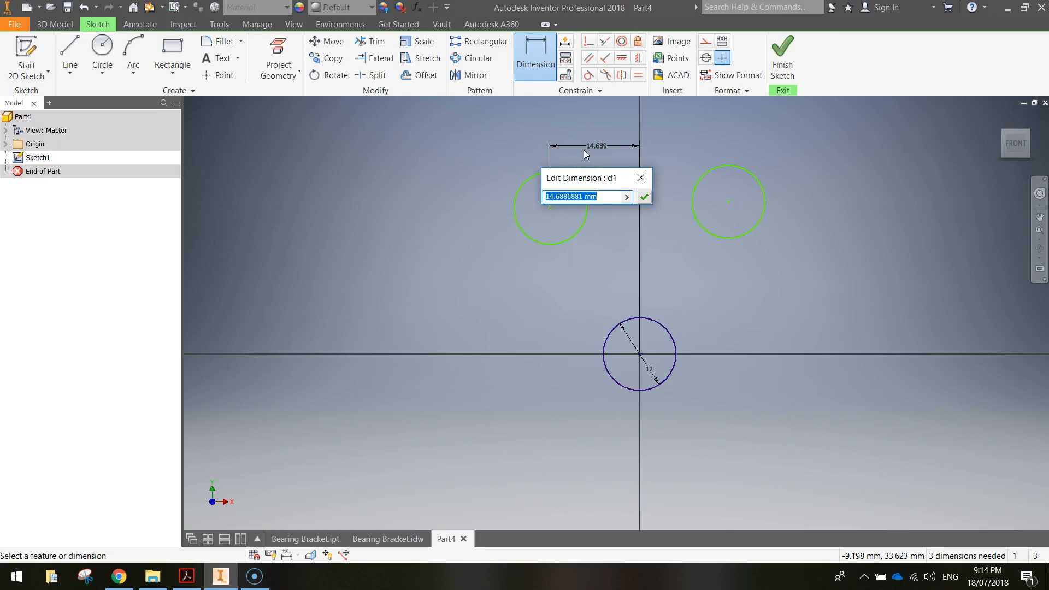
type("50")
key("Return")
- Dimension the horizontal distance from the upper-right circle's centre to the origin as 50 mm
scroll(468, 206, "up", 3)
middle_click_drag(483, 193, 492, 288)
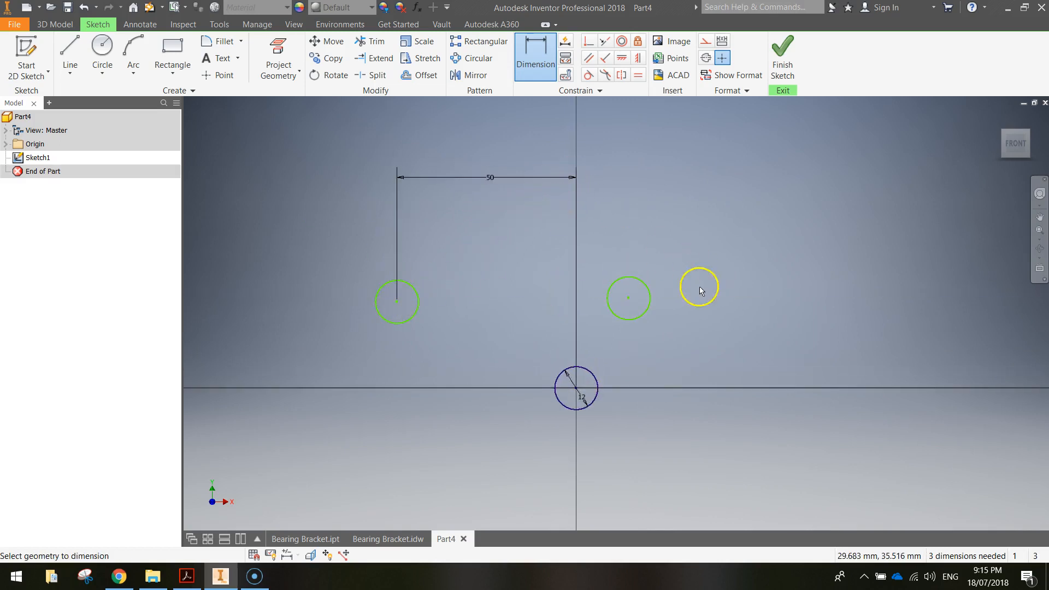
left_click(628, 299)
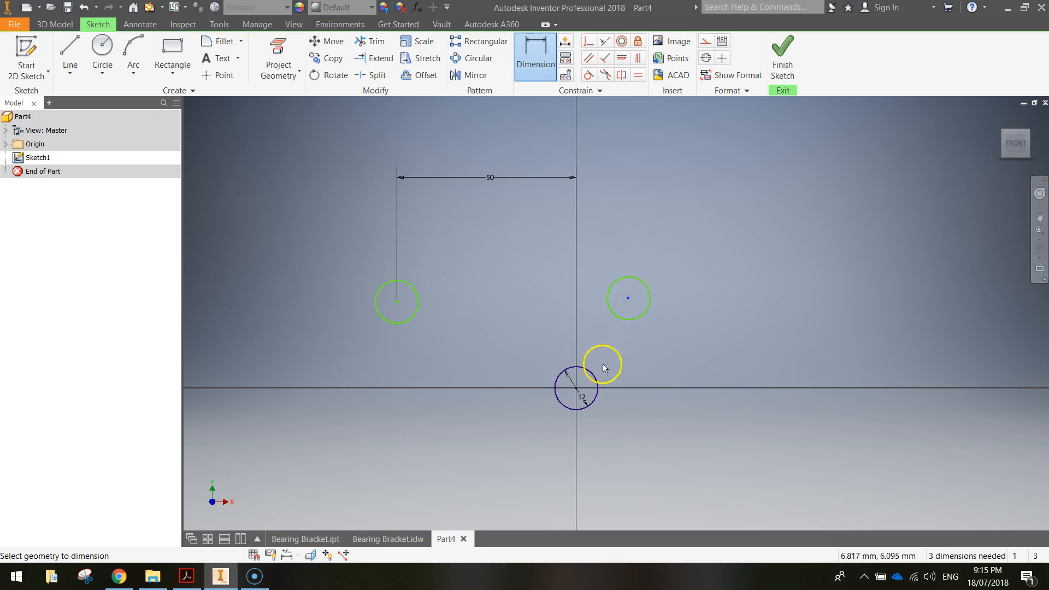
left_click(577, 389)
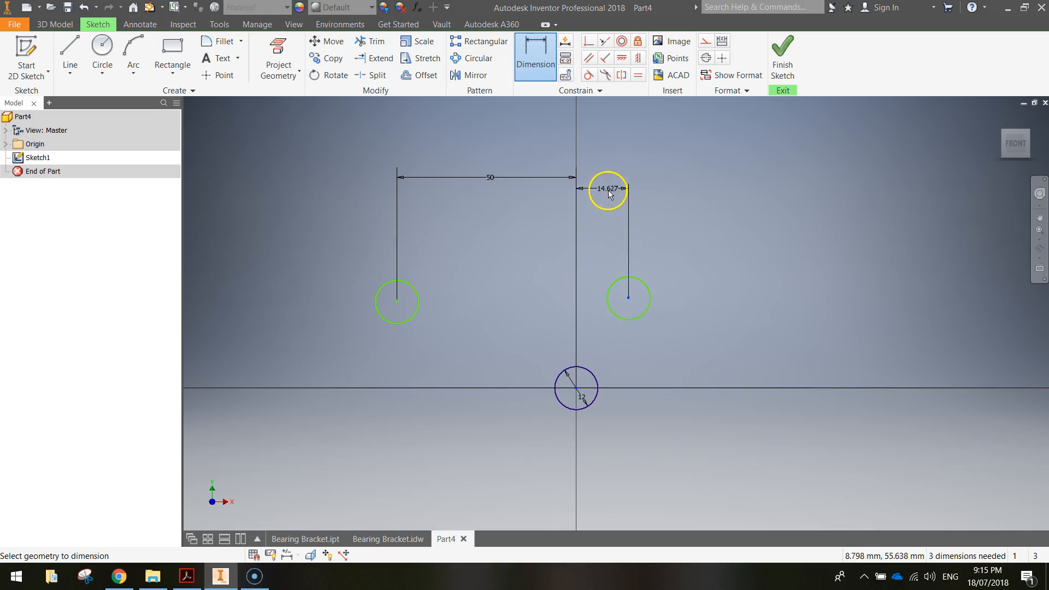
left_click(598, 182)
type("50")
key("Return")
- Move the right 50 mm dimension down so it lines up with the left 50 mm dimension
mouse_move(628, 203)
middle_mouse_down()
mouse_move(596, 412)
mouse_move(614, 352)
middle_mouse_up()
scroll(596, 412, "down", 3)
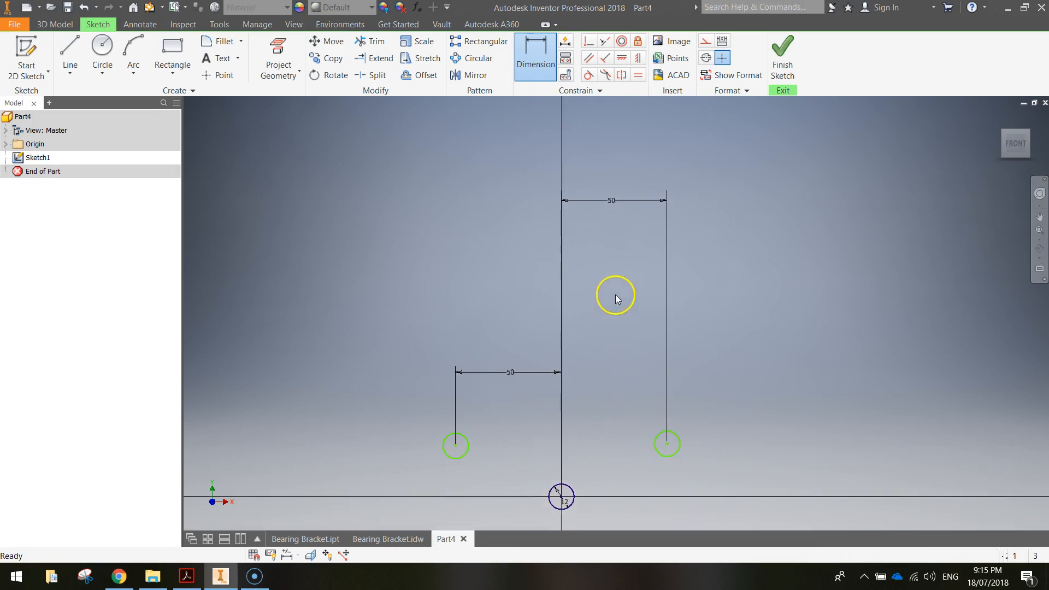
key("Escape")
left_click_drag(612, 200, 597, 373)
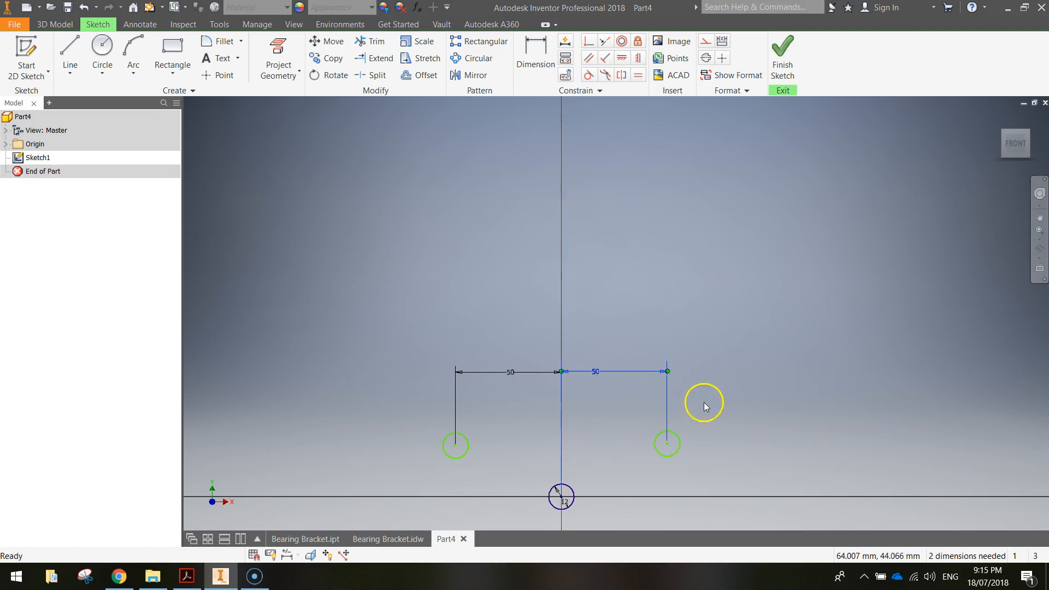
- Dimension the upper-left circle's vertical distance from the origin and set it to 92 mm
scroll(608, 424, "up", 3)
middle_click_drag(608, 424, 637, 310)
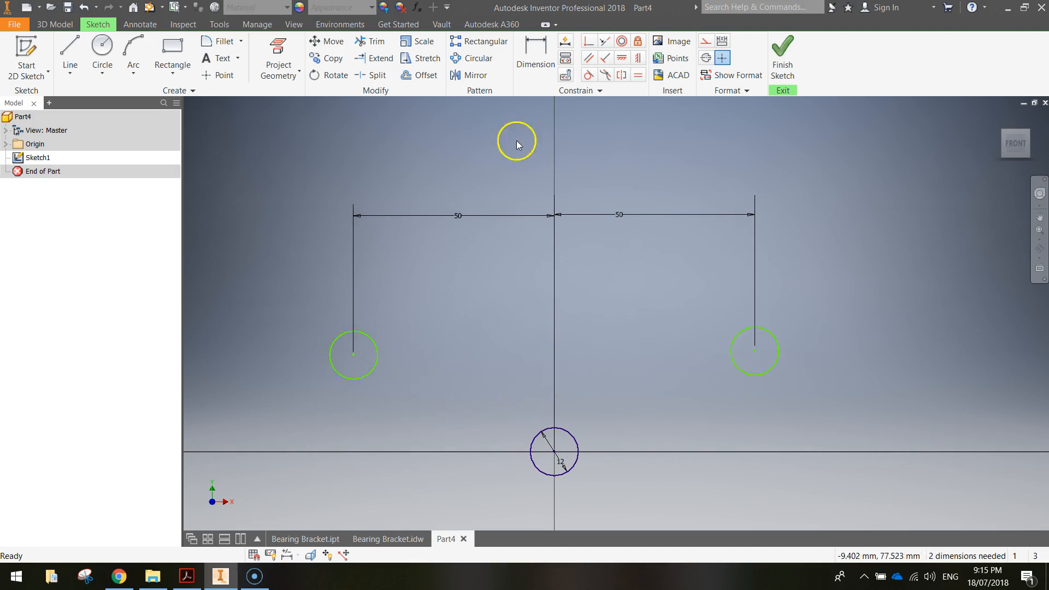
left_click(535, 65)
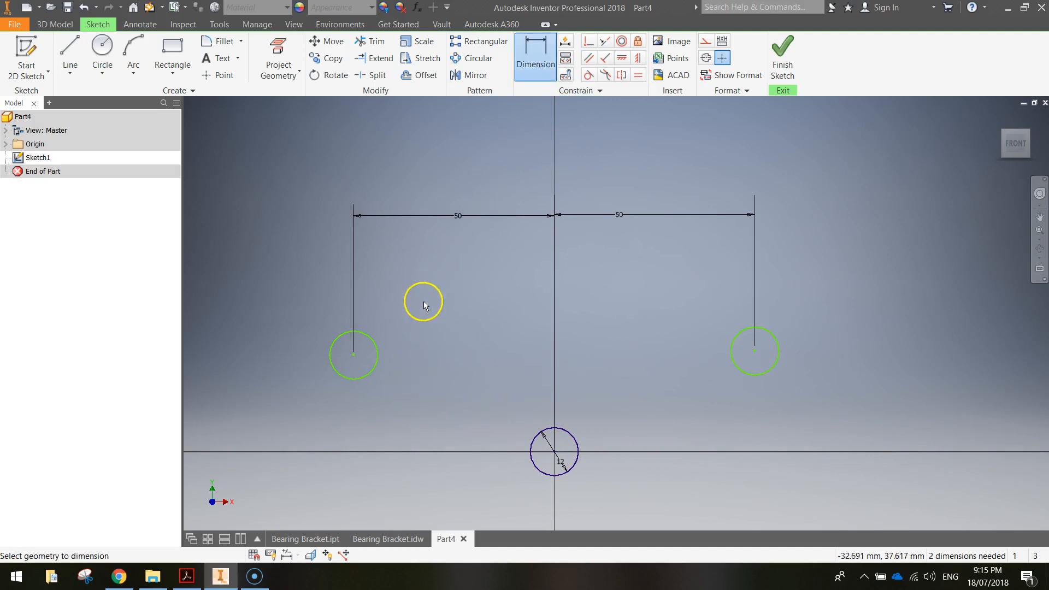
left_click(377, 357)
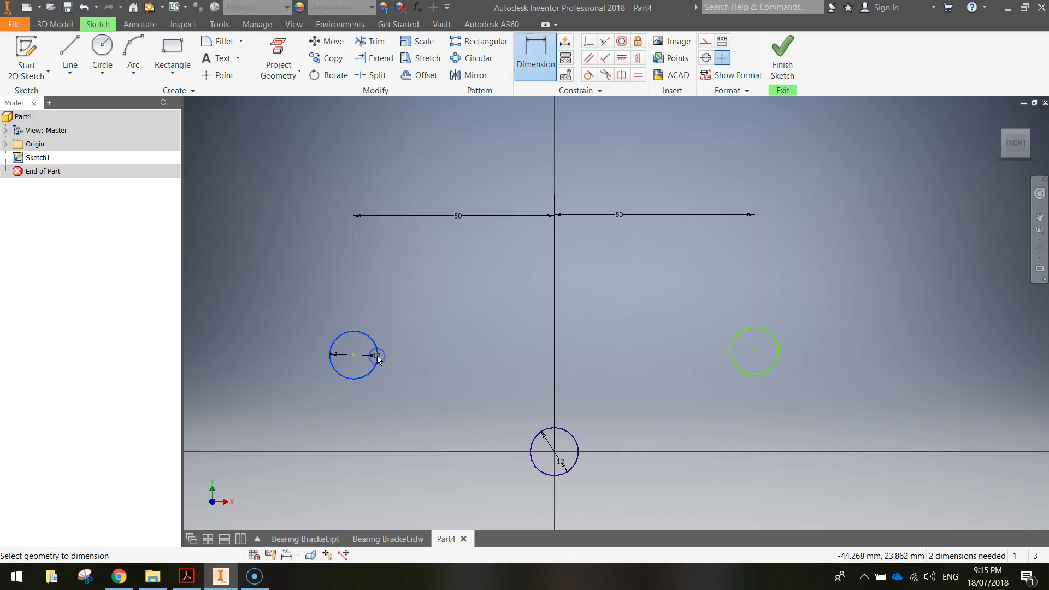
left_click(554, 452)
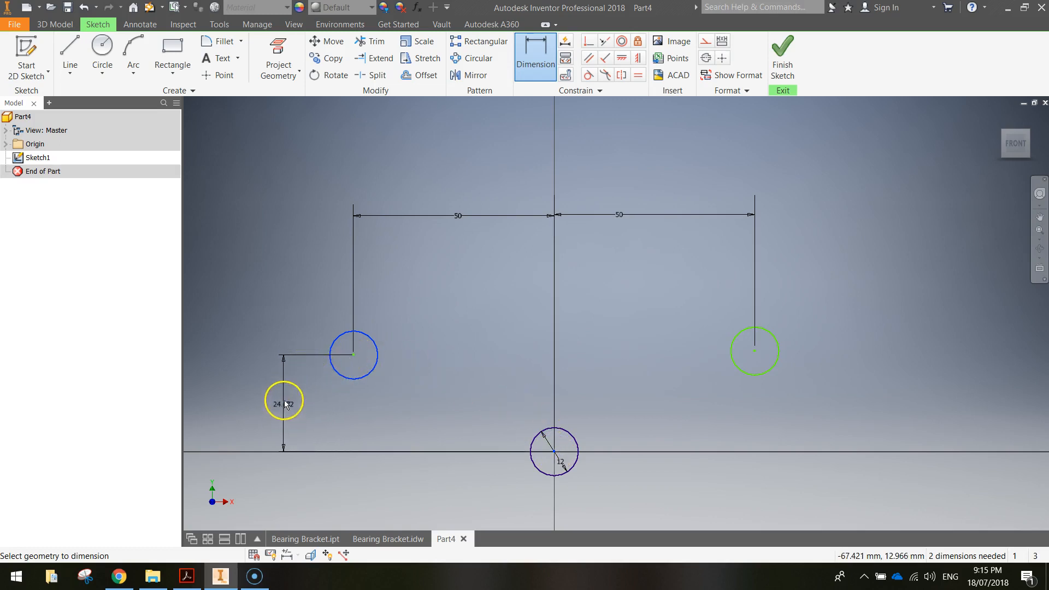
left_click(284, 401)
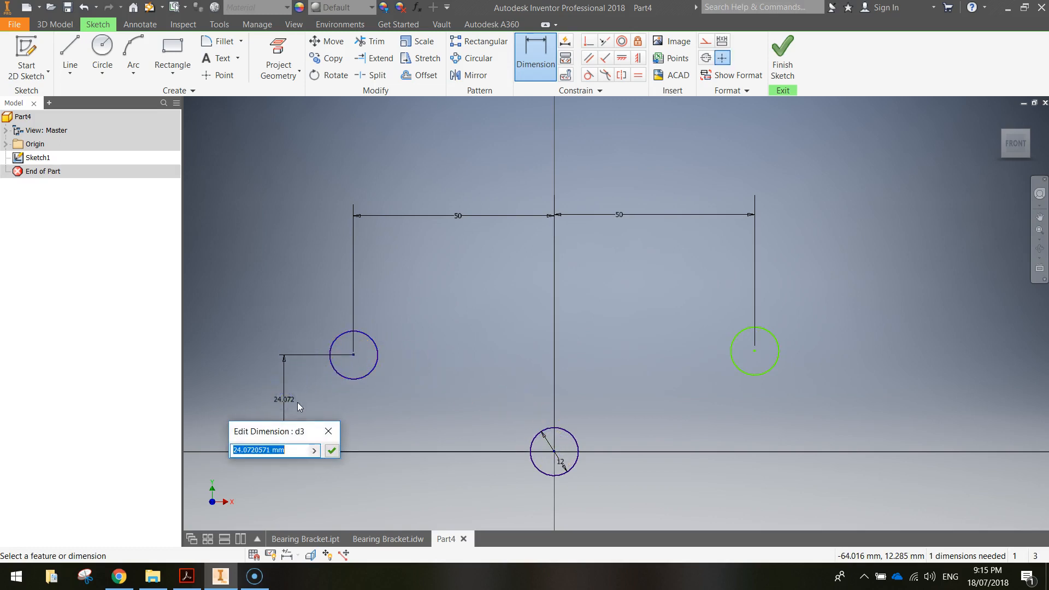
type("92")
key("Return")
- Dimension the vertical distance between the upper-right circle and the origin as 92 mm
scroll(591, 306, "up", 3)
middle_click_drag(567, 275, 558, 337)
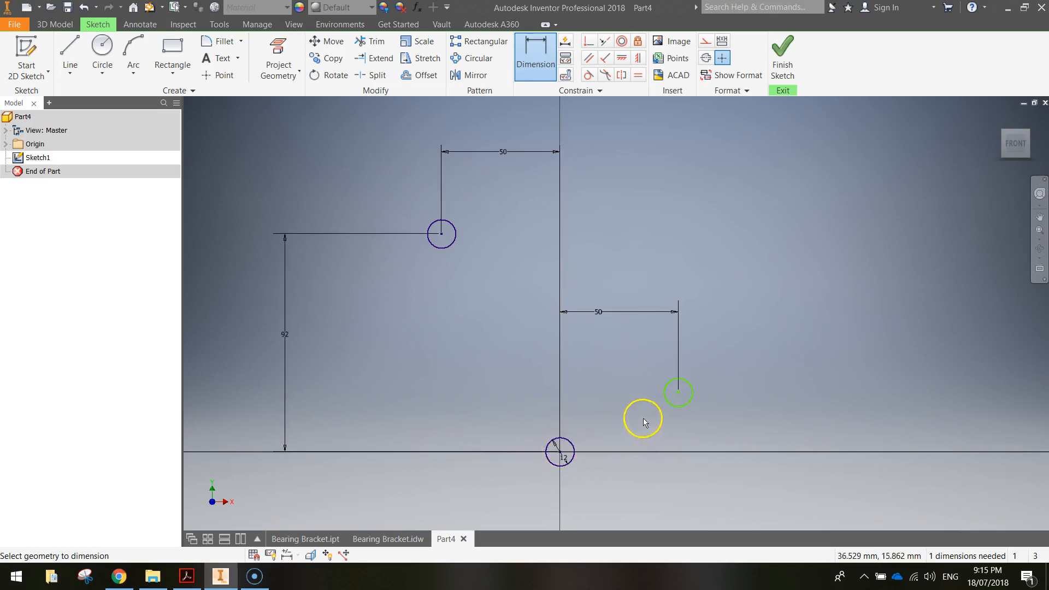
left_click(676, 403)
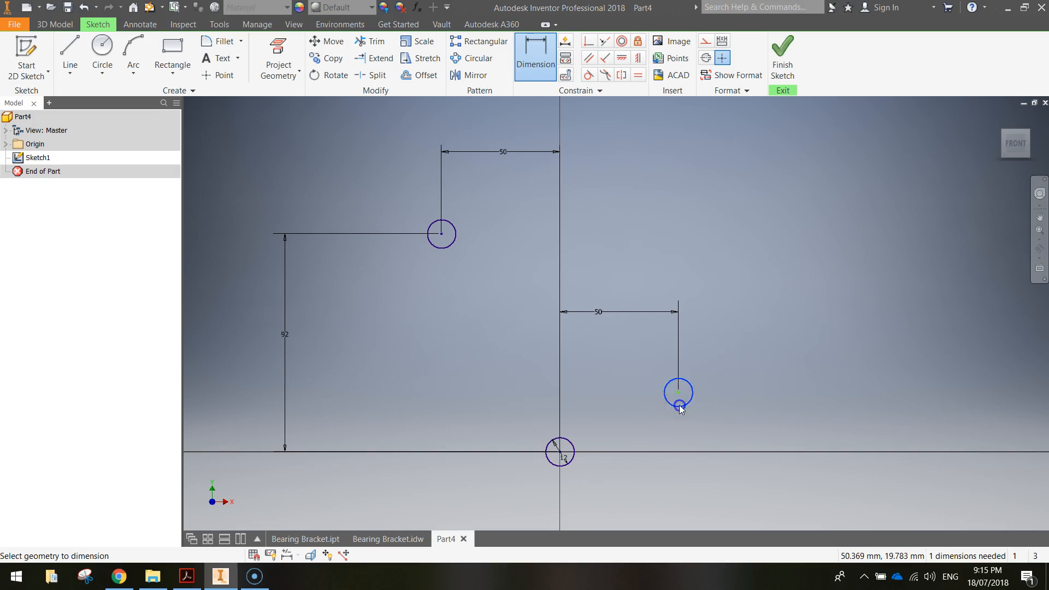
left_click(560, 451)
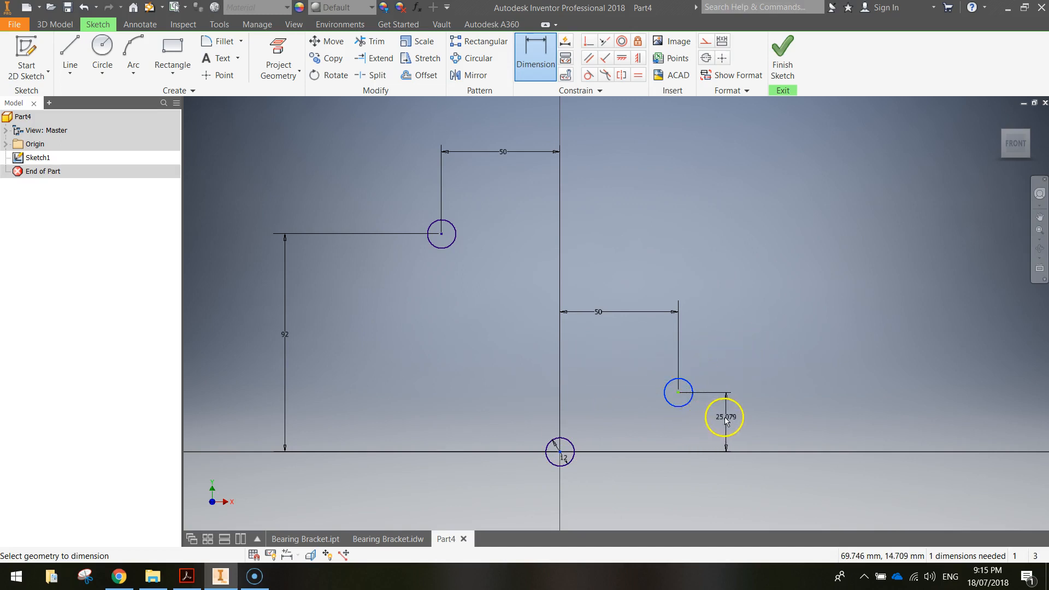
left_click(731, 423)
type("92")
key("Return")
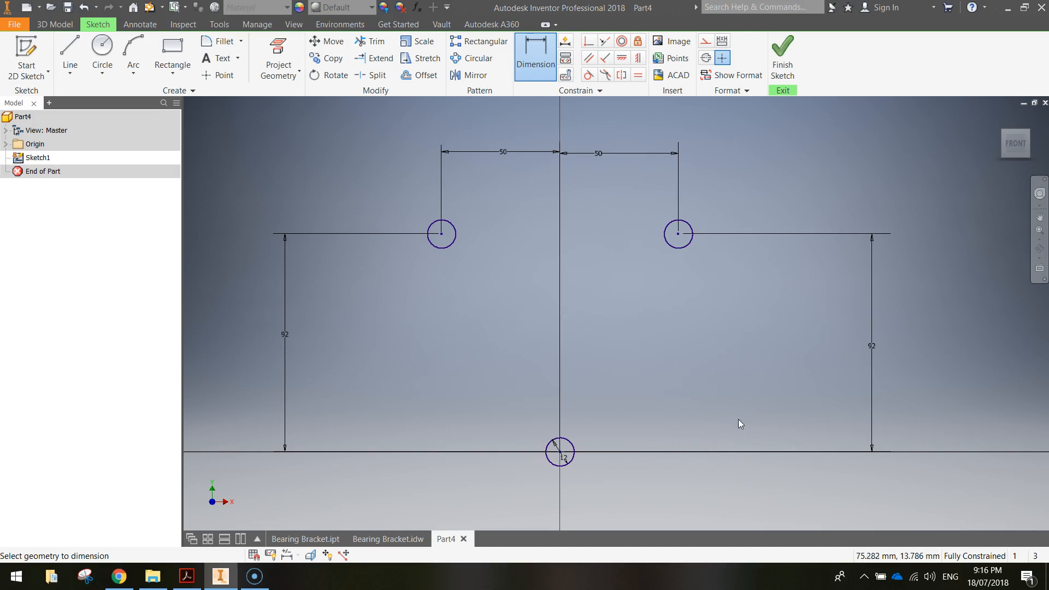
key("Escape")
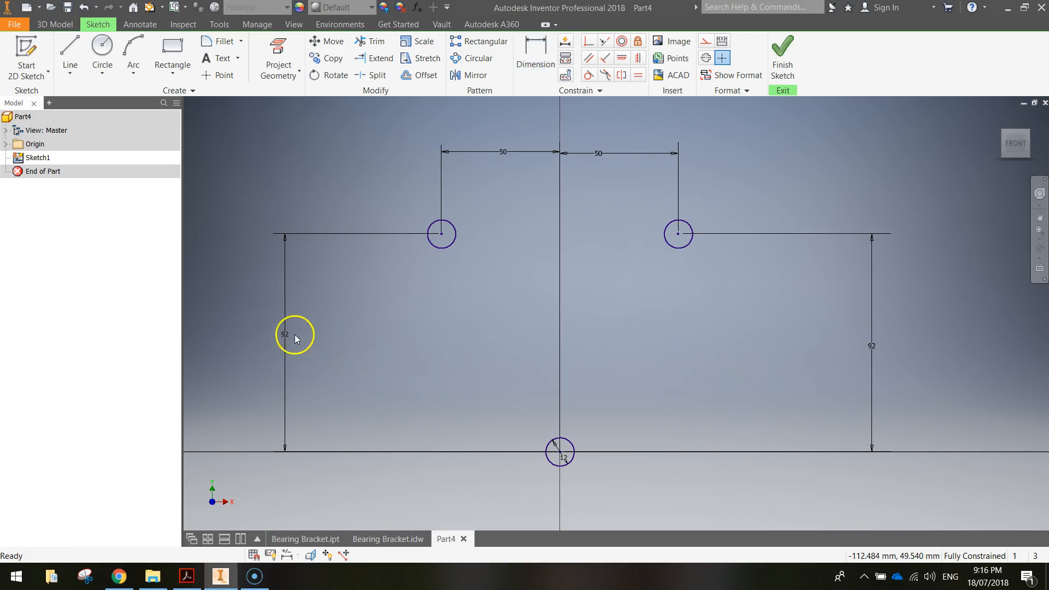
- Reposition the two 92 mm and two 50 mm dimensions closer to the circles
left_click_drag(294, 334, 409, 343)
left_click_drag(506, 153, 500, 207)
left_click_drag(598, 155, 618, 208)
left_click_drag(869, 345, 717, 336)
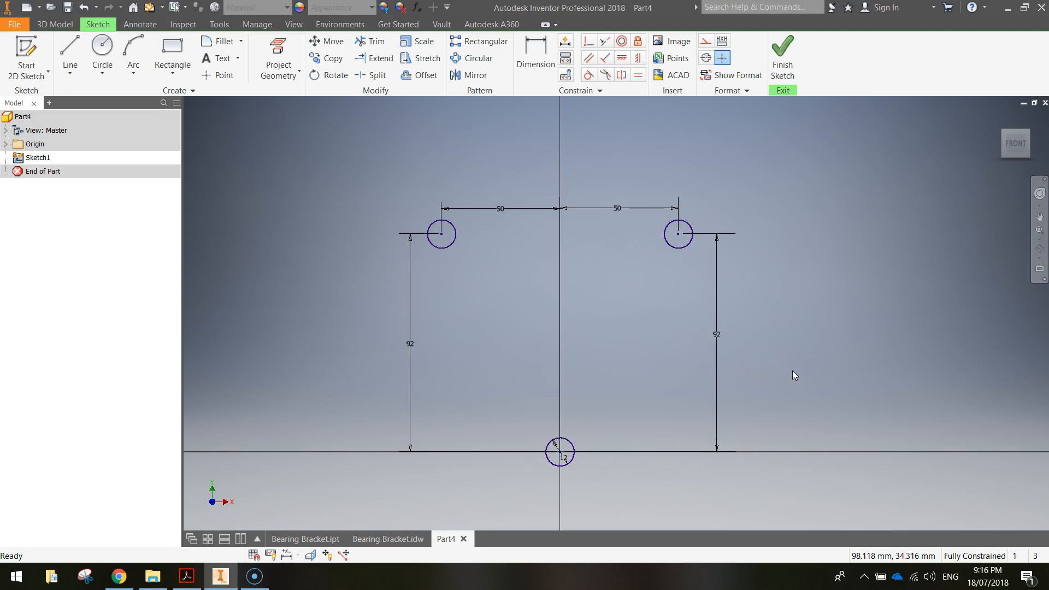
- Sketch three larger circles about 33 mm in diameter, one beyond each upper hole circle and one above the origin circle
left_click(104, 52)
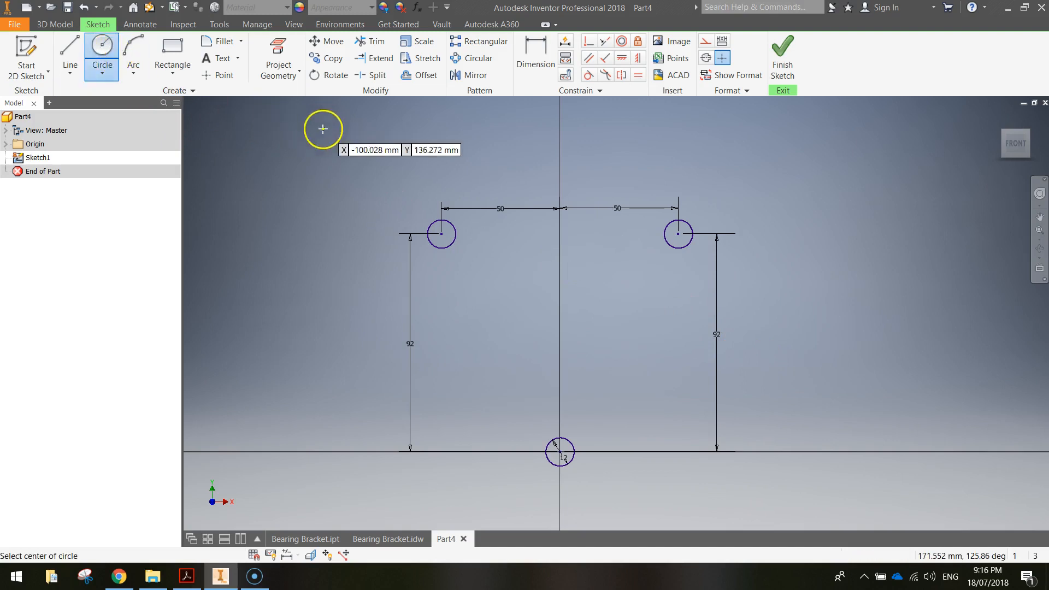
left_click(376, 137)
left_click(405, 165)
left_click(743, 137)
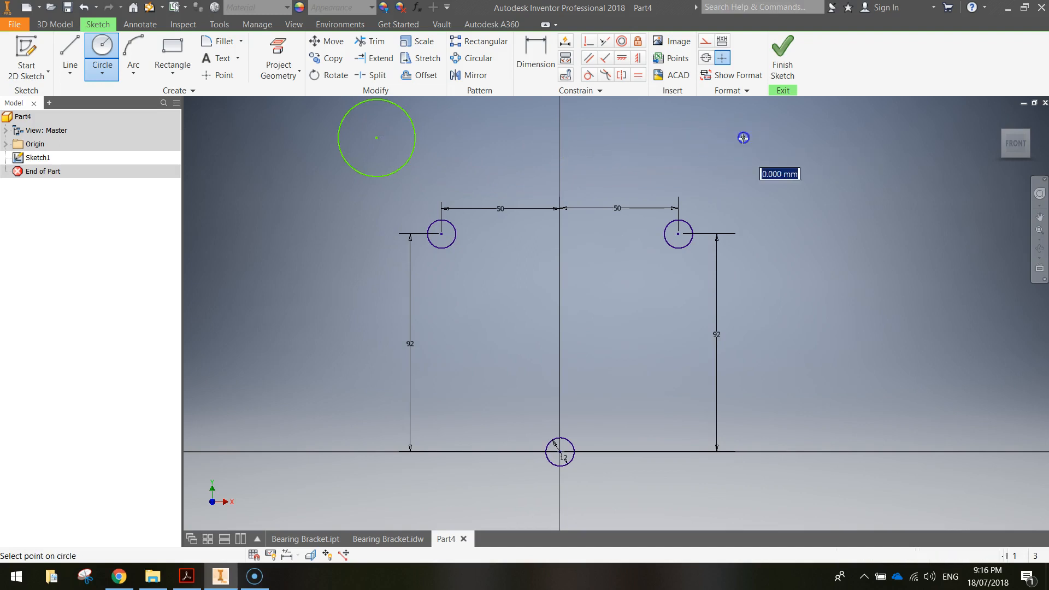
left_click(726, 171)
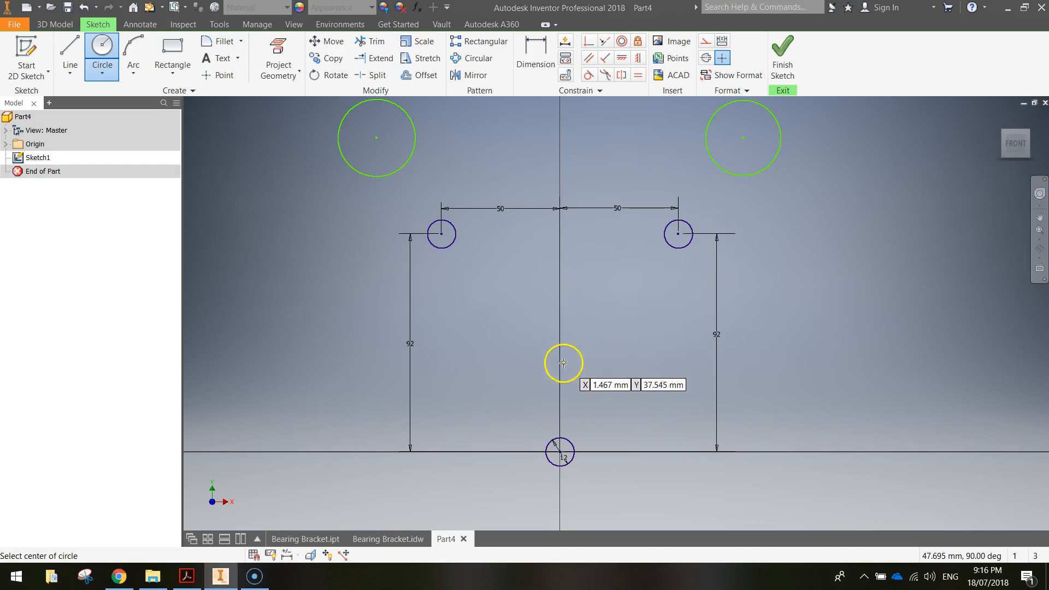
left_click(586, 339)
left_click(608, 370)
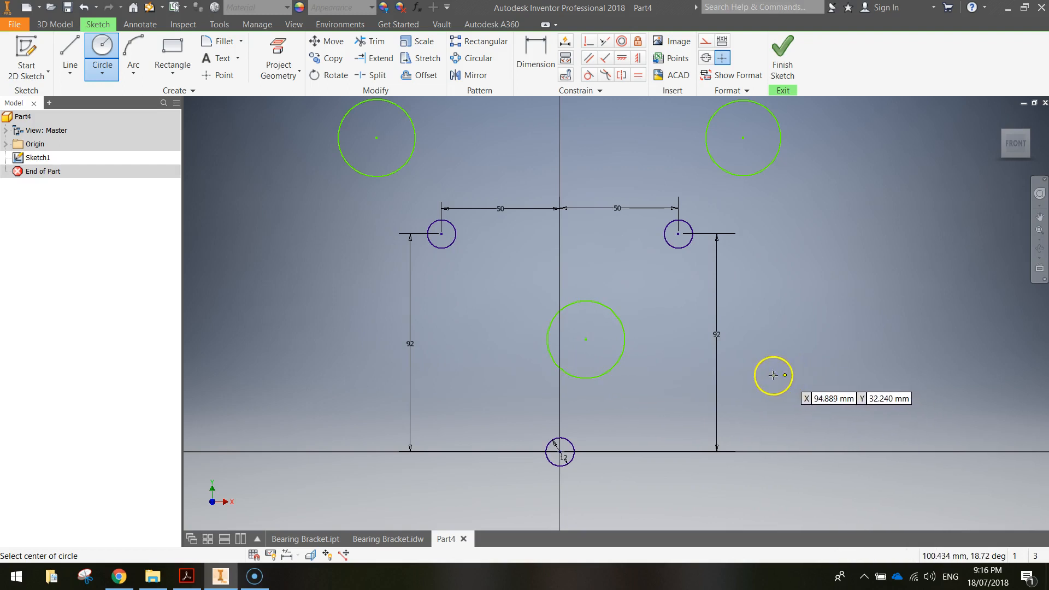
middle_click_drag(753, 262, 750, 274)
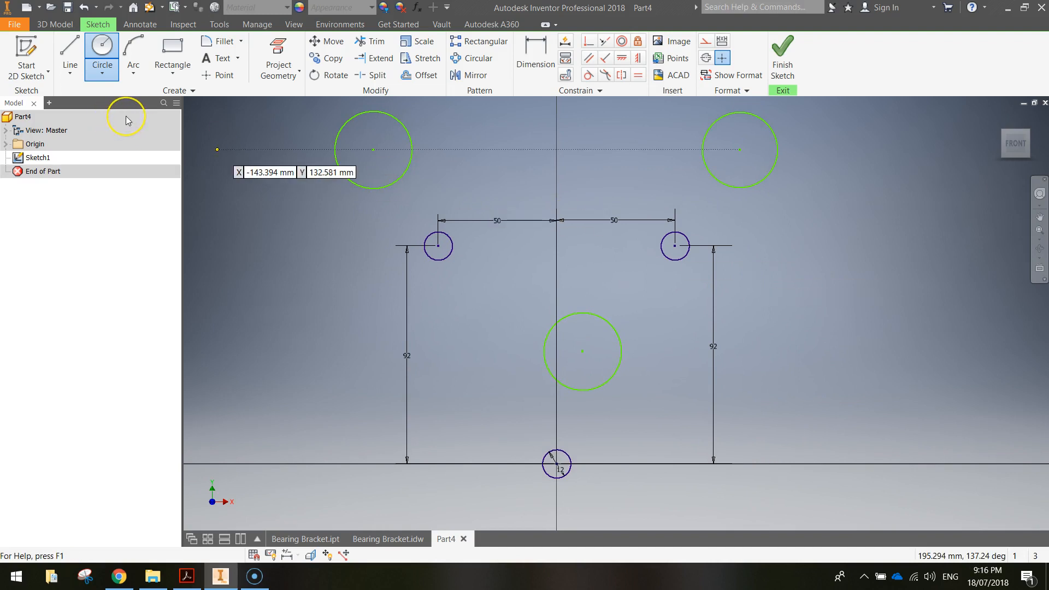
key("Escape")
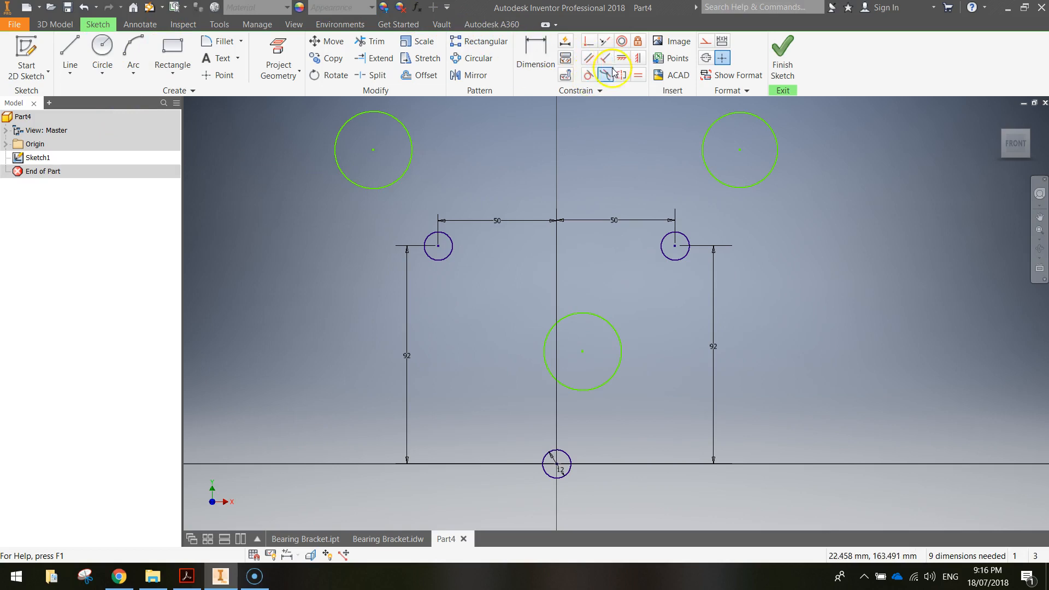
- Apply concentric constraints between each of the three 12 mm circles and its nearby larger circle
left_click(621, 43)
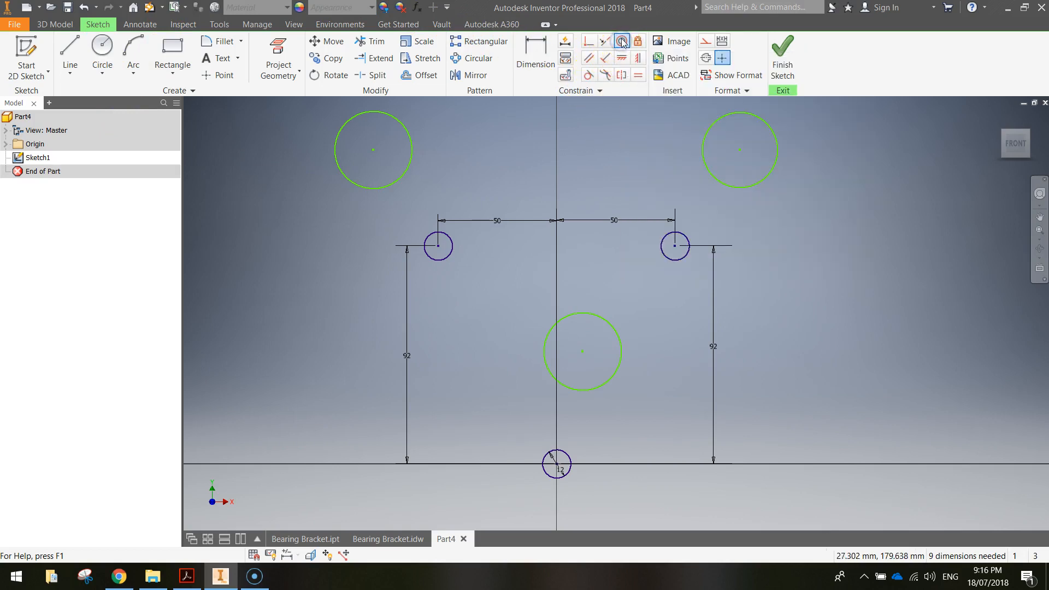
left_click(622, 43)
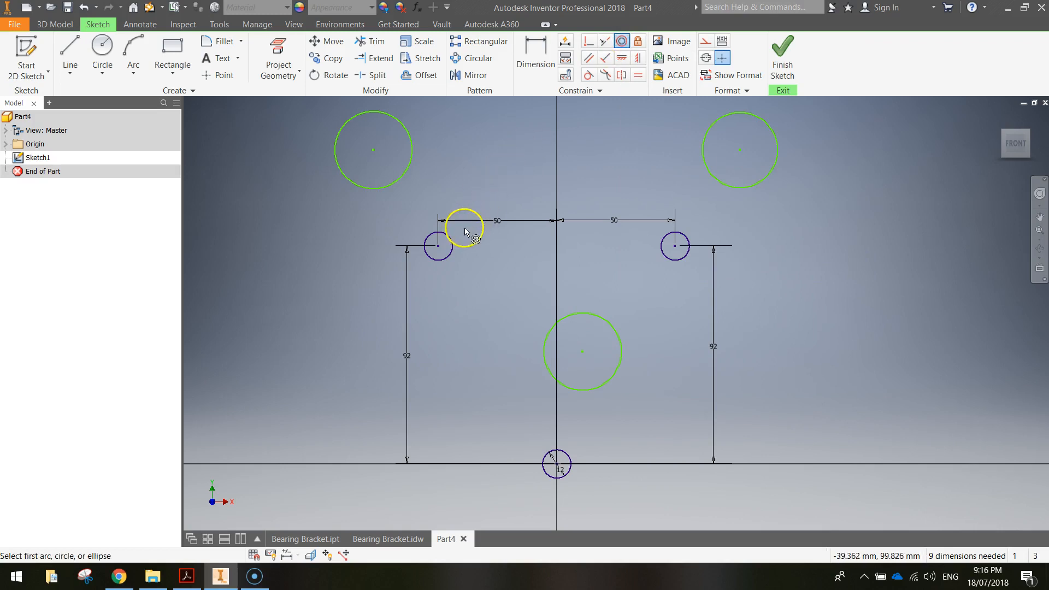
left_click(448, 241)
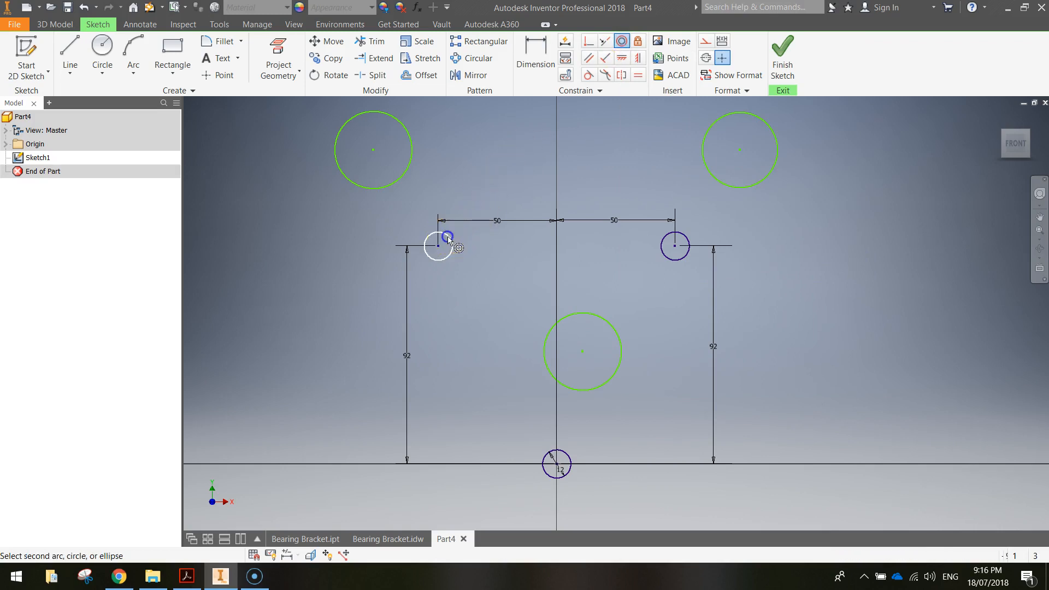
left_click(400, 184)
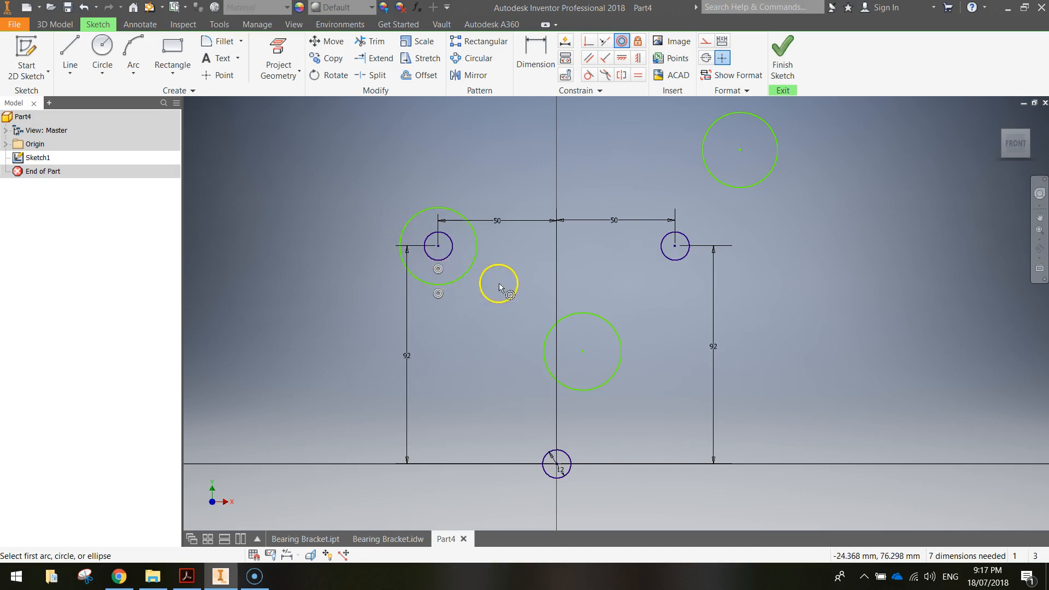
left_click(687, 240)
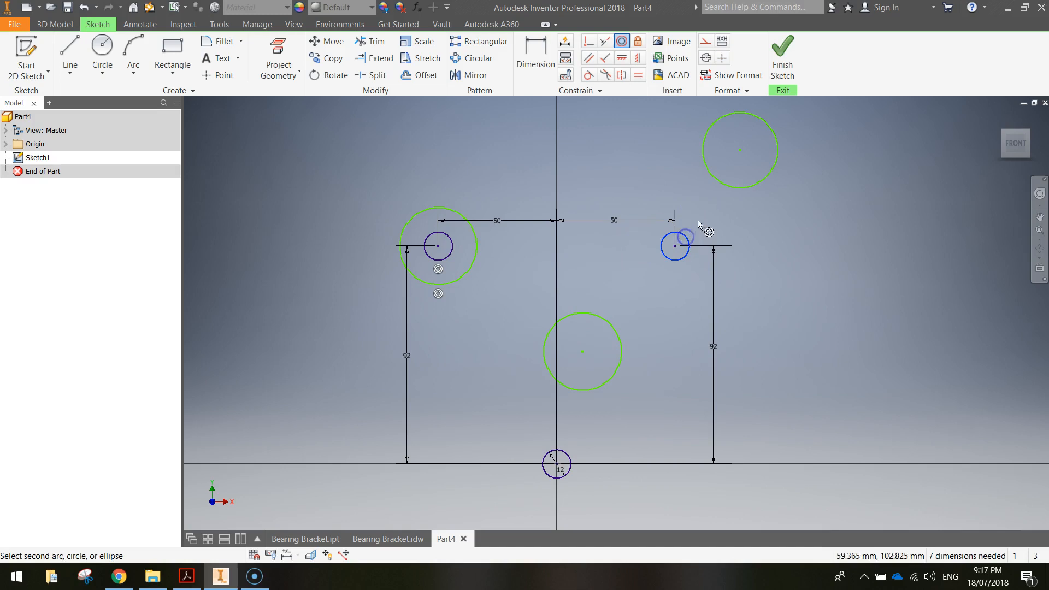
left_click(720, 183)
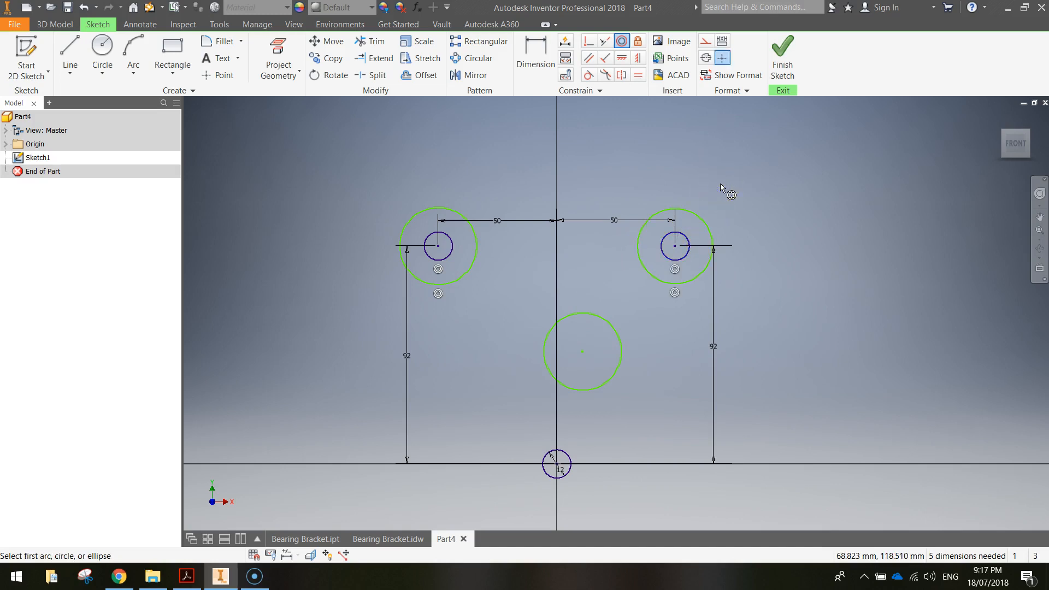
left_click(568, 456)
left_click(575, 389)
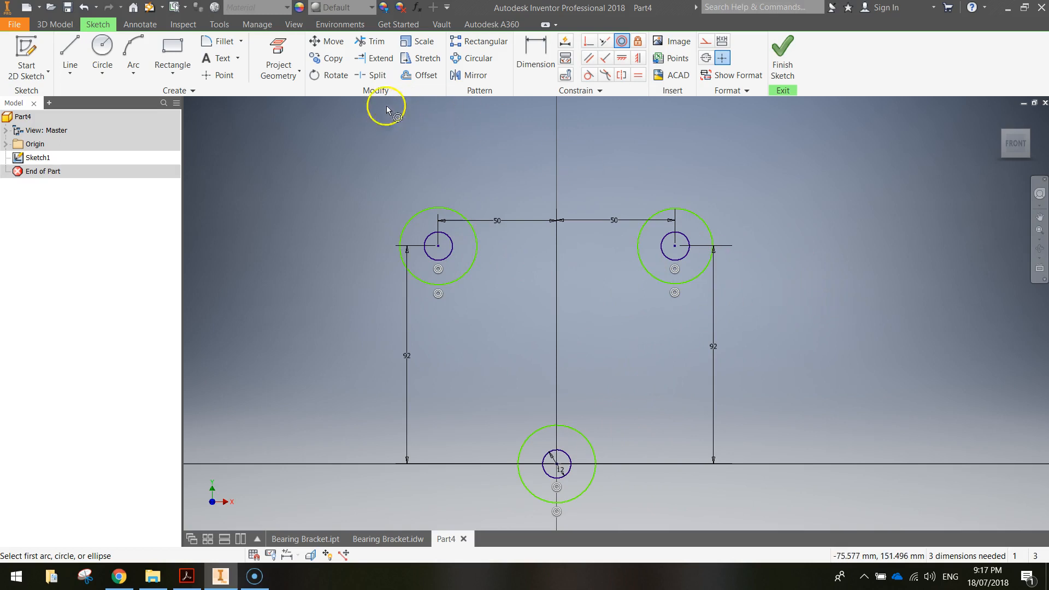
- Dimension the diameters of the two upper outer circles as 50 mm each
left_click(543, 57)
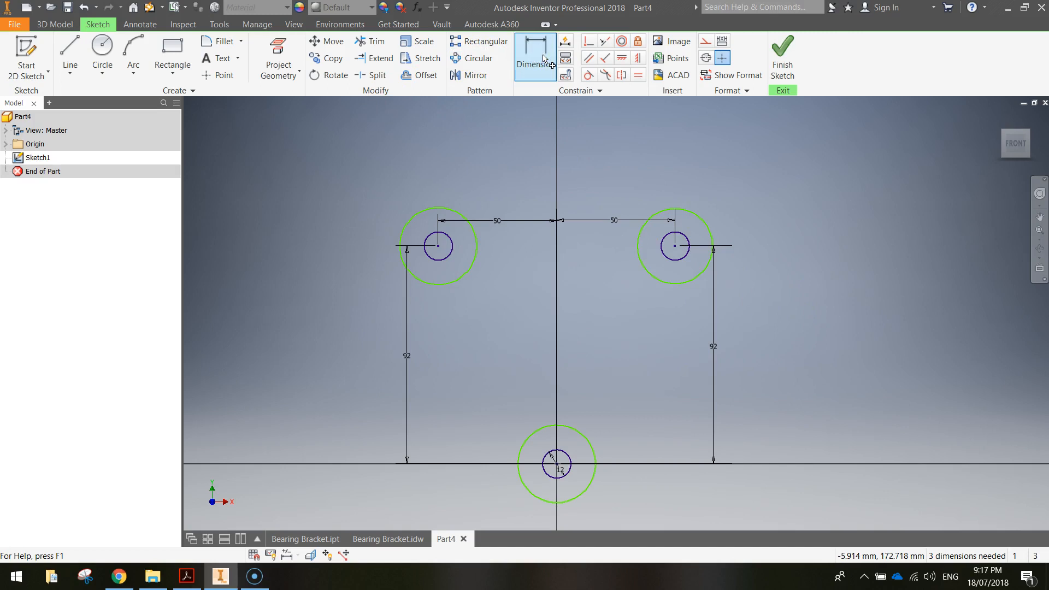
left_click(543, 54)
left_click(537, 62)
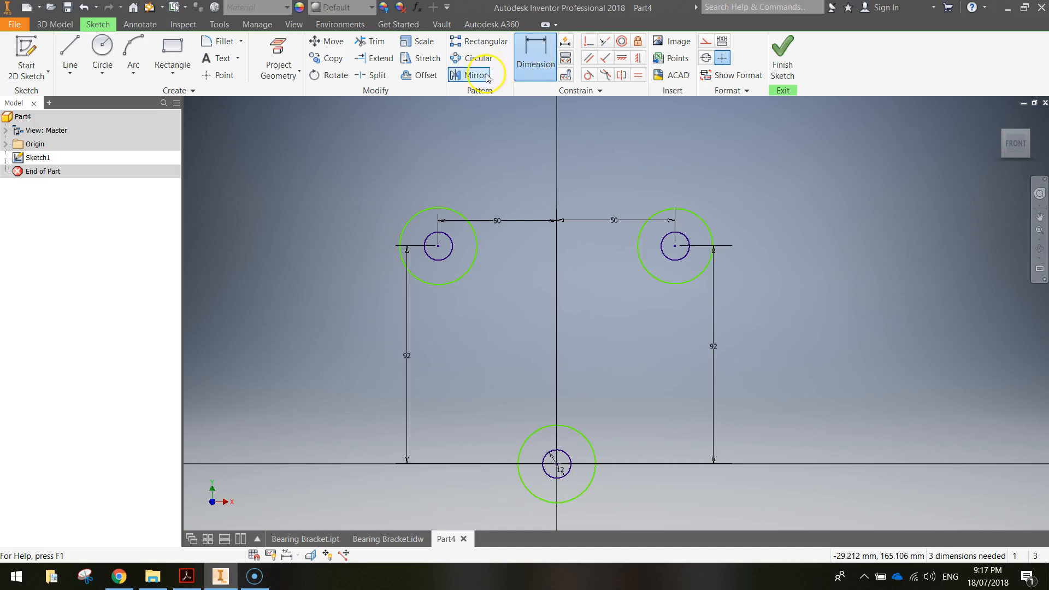
left_click(427, 213)
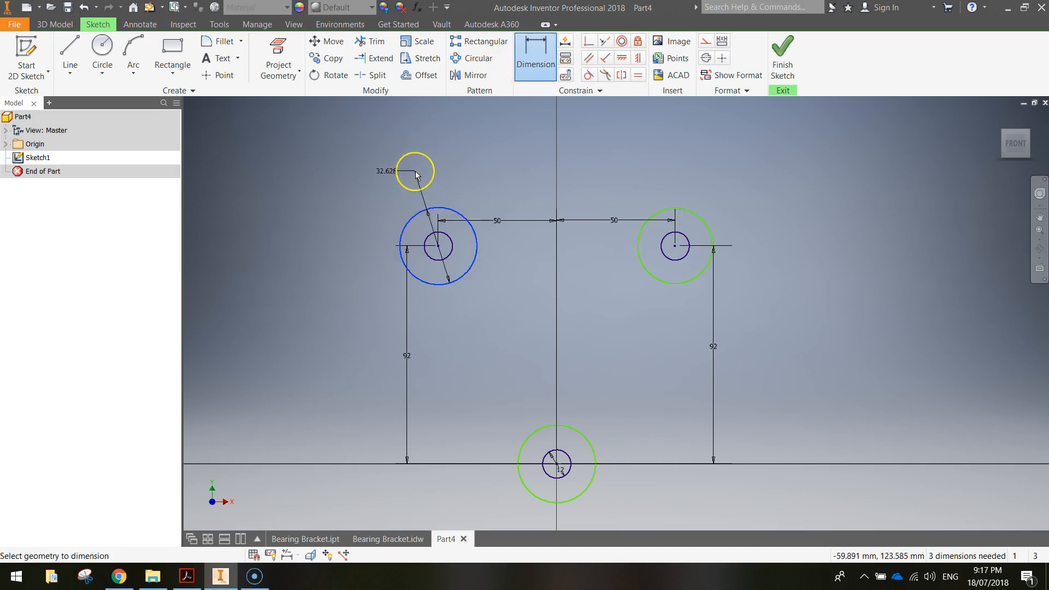
left_click(415, 174)
type("50")
key("Return")
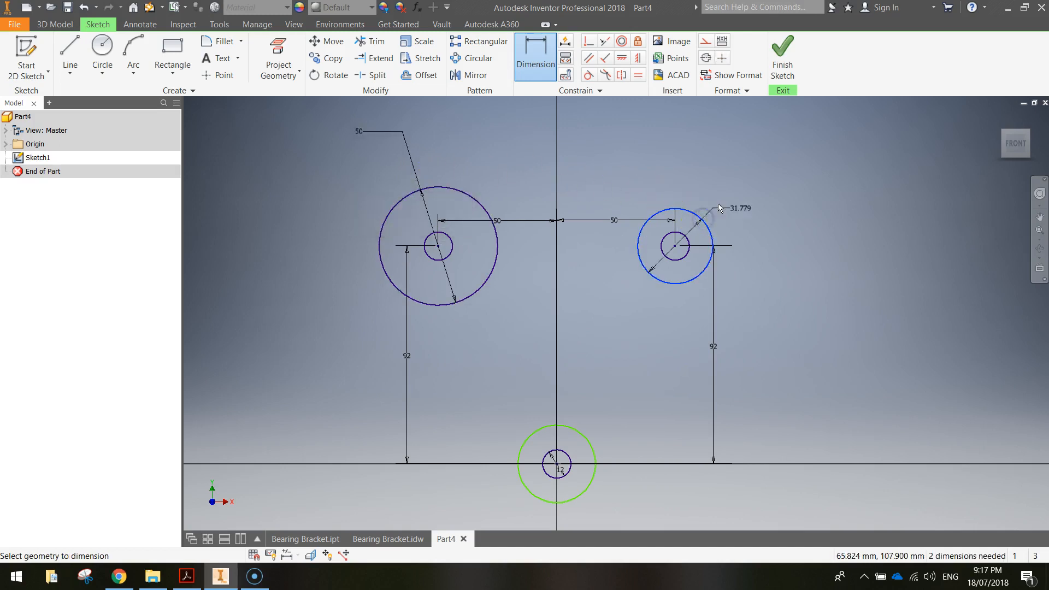
left_click(732, 156)
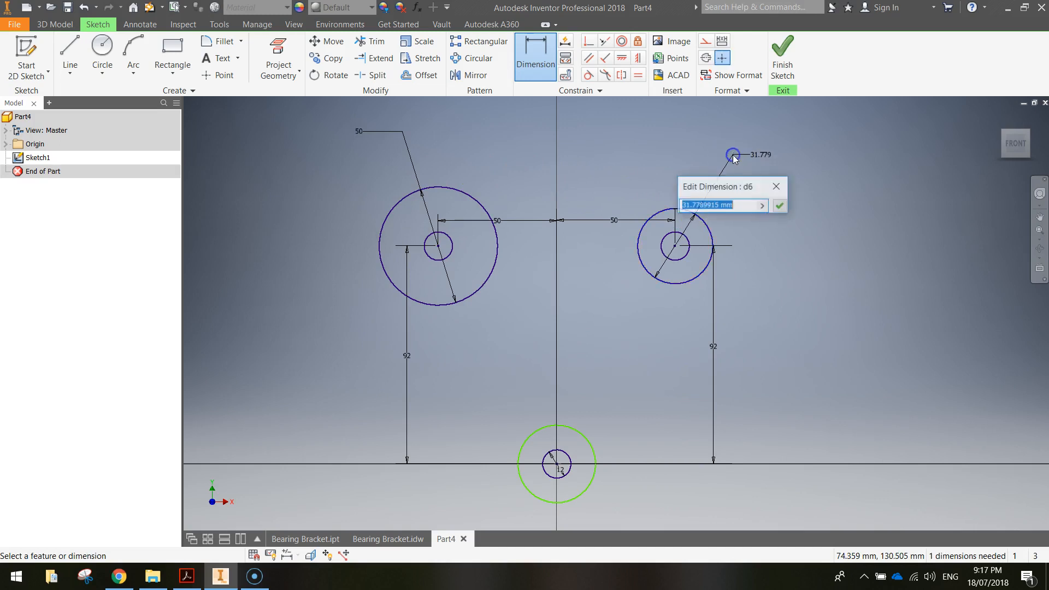
type("50")
key("Return")
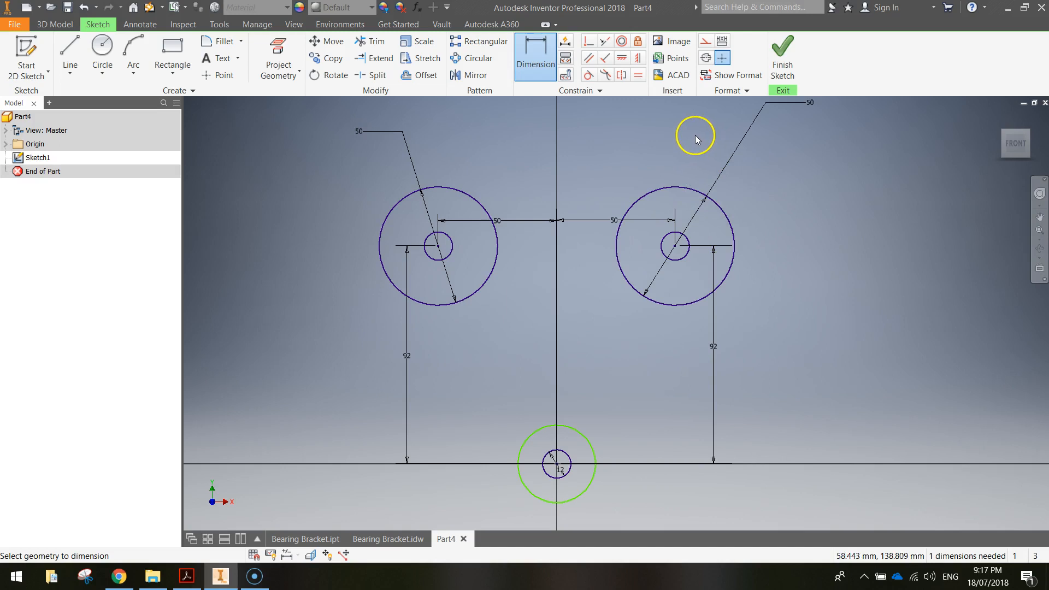
- Dimension the diameter of the outer circle around the origin hole as 60 mm
scroll(632, 352, "up", 3)
middle_click_drag(631, 352, 648, 249)
scroll(648, 249, "down", 6)
scroll(625, 292, "up", 2)
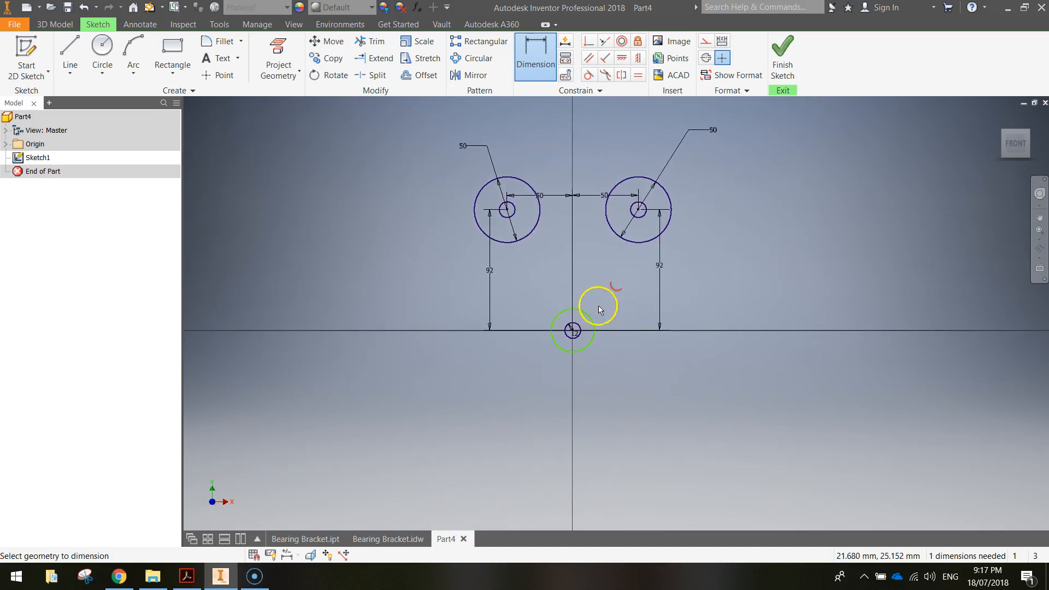
left_click(591, 341)
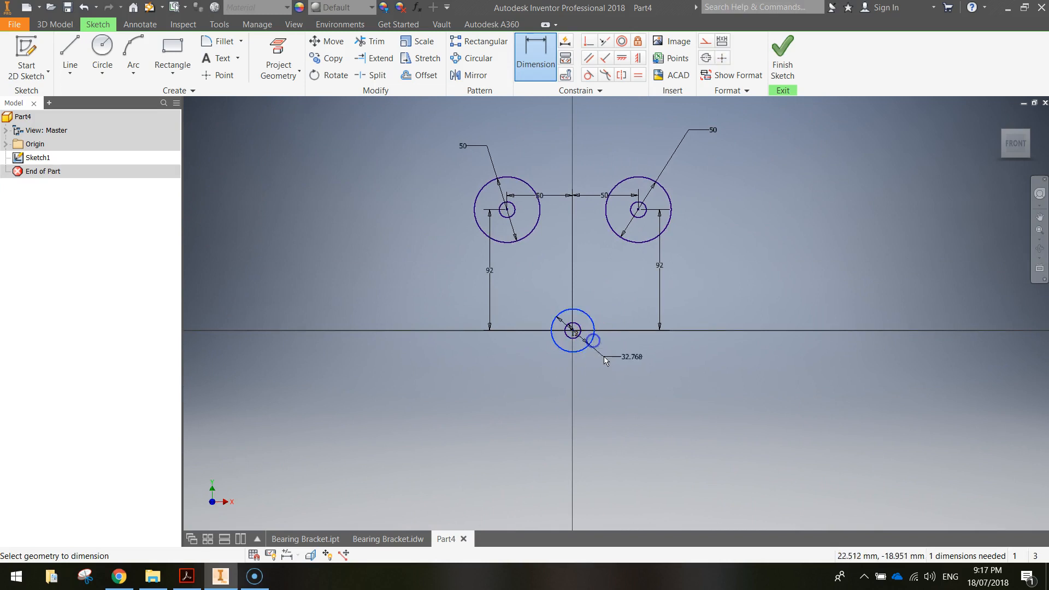
left_click(613, 375)
type("60")
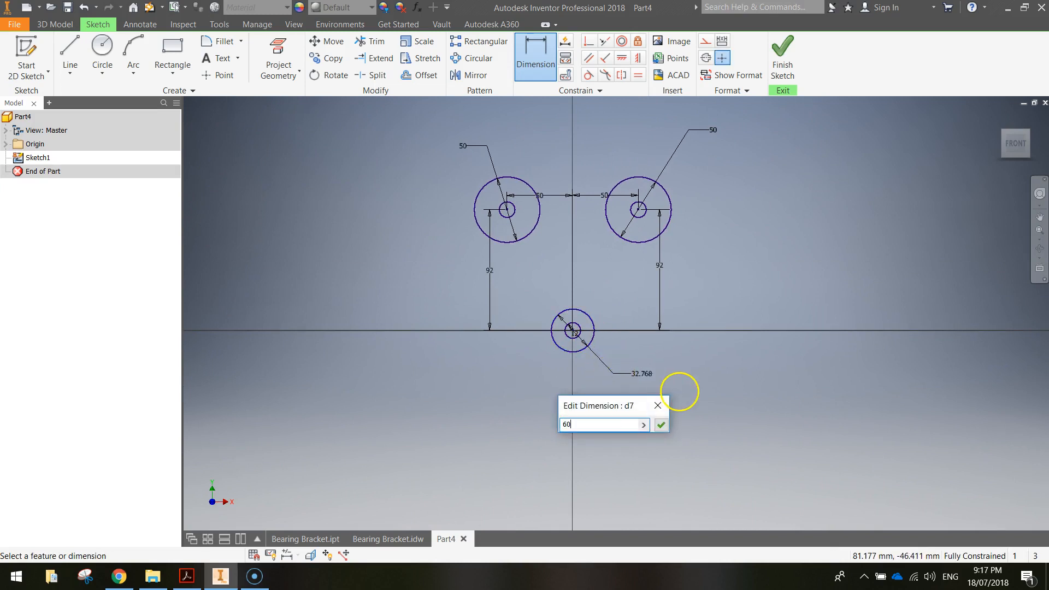
key("Return")
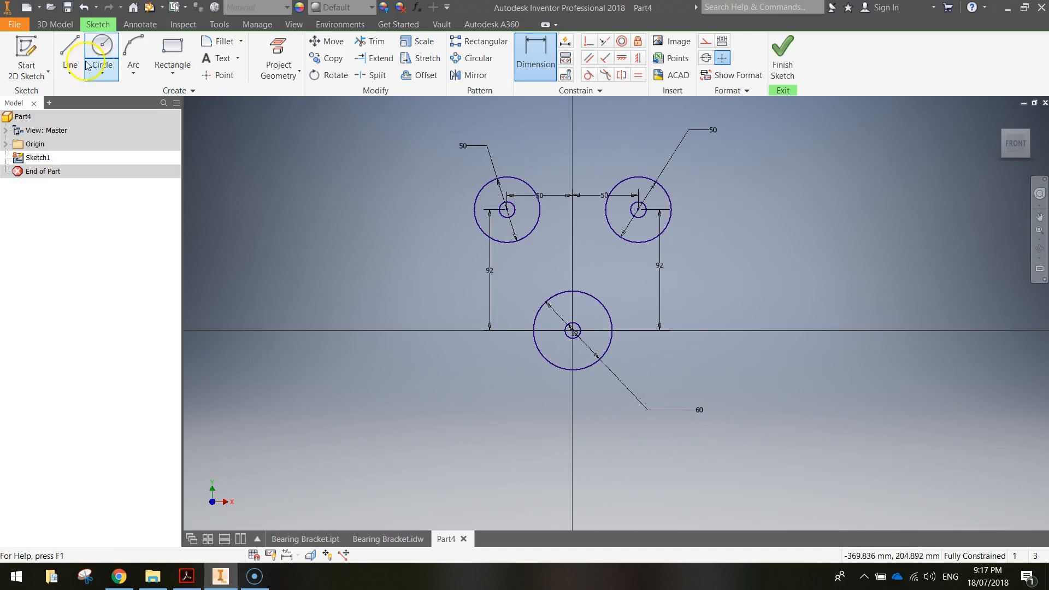
- Sketch a horizontal line above the two upper outer circles, spanning roughly from one circle's centre to the other's
left_click(73, 53)
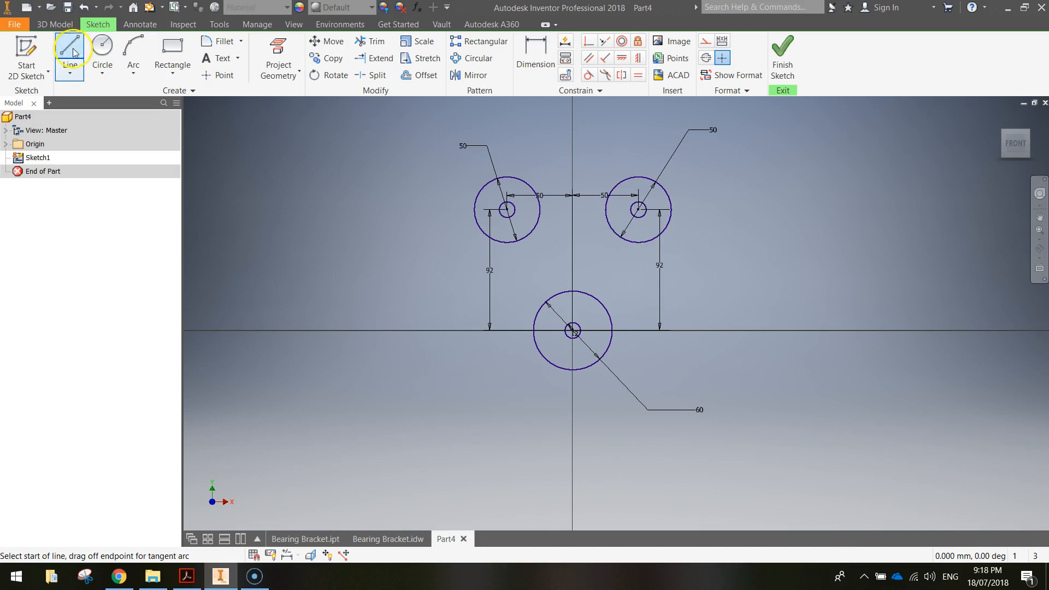
left_click(500, 157)
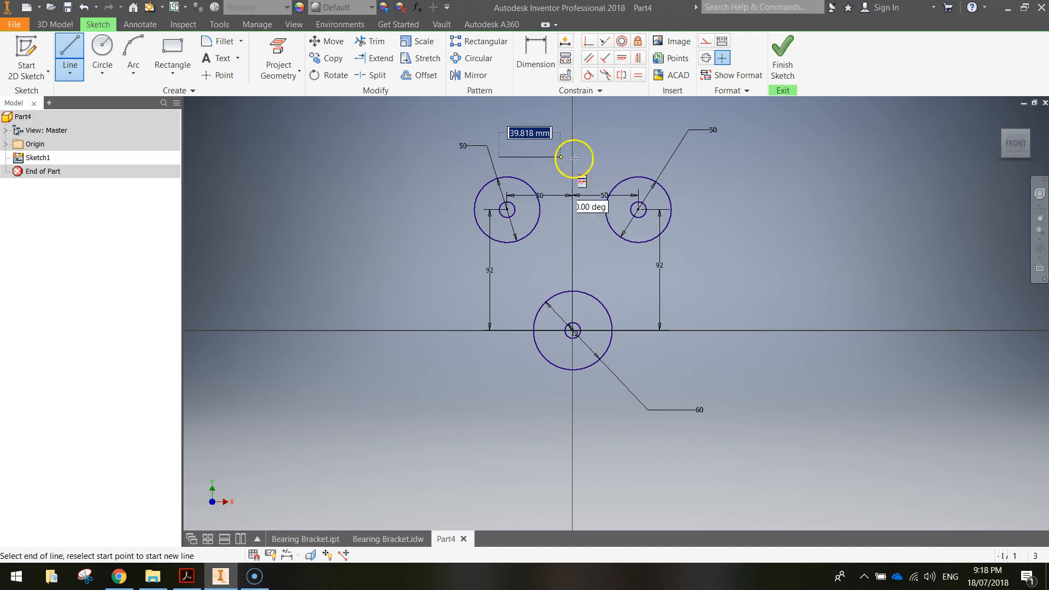
left_click(650, 159)
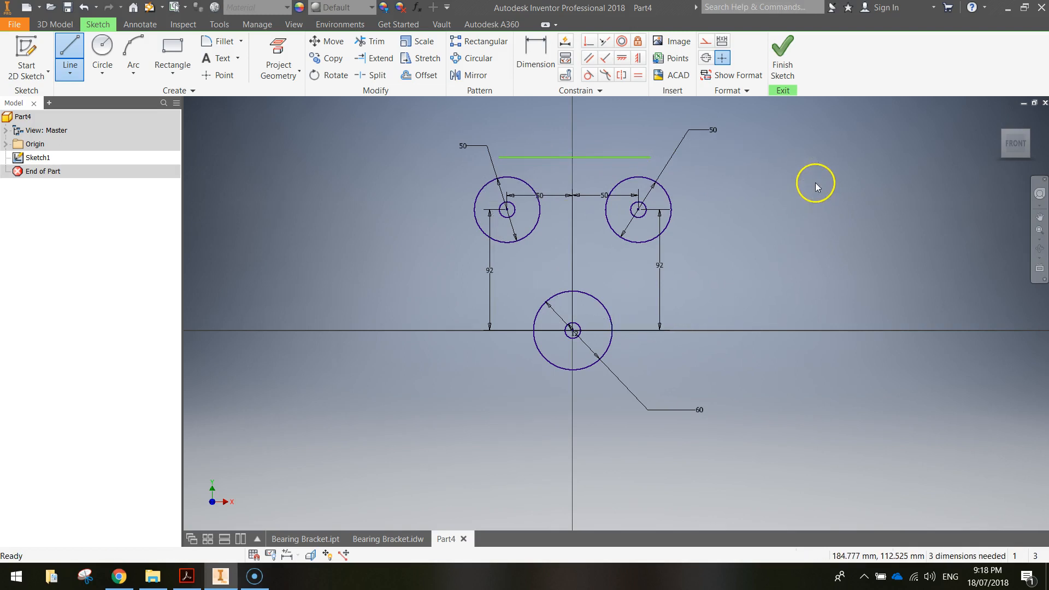
- Sketch two separate slanted lines, one outside each upper circle, converging downward to either side of the 60 mm circle
left_click(70, 56)
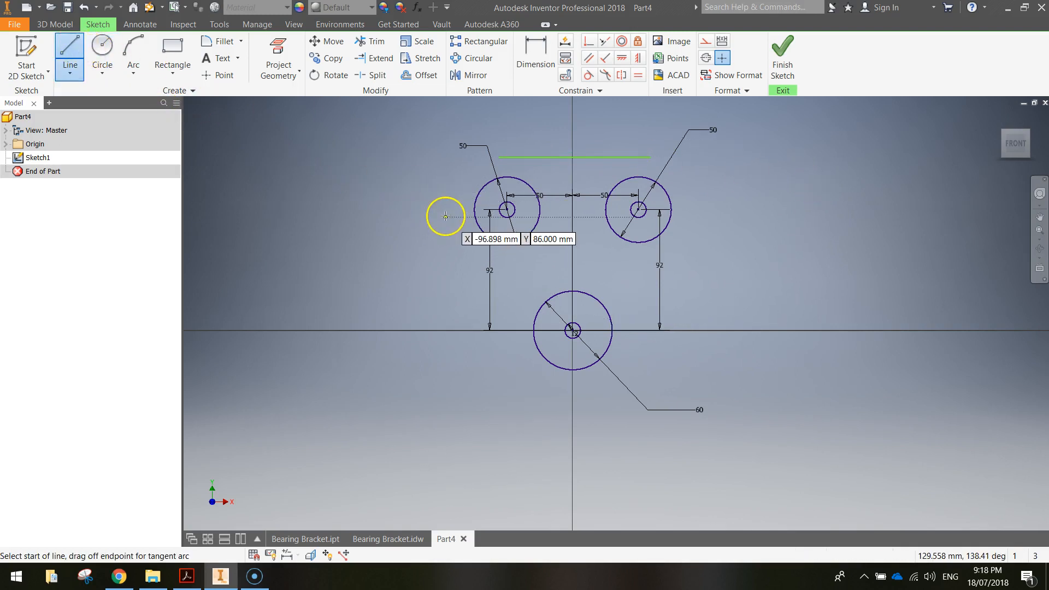
left_click(534, 376)
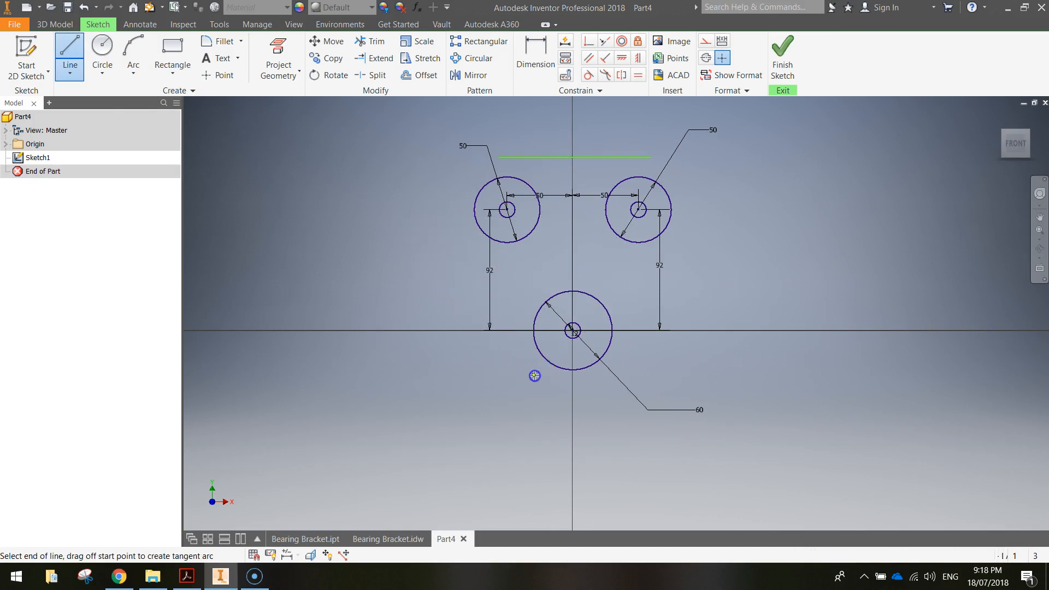
key("Escape")
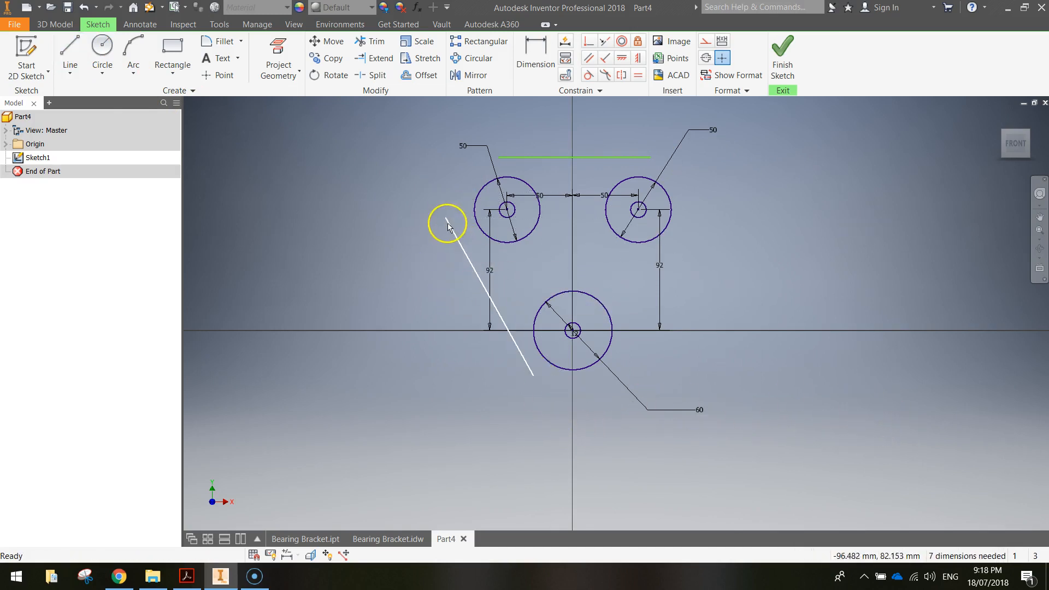
left_click(510, 328)
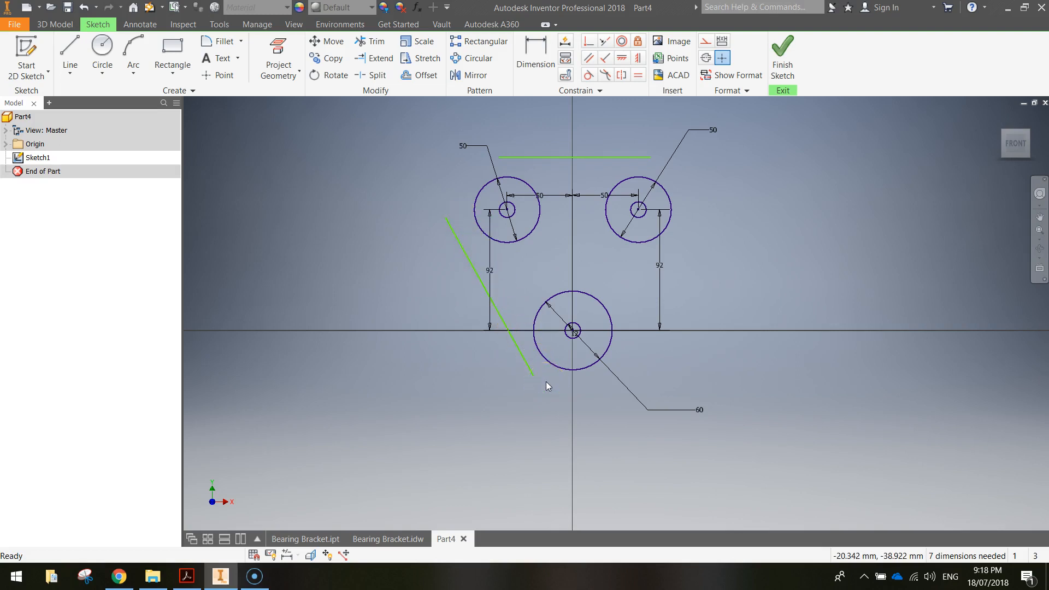
left_click(70, 55)
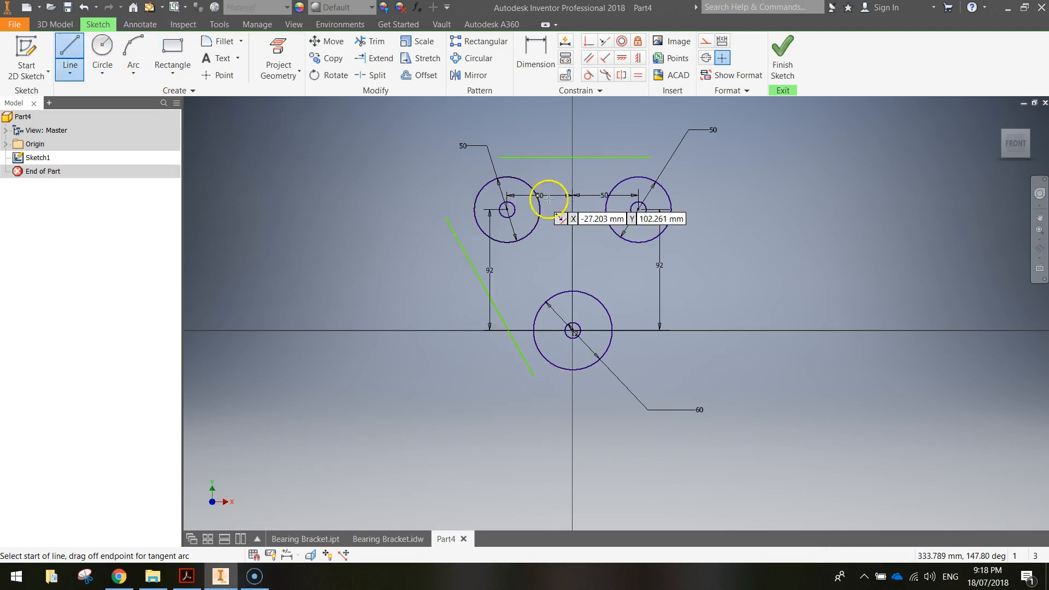
left_click(699, 210)
left_click(613, 379)
key("Escape")
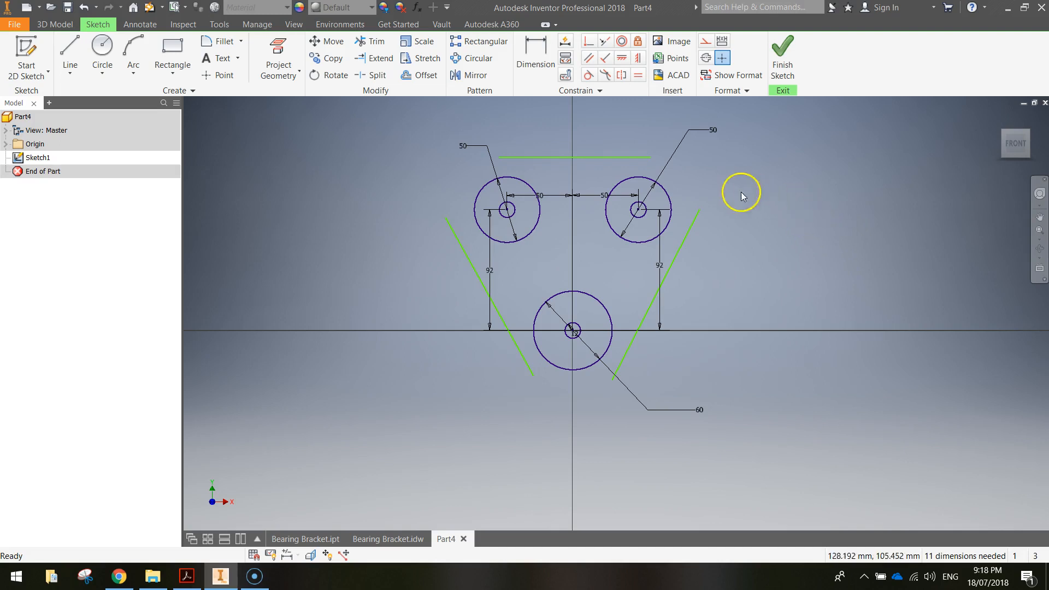
- Apply tangent constraints between the left slanted line and both the upper-left 50 mm circle and the 60 mm circle
left_click(589, 77)
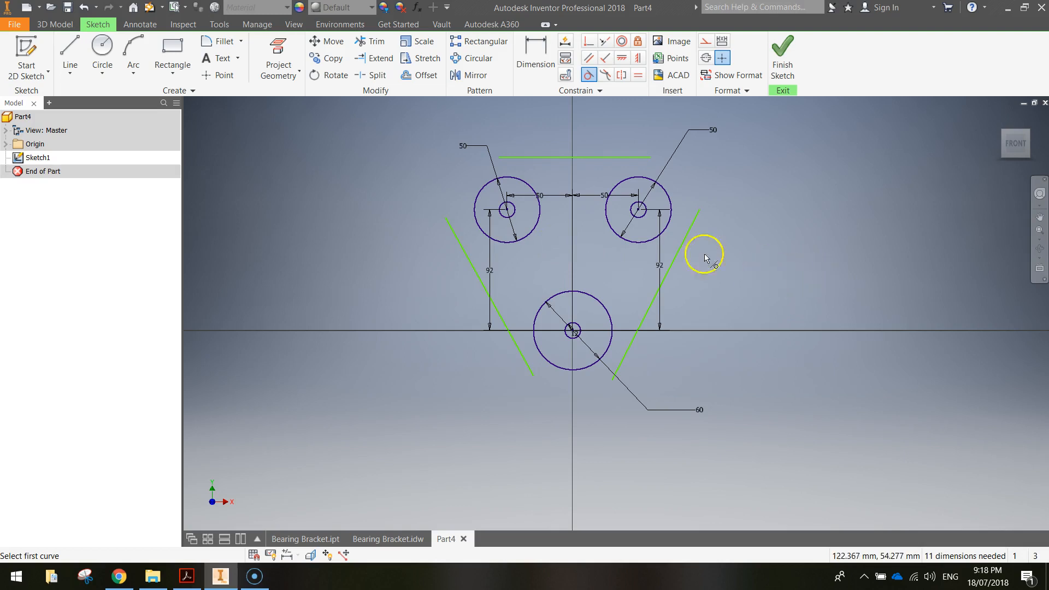
left_click(457, 235)
left_click(475, 219)
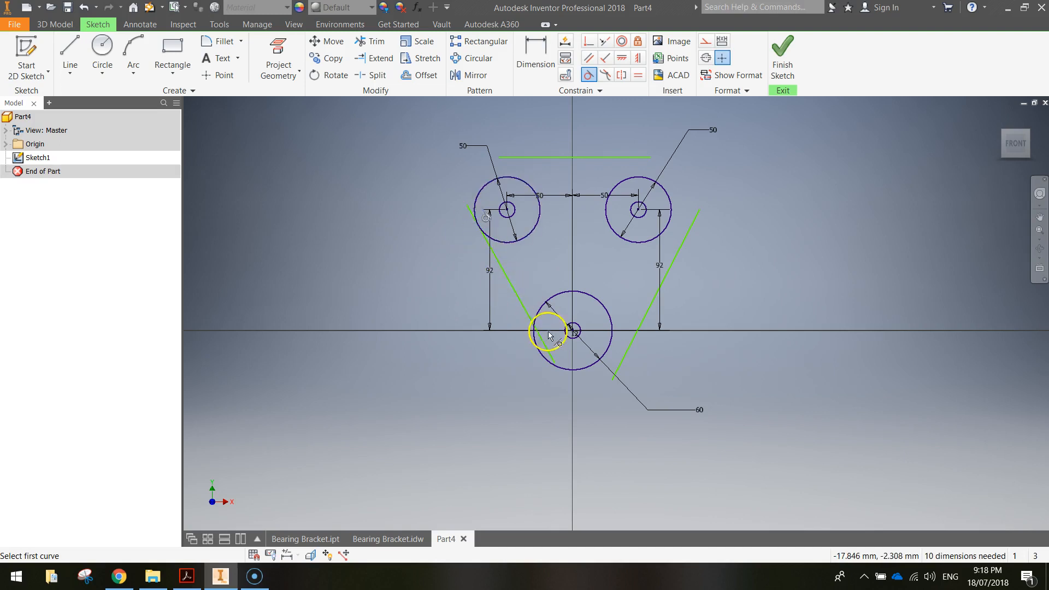
left_click(526, 311)
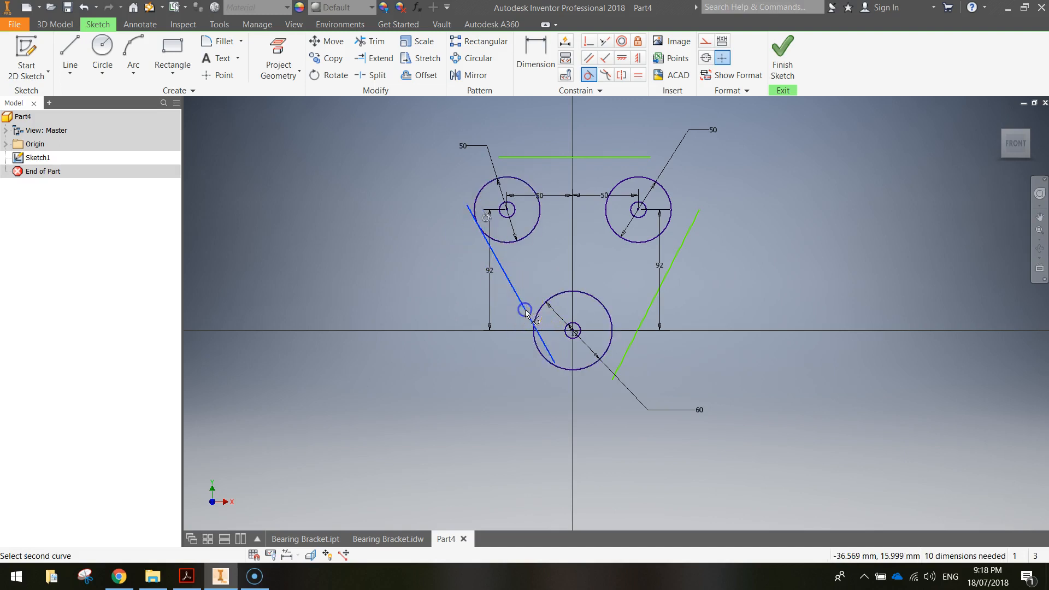
left_click(534, 341)
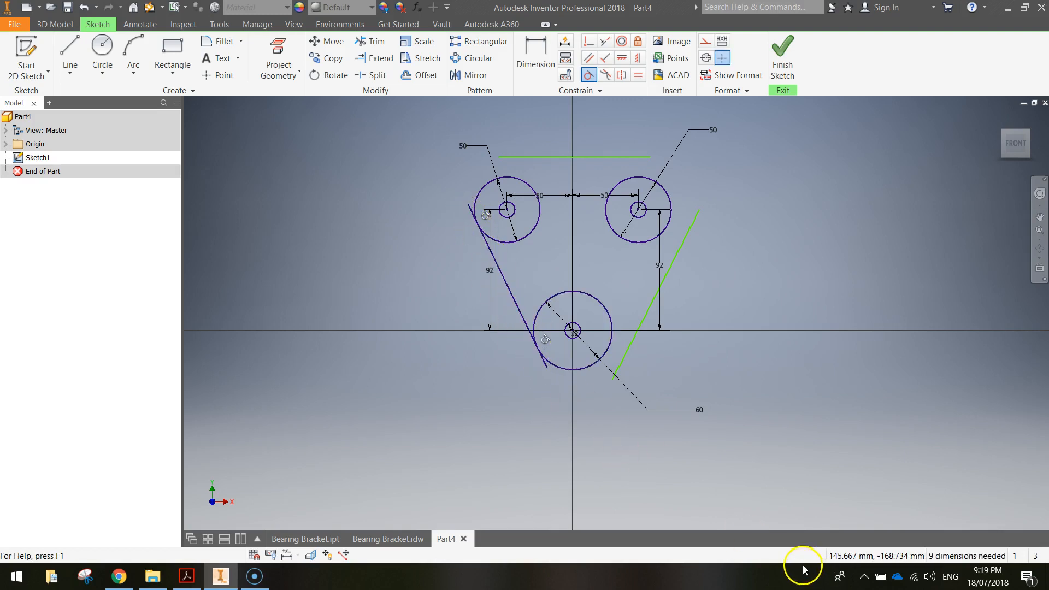
- Make the horizontal line tangent to the top of the upper-left 50 mm circle
left_click(541, 158)
left_click(521, 182)
left_click(577, 170)
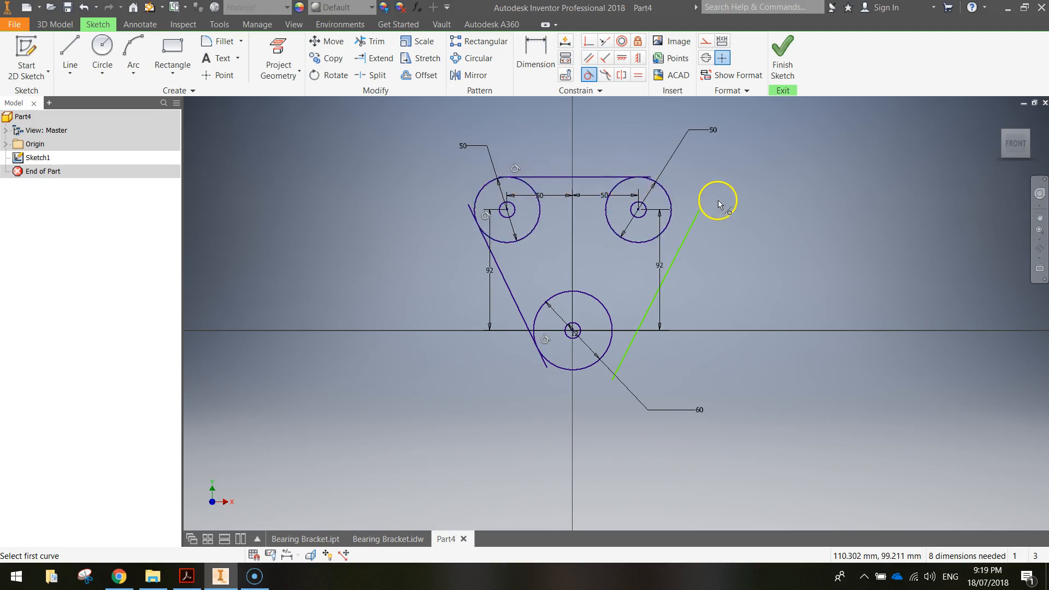
- Apply tangent constraints between the right slanted line and both the upper-right 50 mm circle and the 60 mm circle
left_click(684, 242)
left_click(671, 221)
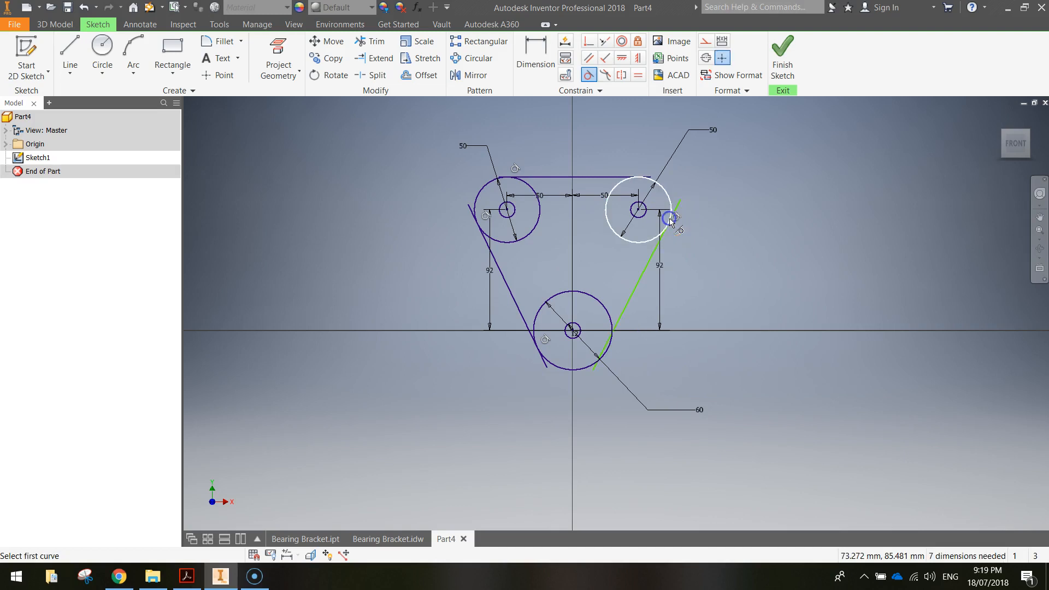
left_click(623, 312)
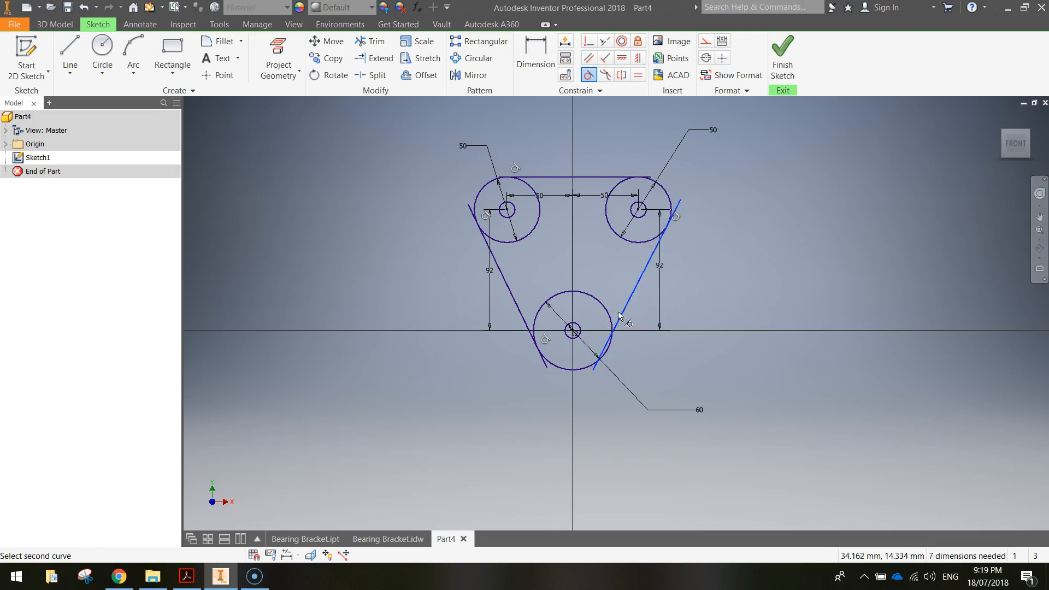
left_click(610, 316)
left_click(889, 397)
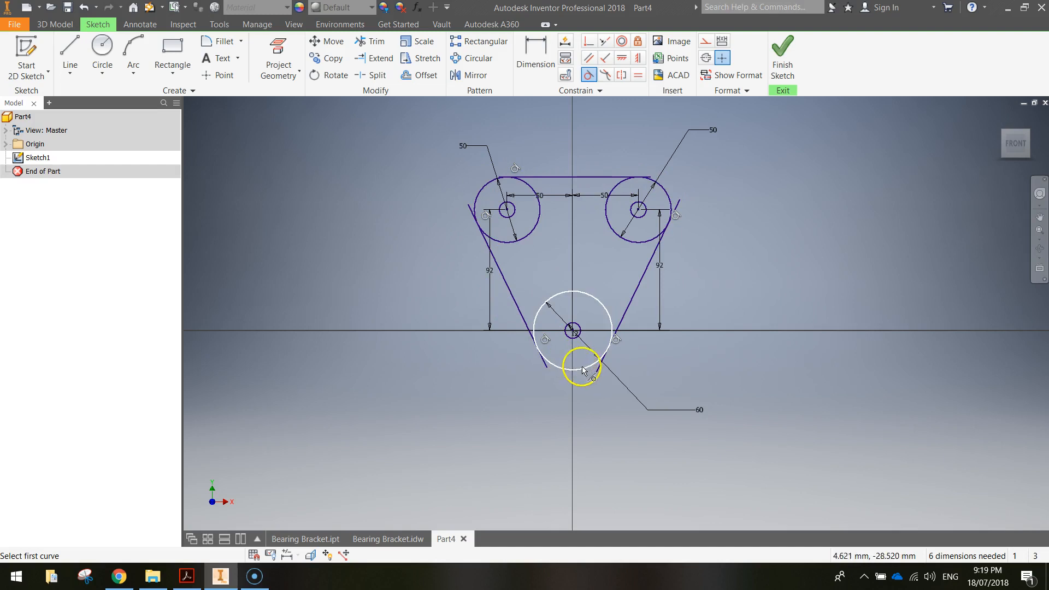
- Trim the overhanging line ends beyond their tangent points on the two upper 50 mm circles
scroll(502, 189, "up", 3)
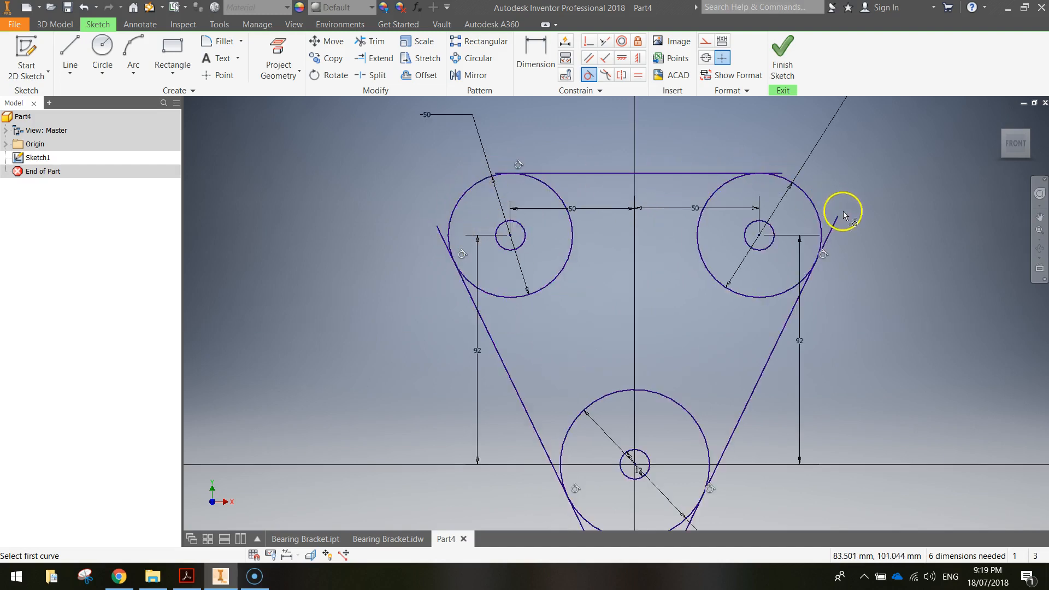
mouse_move(808, 375)
middle_mouse_down()
mouse_move(848, 302)
mouse_move(786, 354)
middle_mouse_up()
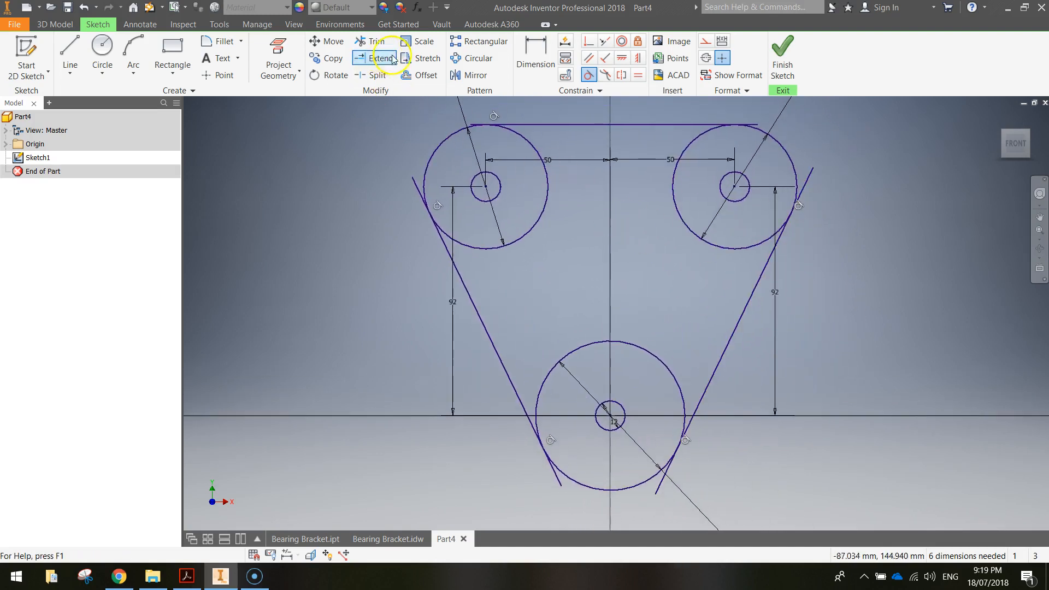
left_click(372, 42)
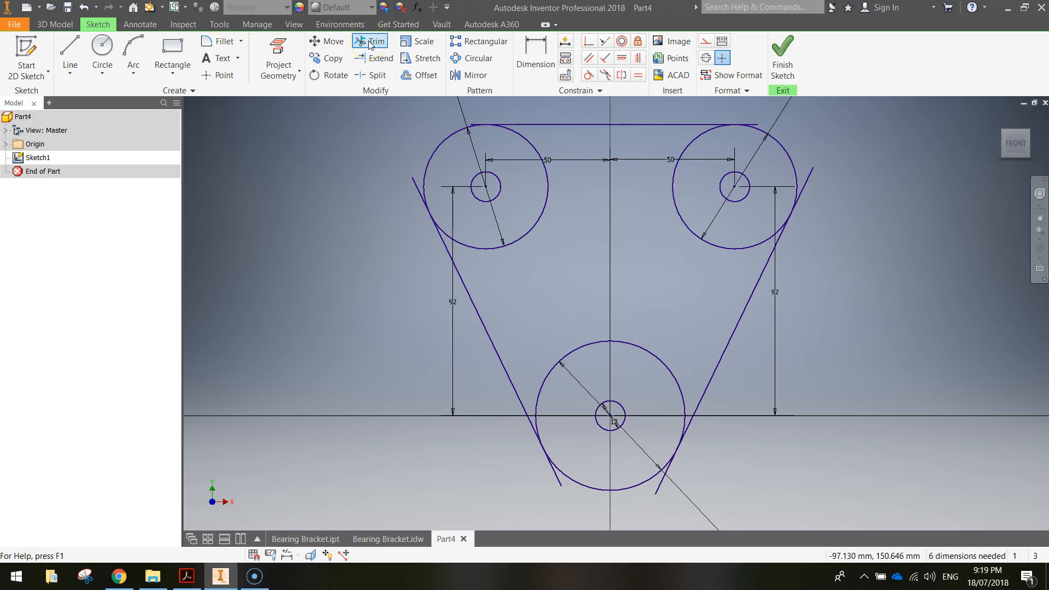
scroll(384, 121, "up", 3)
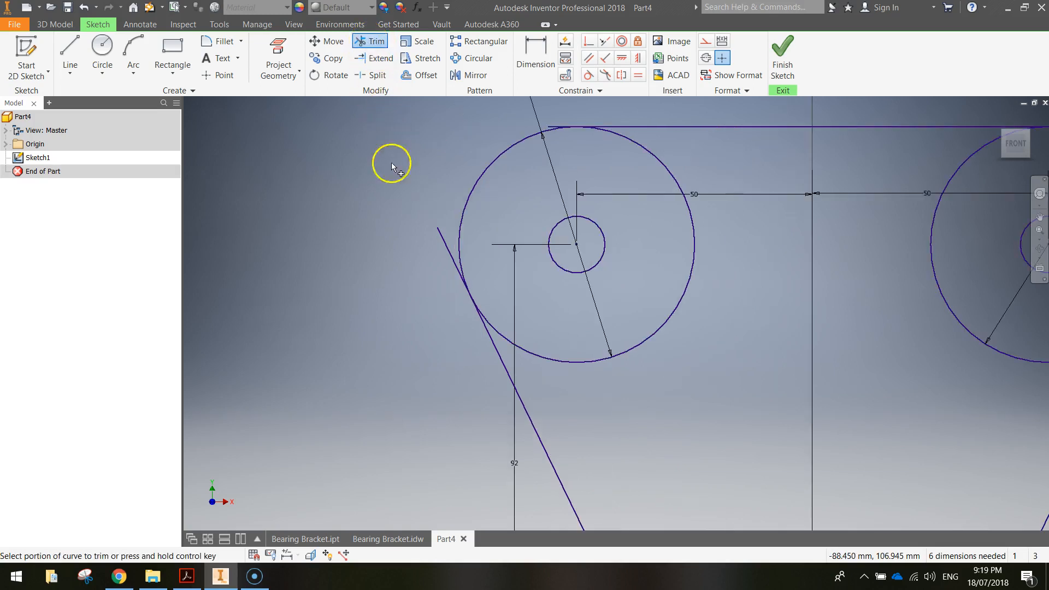
left_click(443, 243)
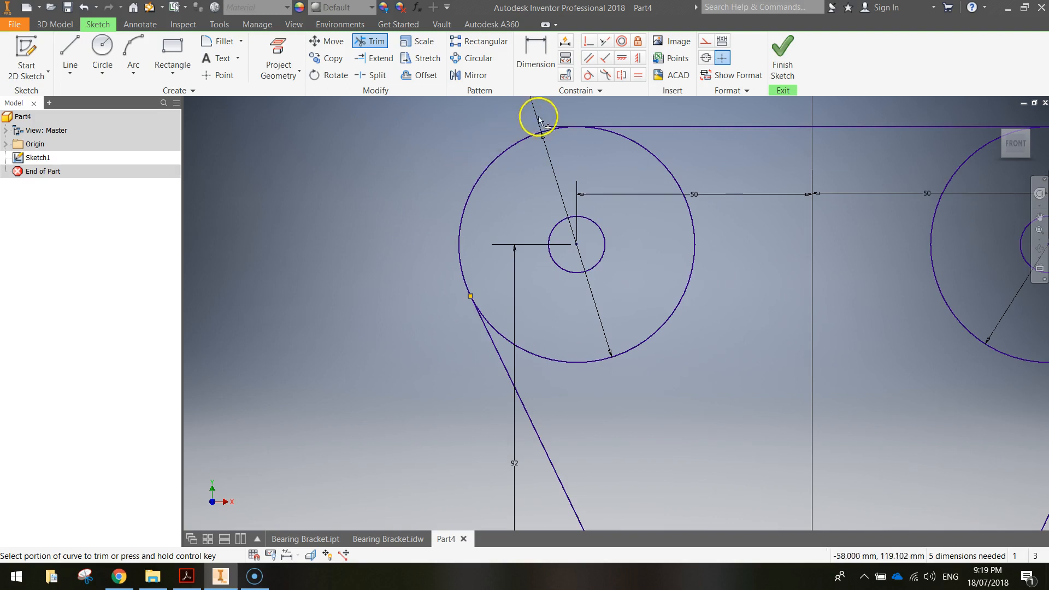
mouse_move(817, 221)
middle_mouse_down()
mouse_move(710, 218)
mouse_move(486, 239)
middle_mouse_up()
left_click(766, 144)
left_click(870, 238)
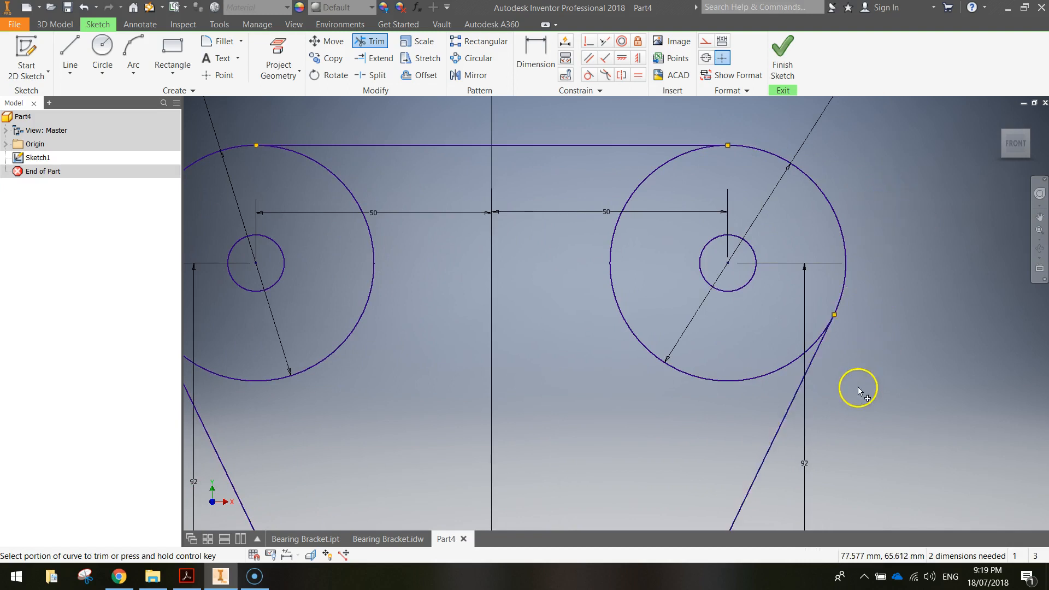
- Trim the lower overhanging ends of both slanted lines at their tangent points on the 60 mm circle
scroll(857, 387, "down", 3)
scroll(855, 387, "up", 4)
middle_click_drag(824, 441, 837, 206)
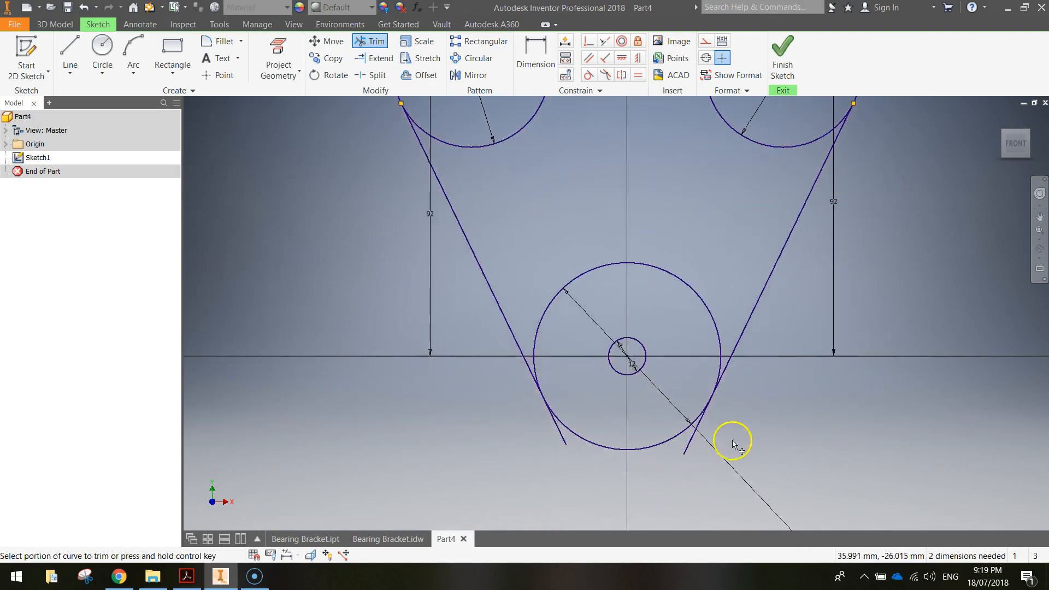
left_click(690, 440)
left_click(561, 444)
scroll(805, 342, "down", 3)
middle_click_drag(806, 343, 680, 316)
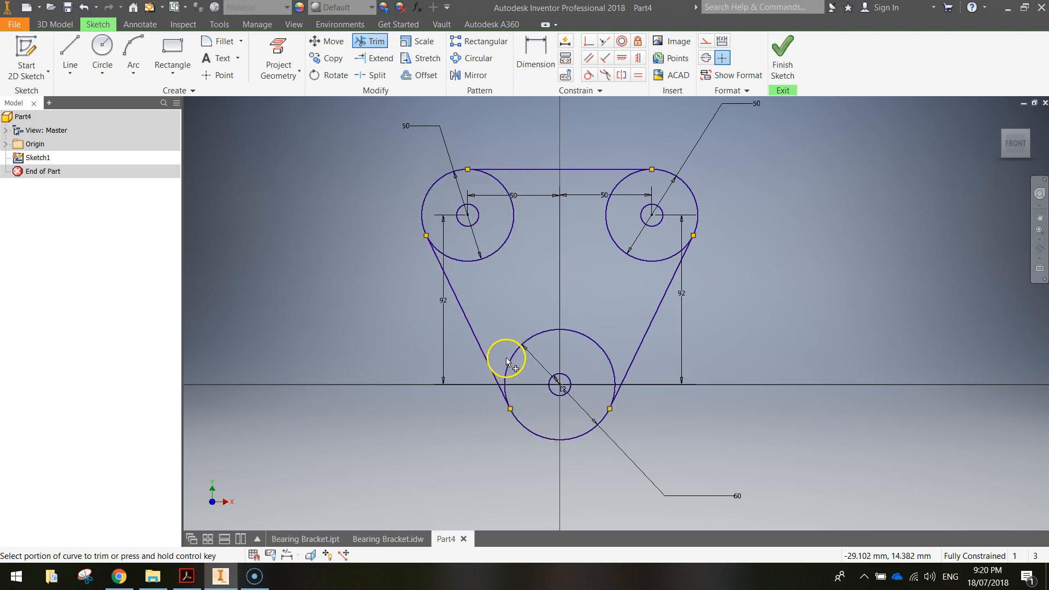
- Trim the inner arcs of both 50 mm circles and the 60 mm circle to leave the plate outline, and finish the sketch
left_click(500, 247)
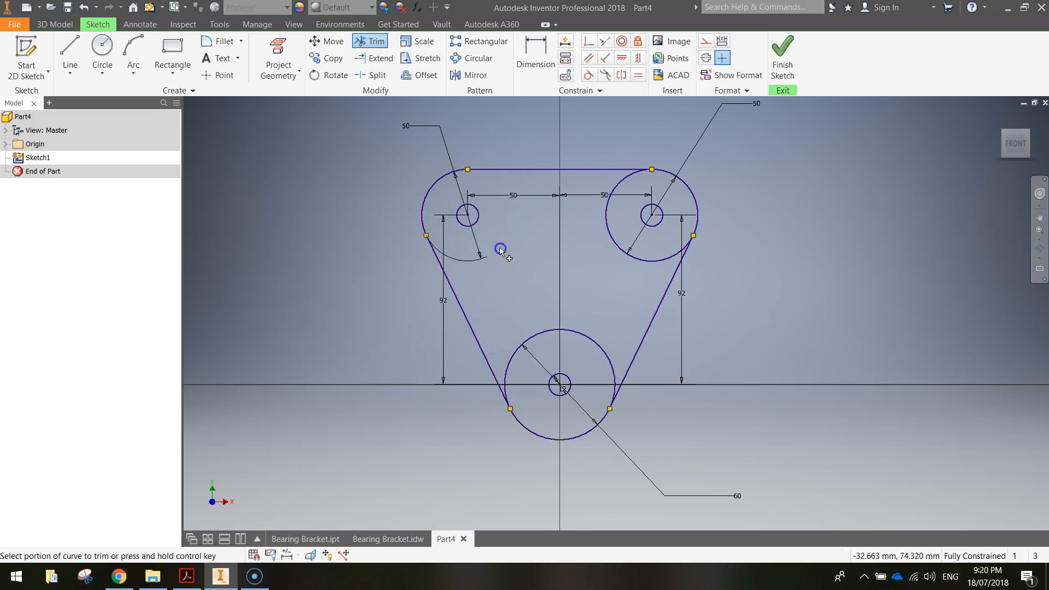
left_click(611, 236)
left_click(577, 331)
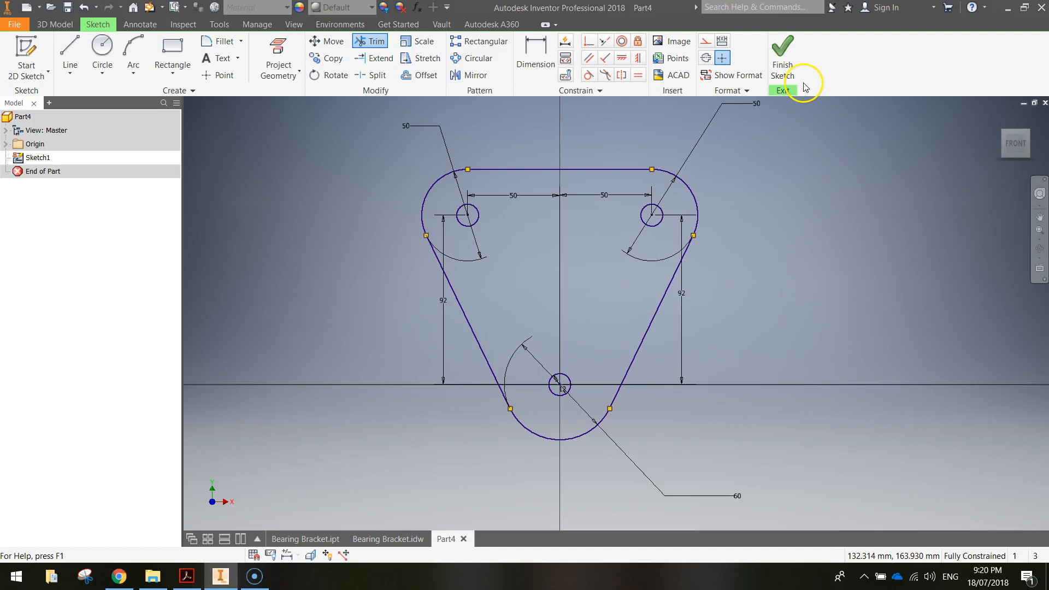
left_click(780, 57)
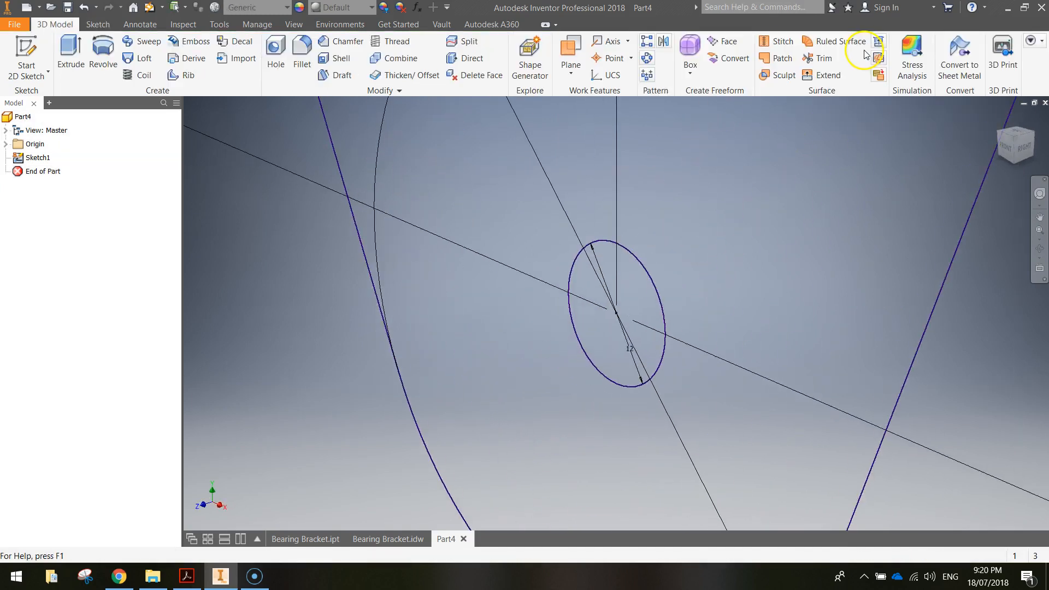
- Extrude the triangular plate profile 12 mm, leaving the three corner holes open
scroll(741, 218, "down", 5)
middle_click_drag(733, 162, 711, 344)
scroll(720, 328, "down", 2)
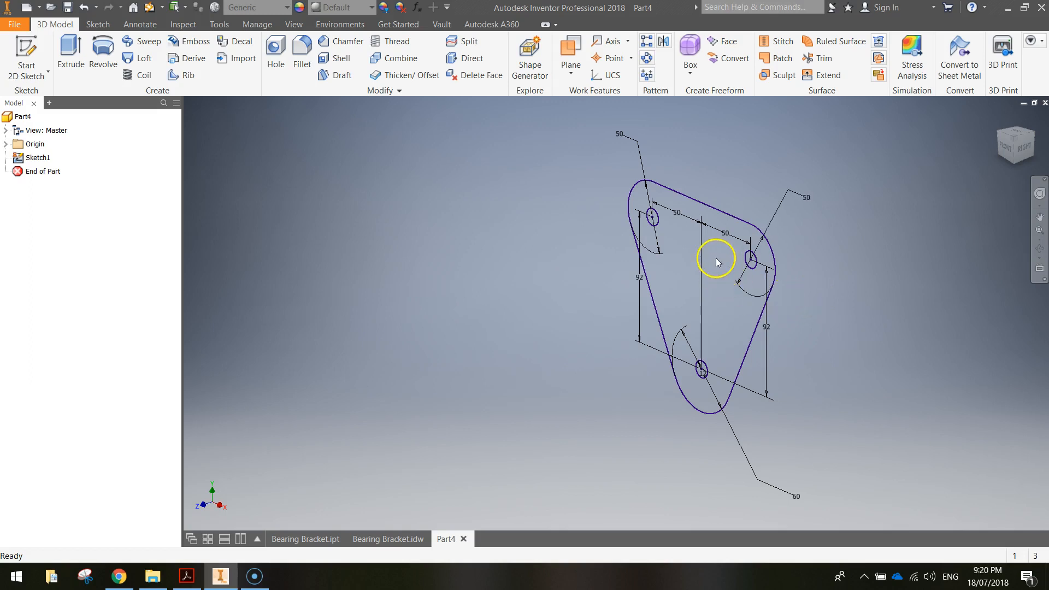
left_click(75, 50)
left_click(224, 191)
left_click_drag(224, 190, 206, 192)
type("12")
left_click(705, 273)
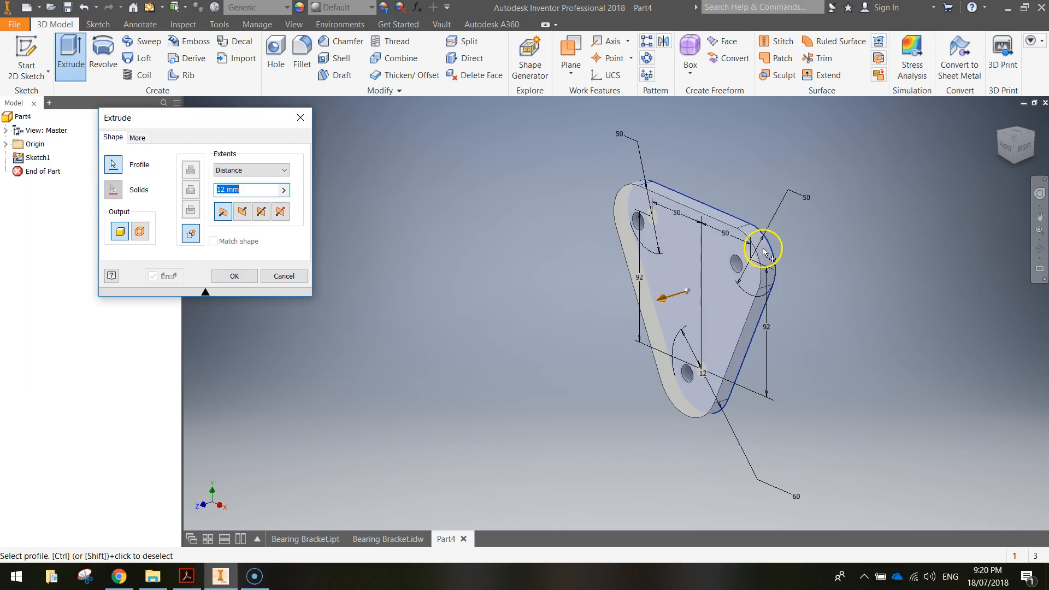
left_click(235, 276)
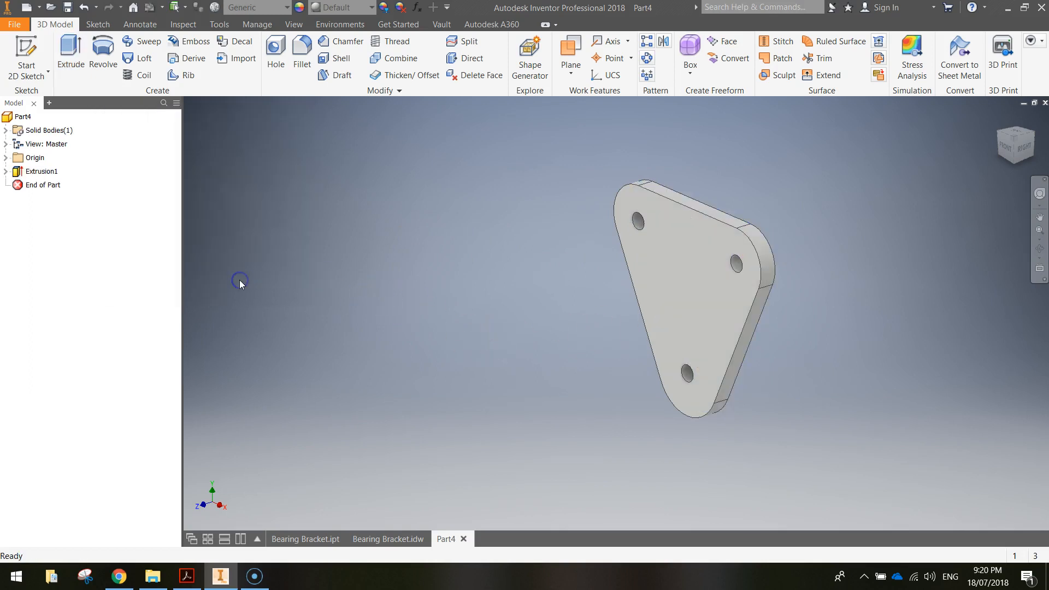
- Create a work plane offset 30 mm from the origin XZ plane, crossing the plate
middle_click_drag(761, 335, 748, 359, "shift")
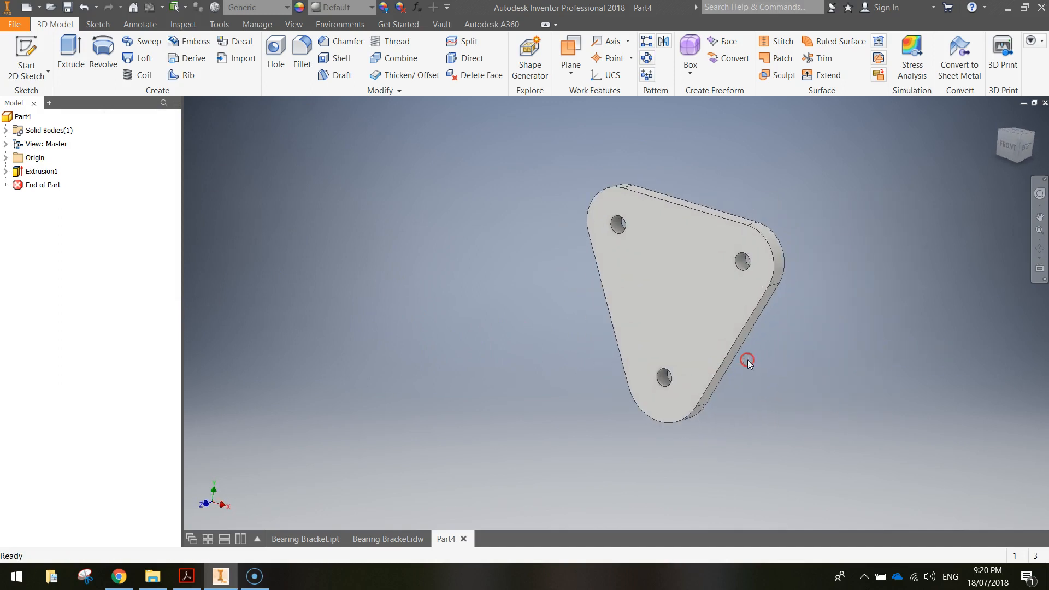
left_click_drag(606, 363, 623, 317)
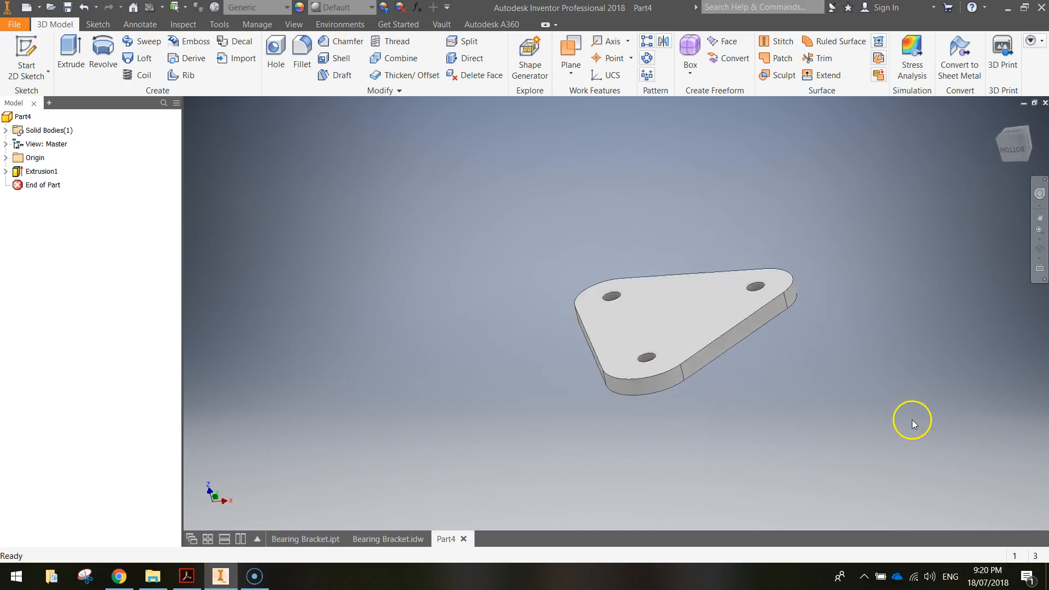
left_click(1019, 141)
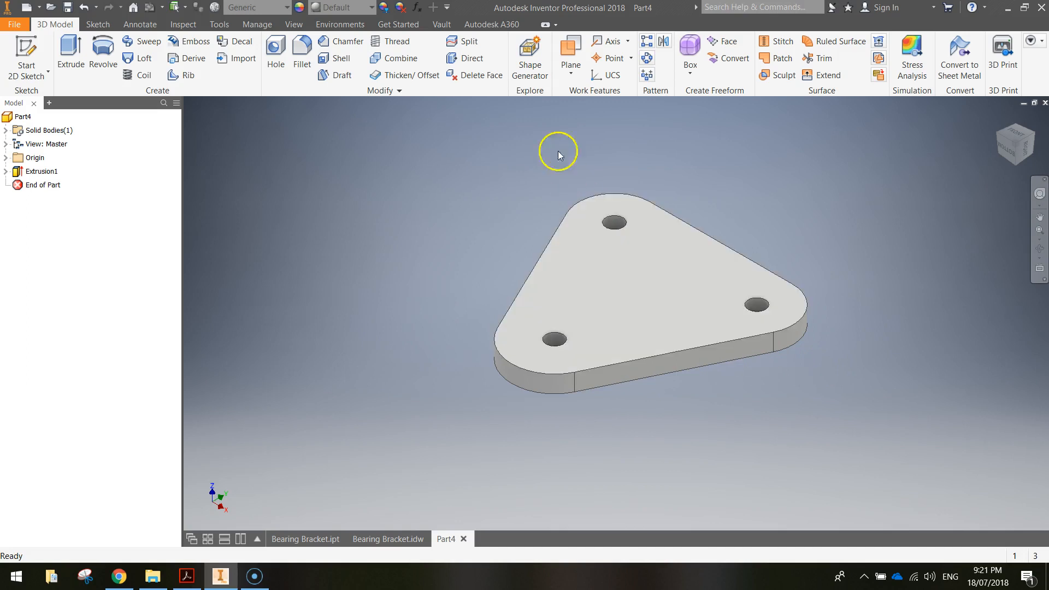
left_click(569, 72)
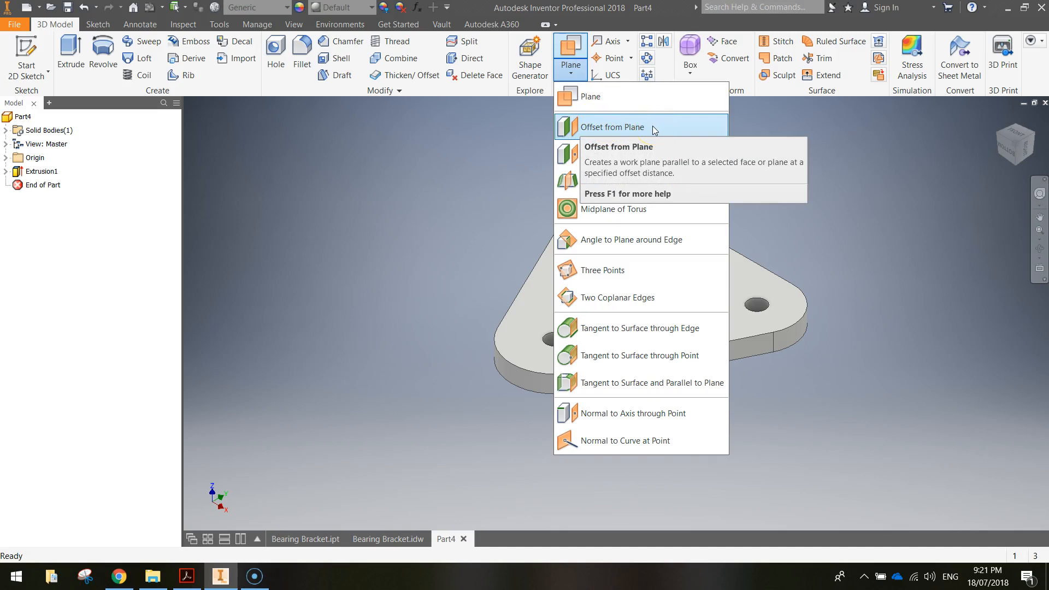
left_click(617, 128)
left_click(612, 128)
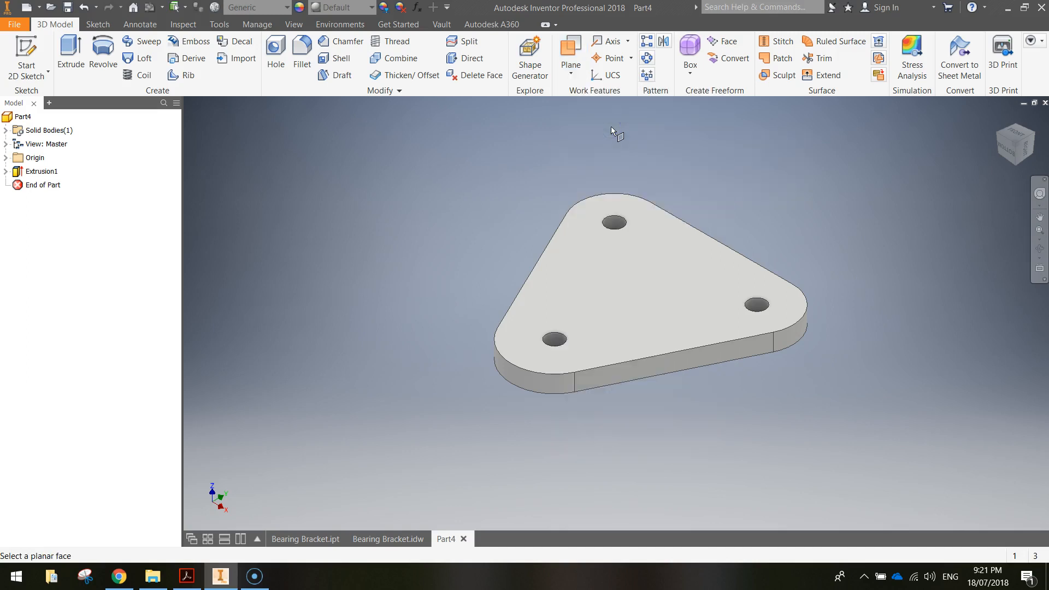
left_click(571, 55)
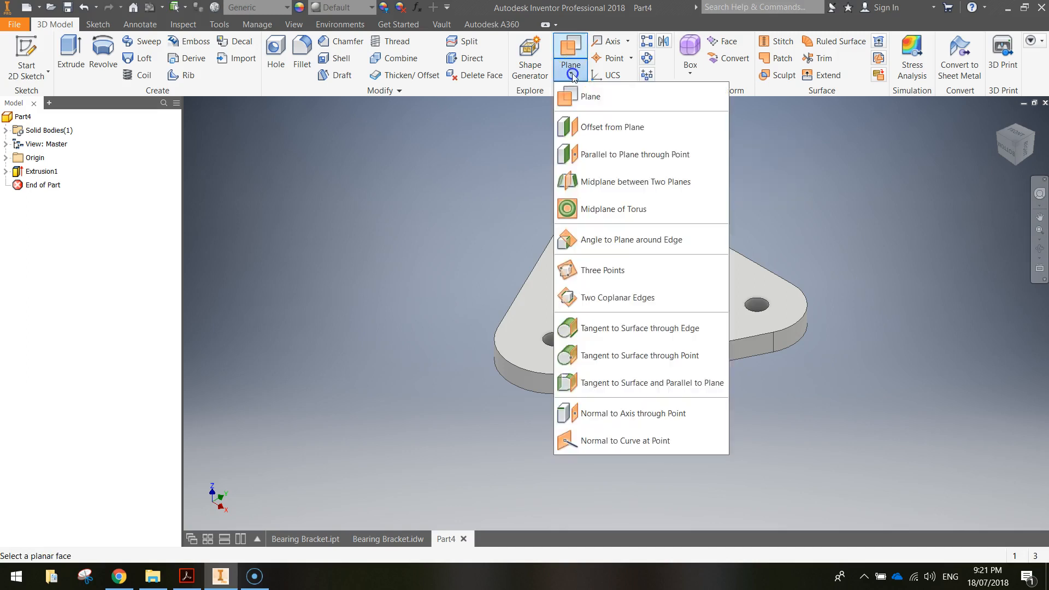
left_click(591, 127)
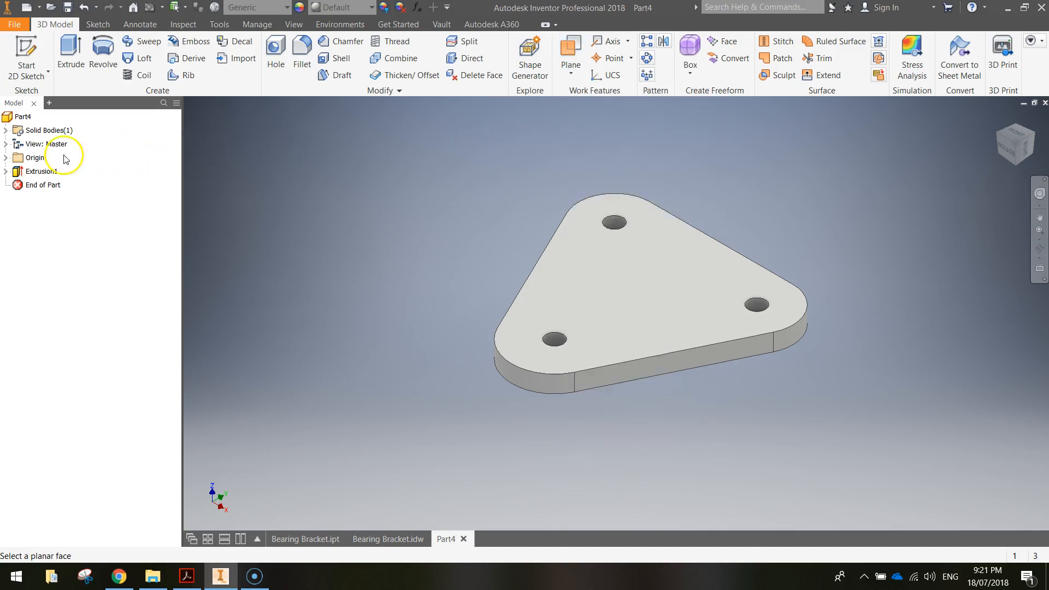
left_click(6, 158)
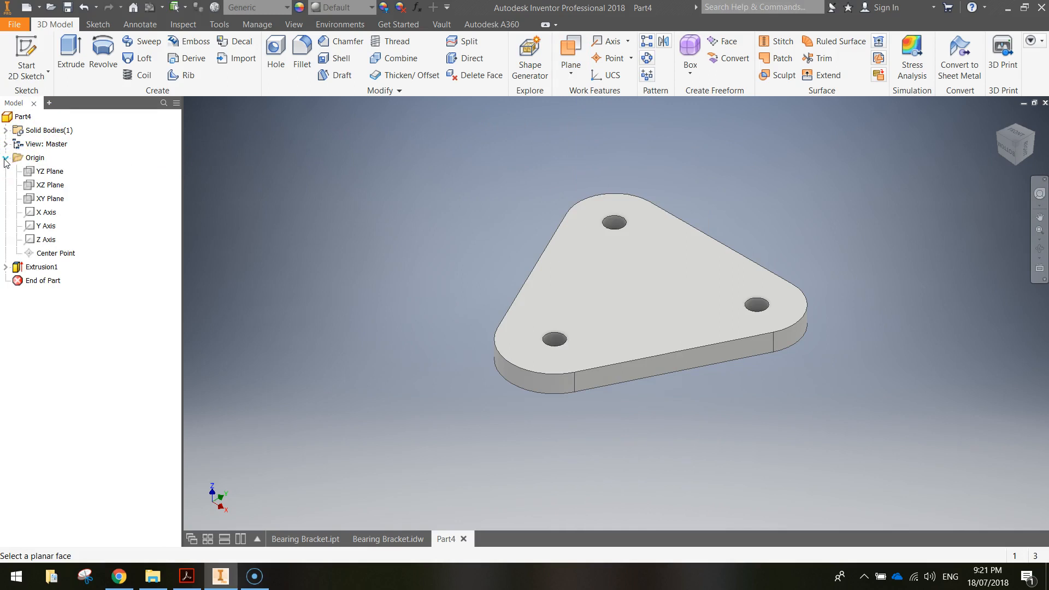
left_click(45, 186)
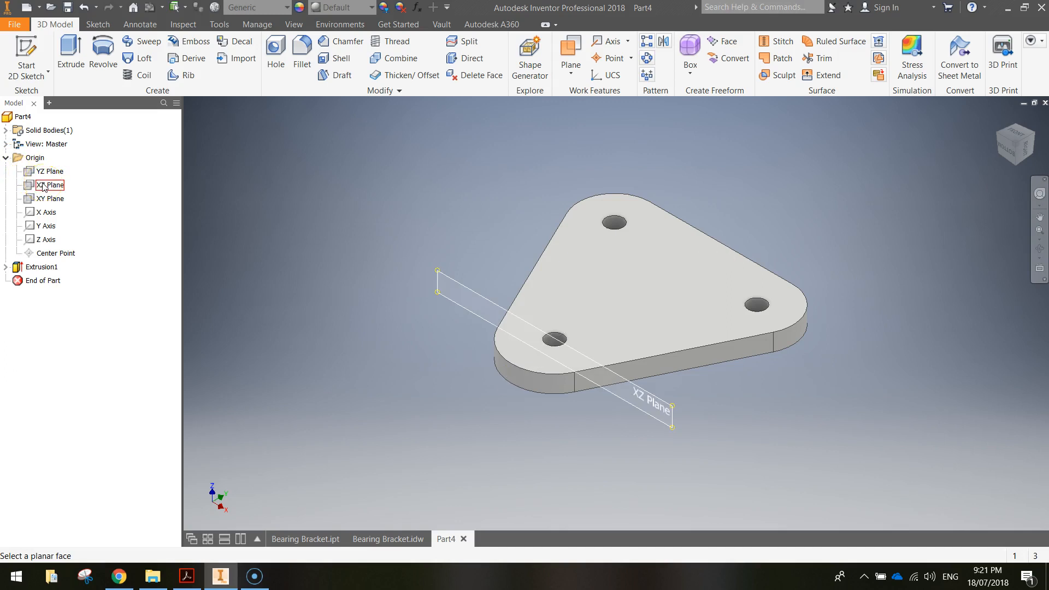
left_click(45, 186)
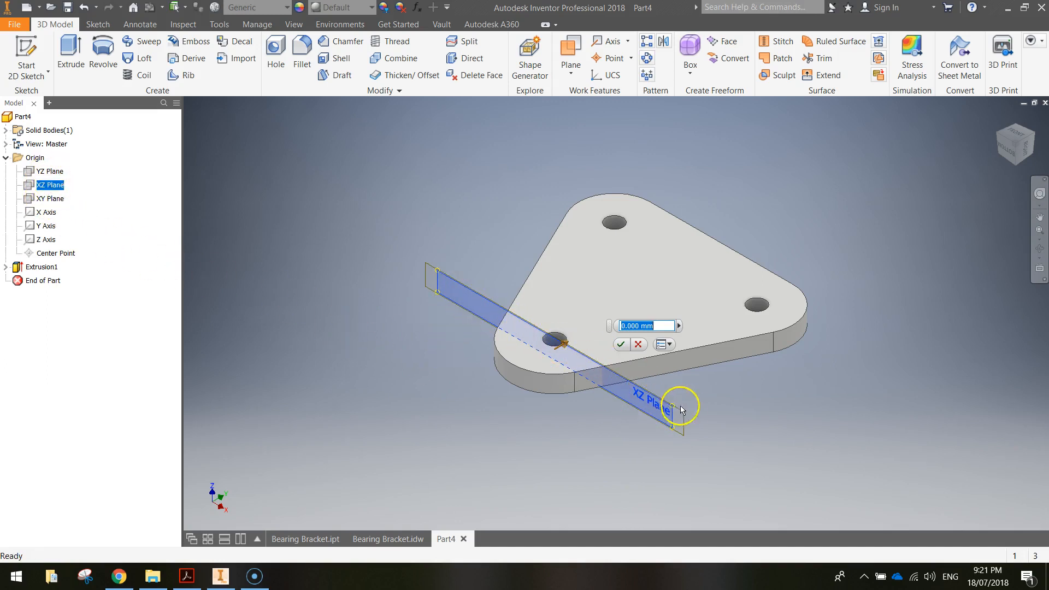
left_click(628, 343)
type("30")
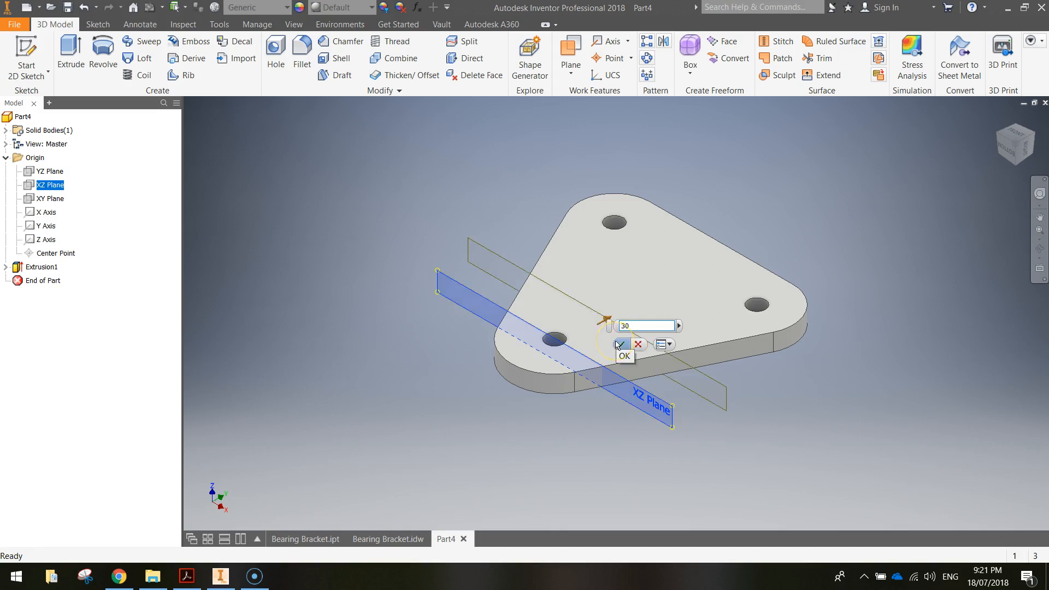
left_click(630, 323)
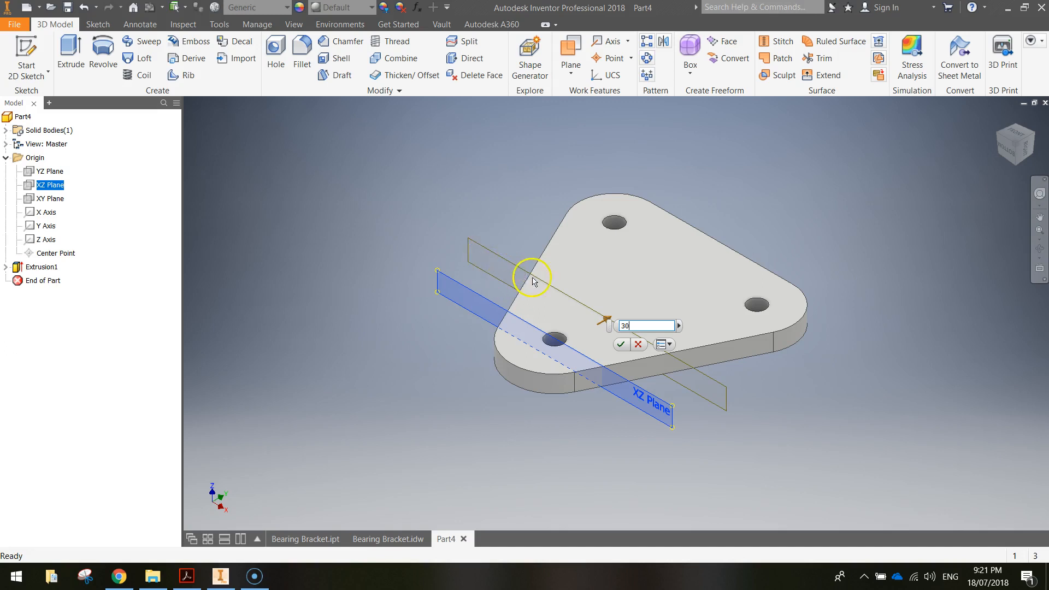
left_click(622, 346)
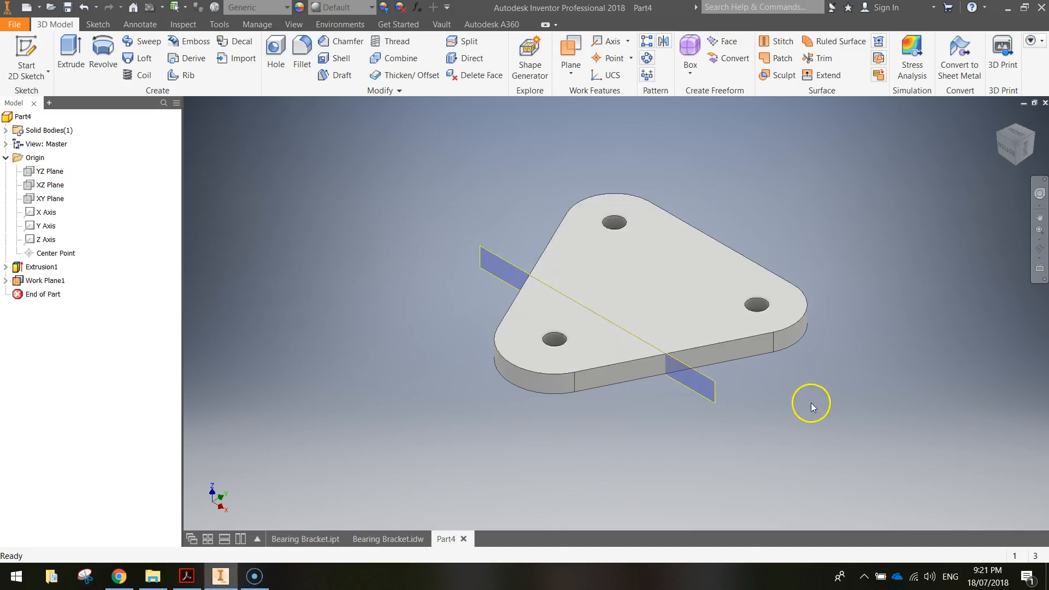
- Start a new 2D sketch on the work plane offset from the XZ plane
left_click(706, 383)
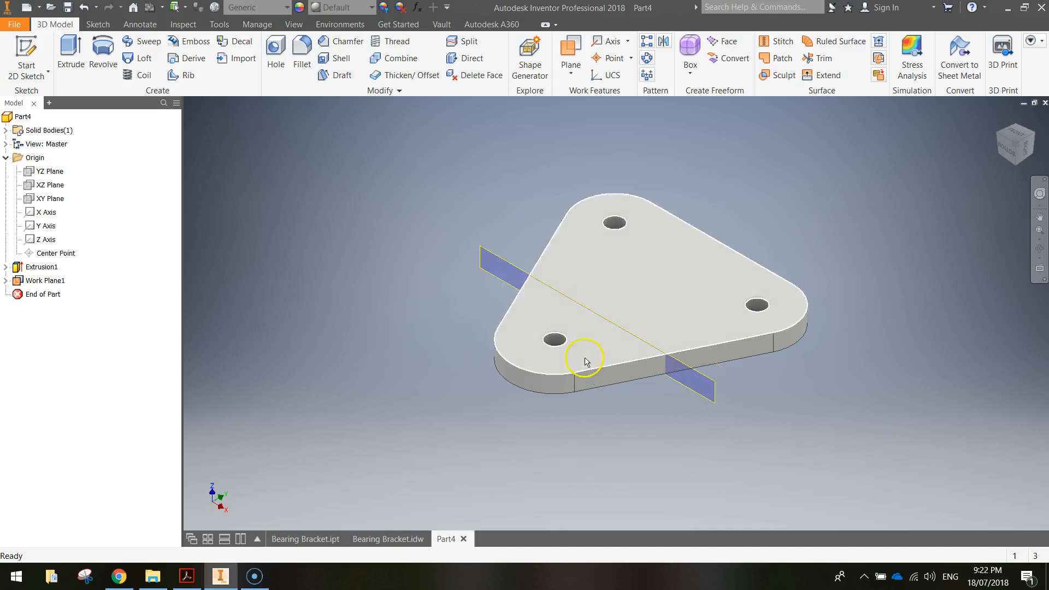
left_click(23, 46)
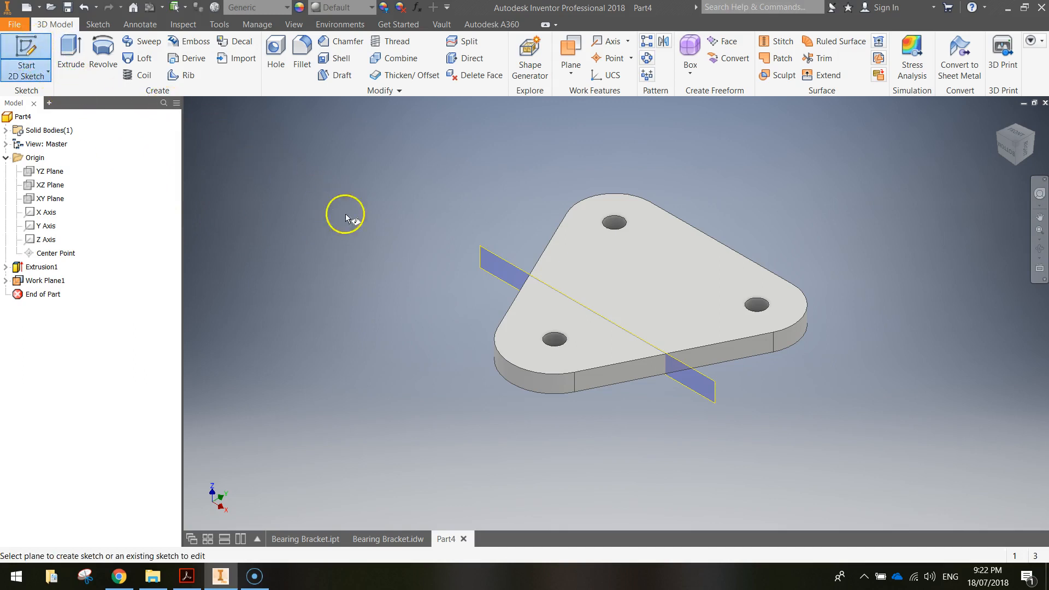
left_click(496, 261)
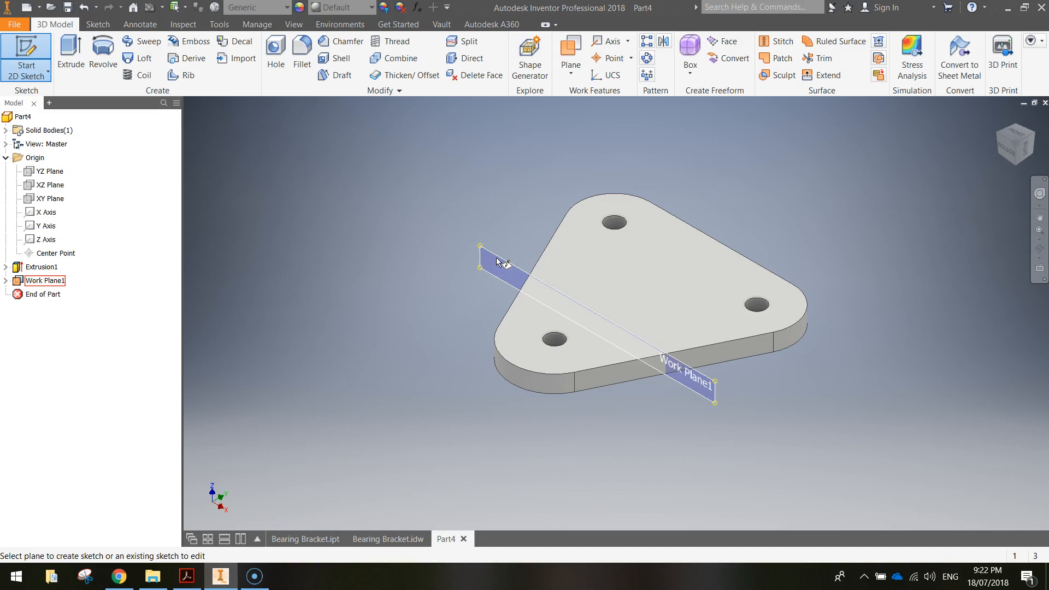
left_click(498, 263)
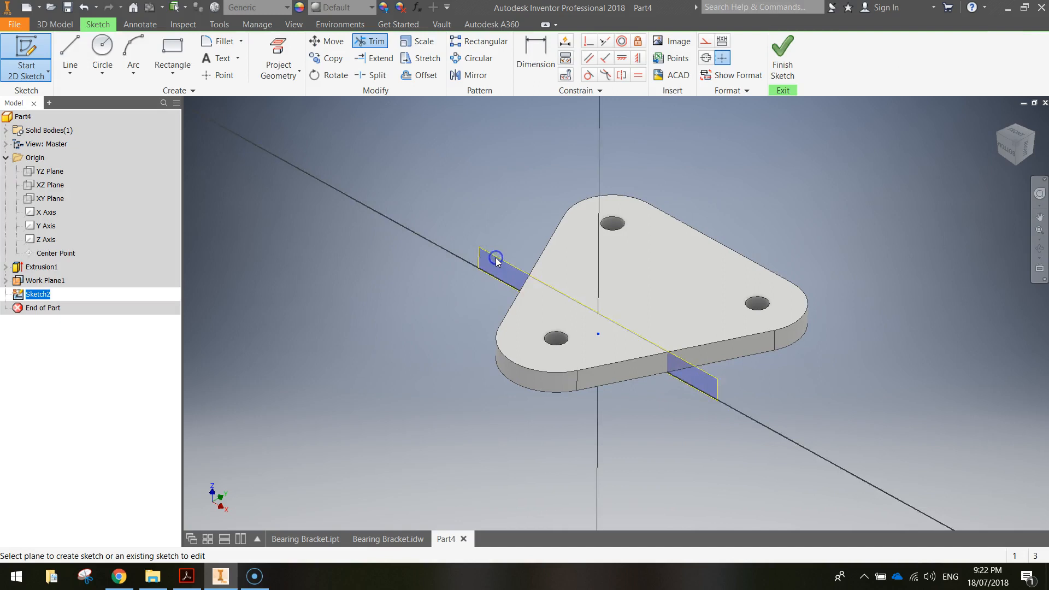
left_click(490, 295)
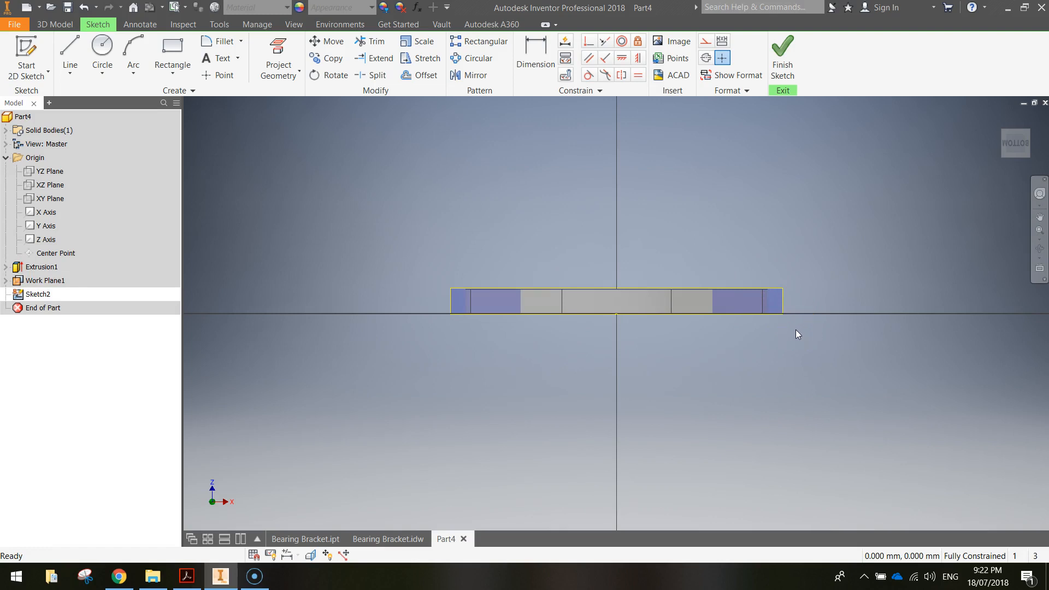
- Draw two concentric circles of 26 mm and 50 mm diameter above the plate, slightly off the vertical axis
left_click(109, 50)
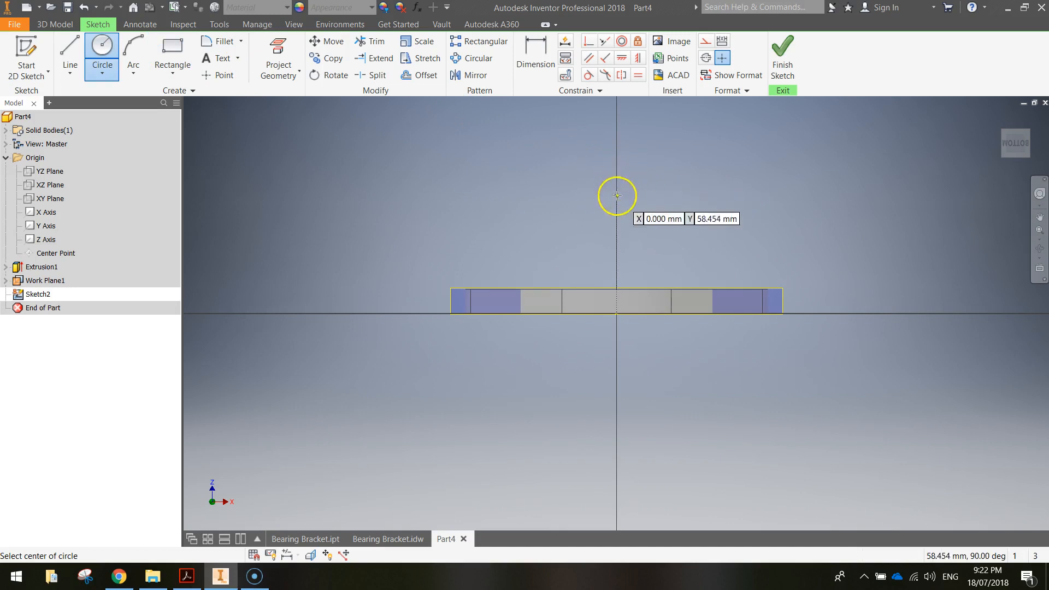
left_click(661, 176)
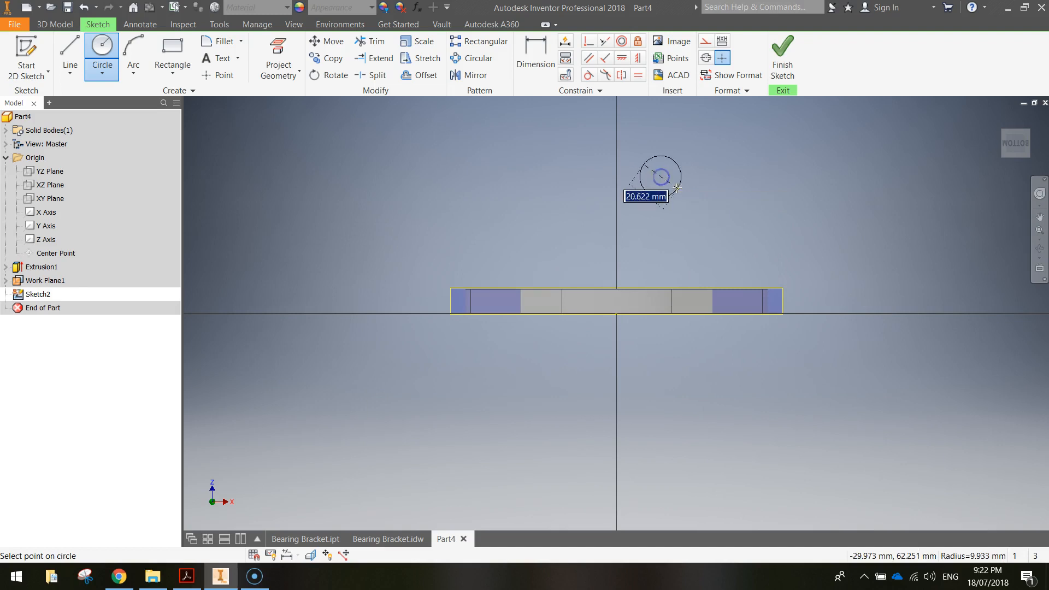
type("26")
key("Return")
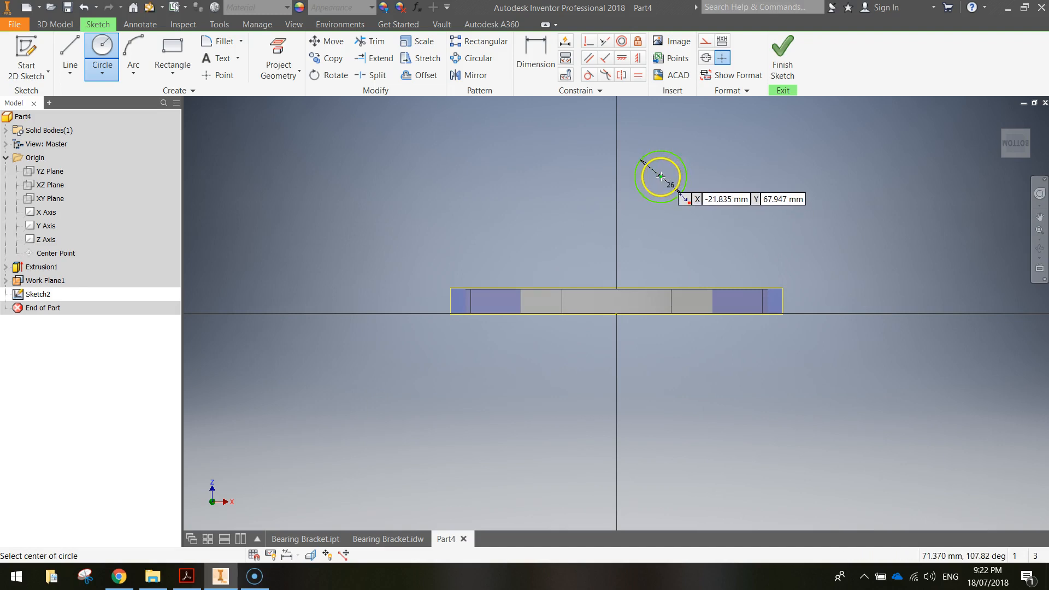
left_click(661, 176)
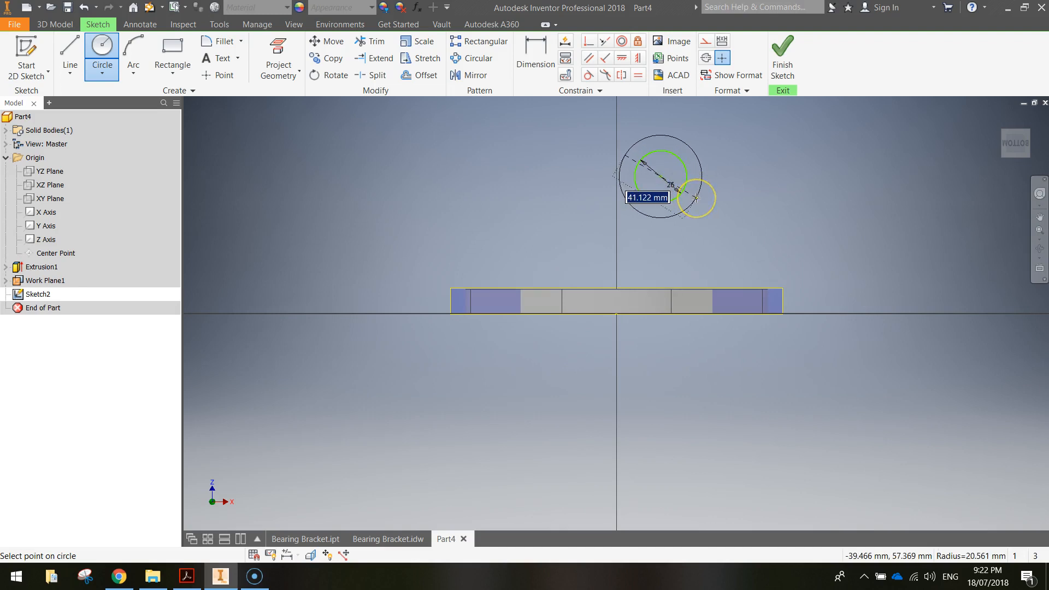
type("50")
key("Return")
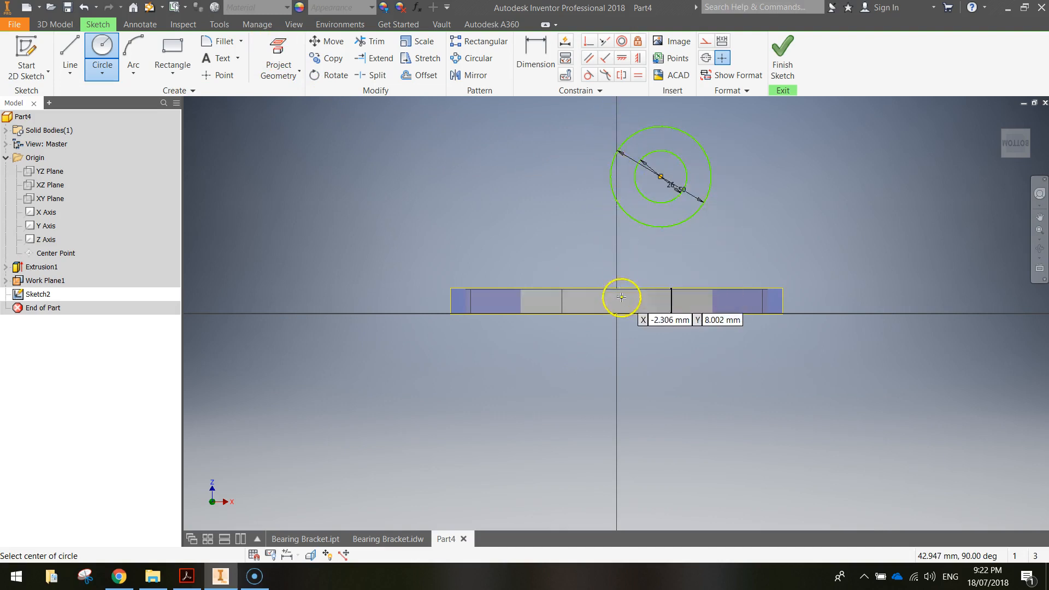
- Project the Z axis into the sketch and make the concentric circles' centre coincident with it
left_click(277, 47)
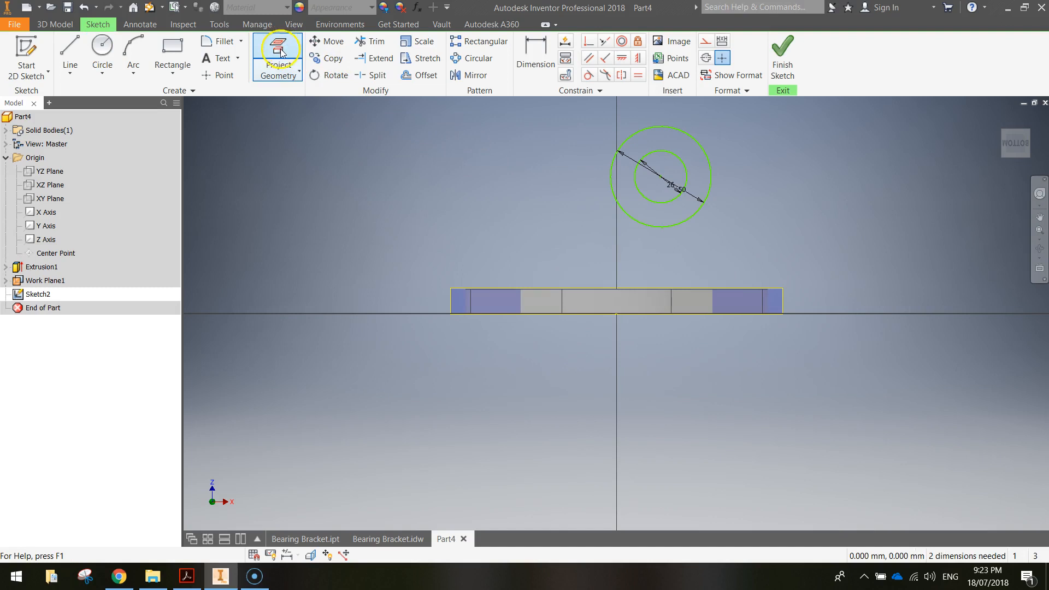
left_click(45, 241)
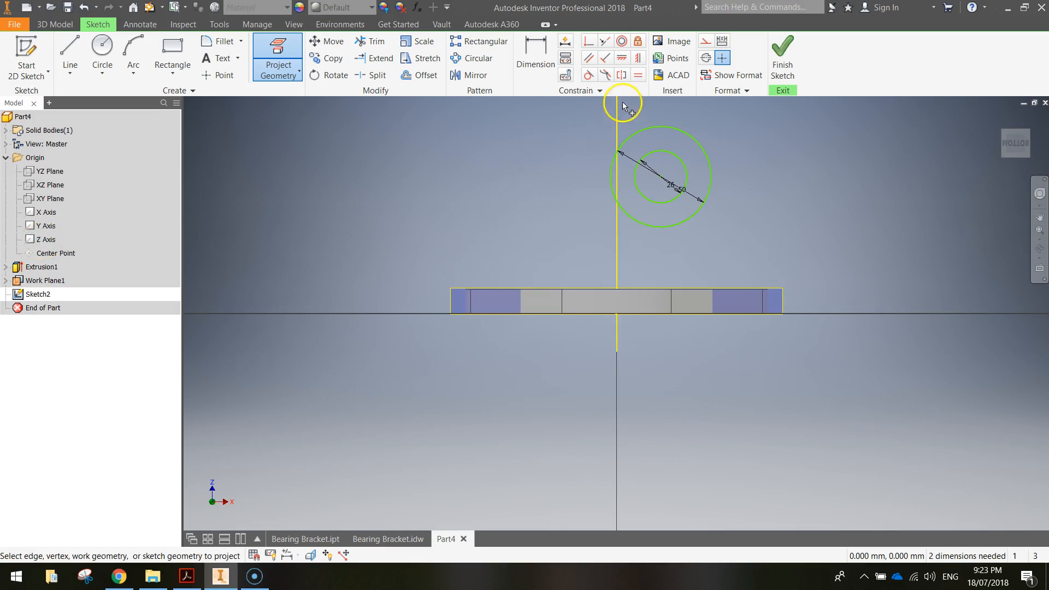
mouse_move(703, 229)
middle_mouse_down()
mouse_move(679, 370)
mouse_move(688, 335)
middle_mouse_up()
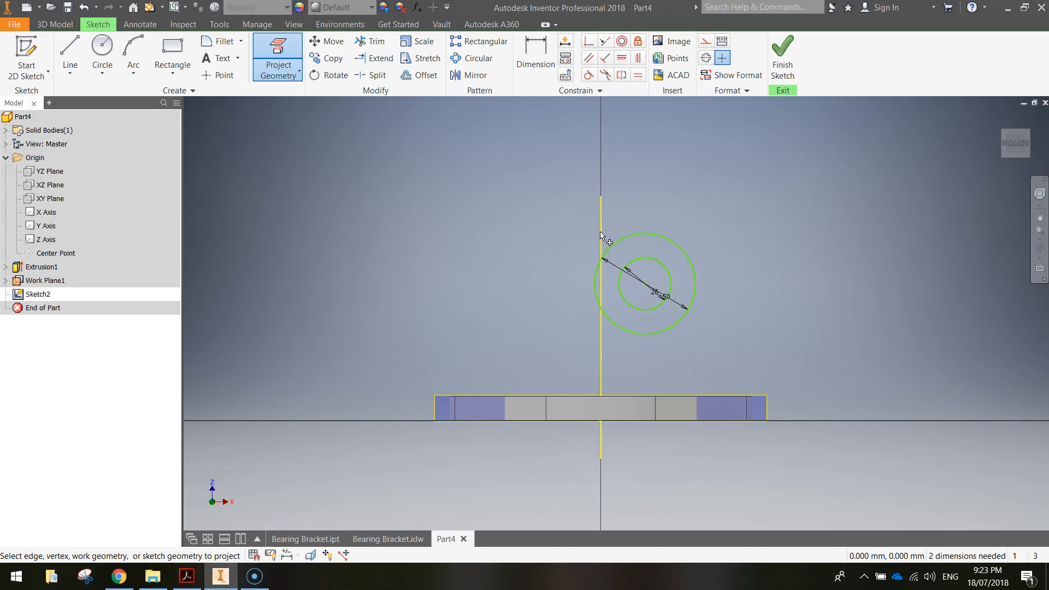
left_click(589, 44)
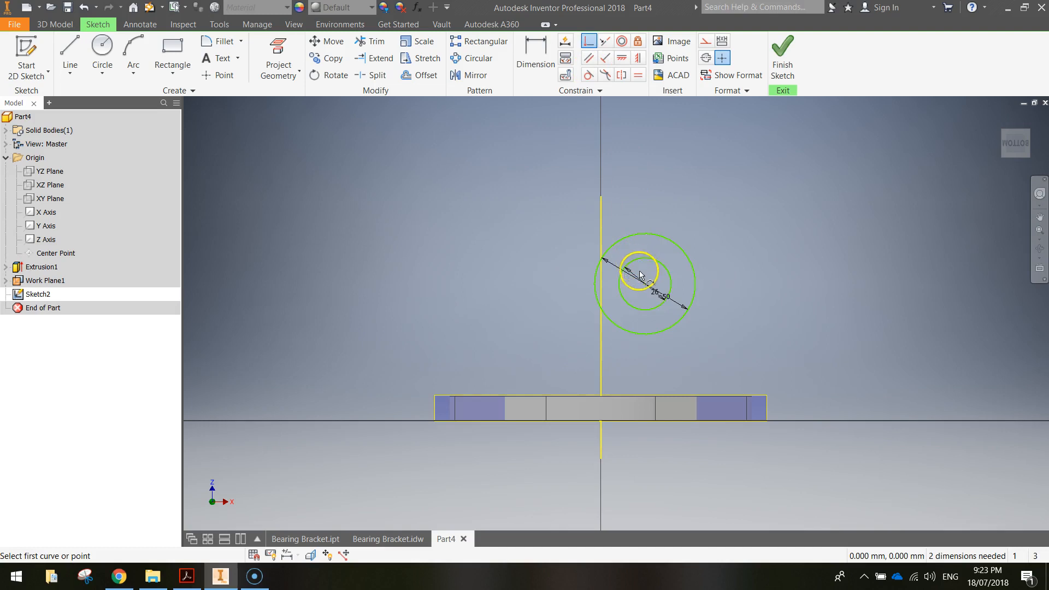
left_click(645, 285)
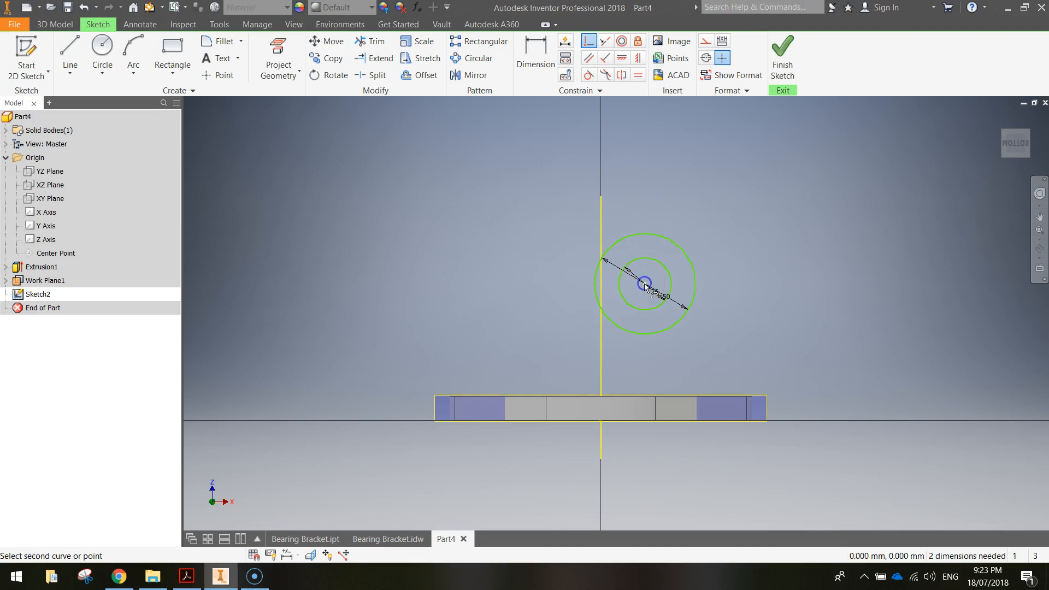
left_click(602, 226)
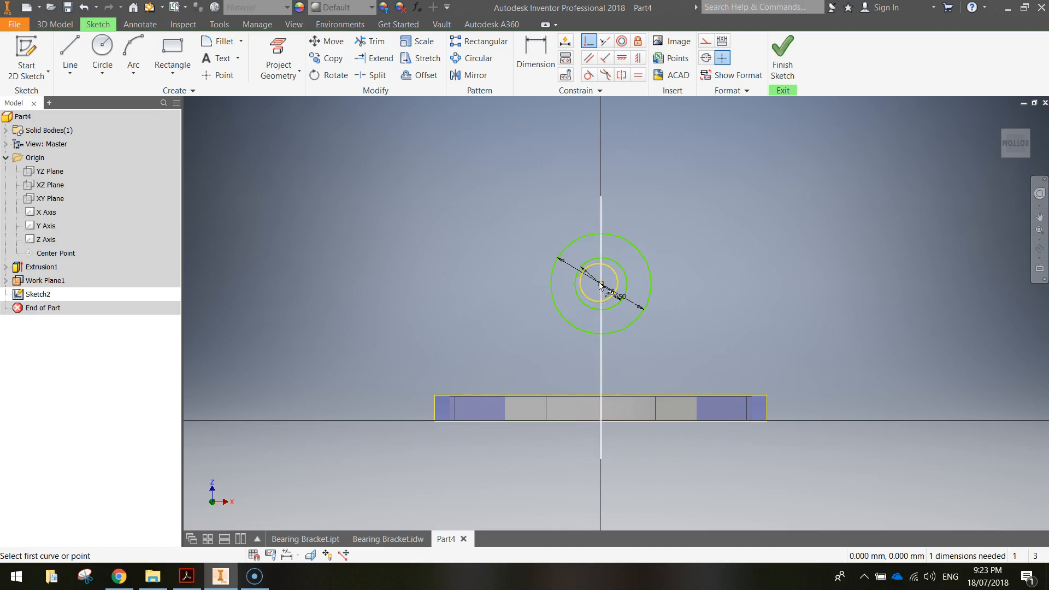
- Dimension the concentric circles' centre 50 mm above the base plate's bottom edge
left_click(538, 52)
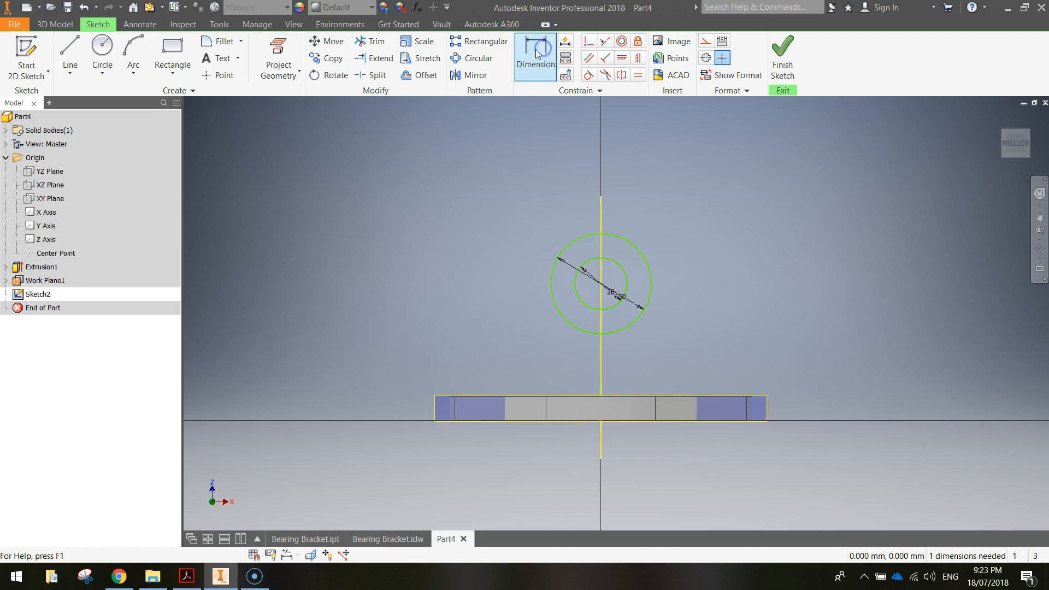
left_click(579, 421)
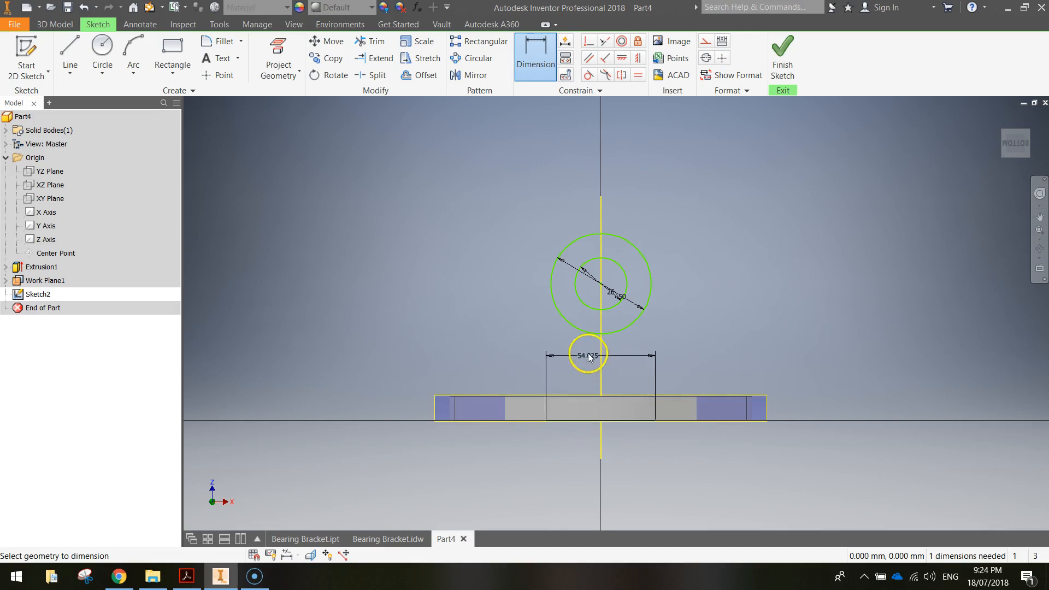
left_click(600, 283)
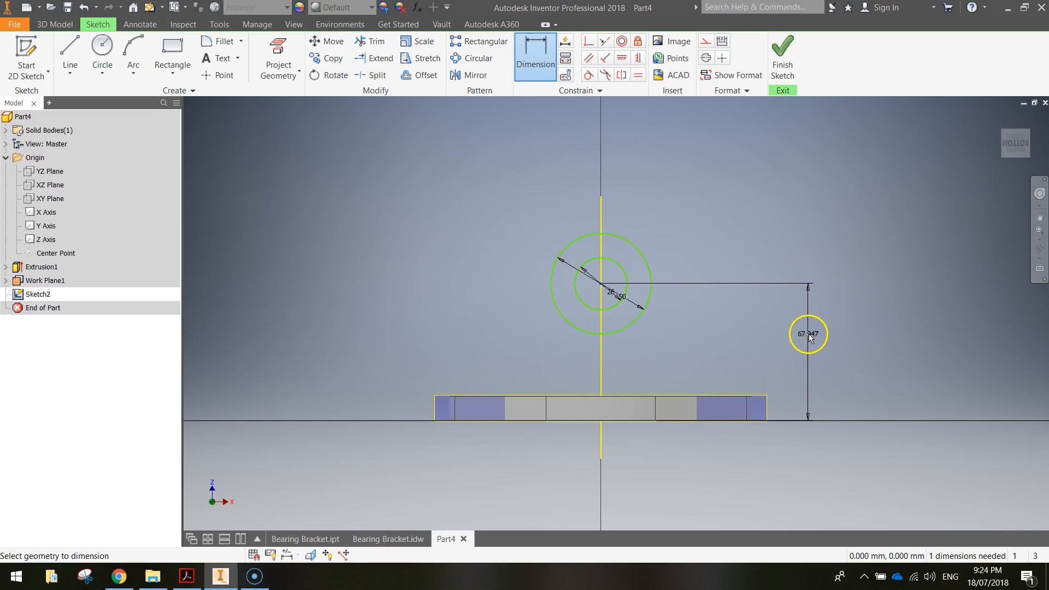
left_click(808, 334)
type("50")
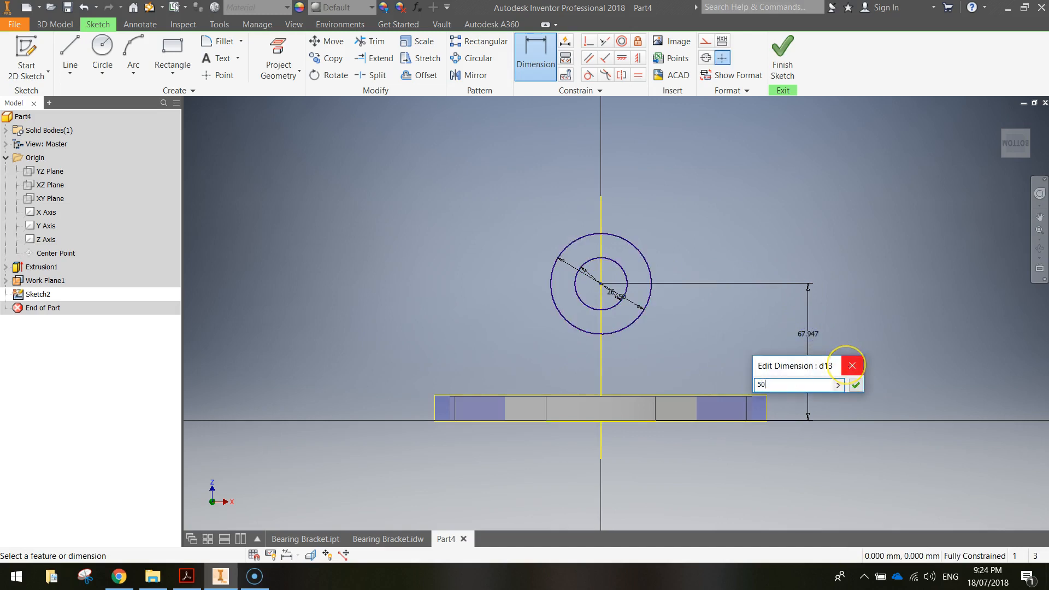
key("Return")
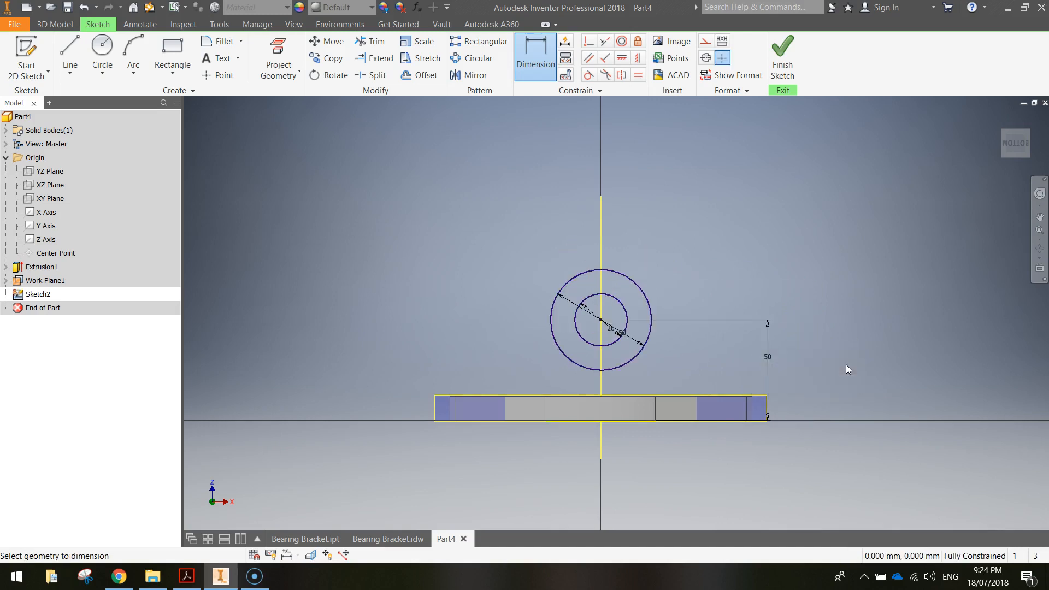
left_click(841, 357)
- Draw a 30 mm wide rectangle beside the concentric circles, just above the plate's left end
left_click(173, 51)
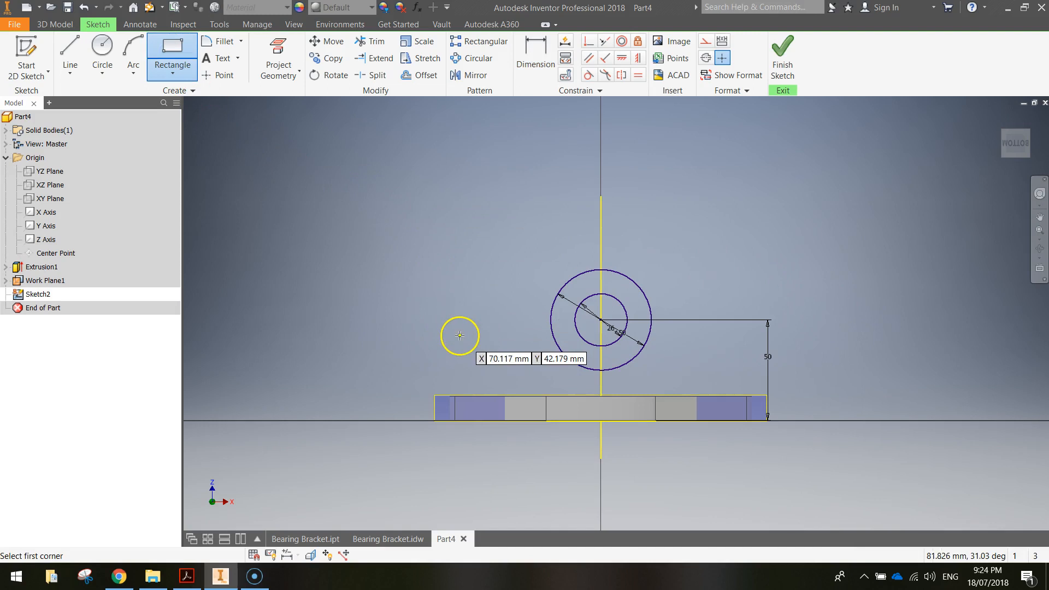
left_click(440, 316)
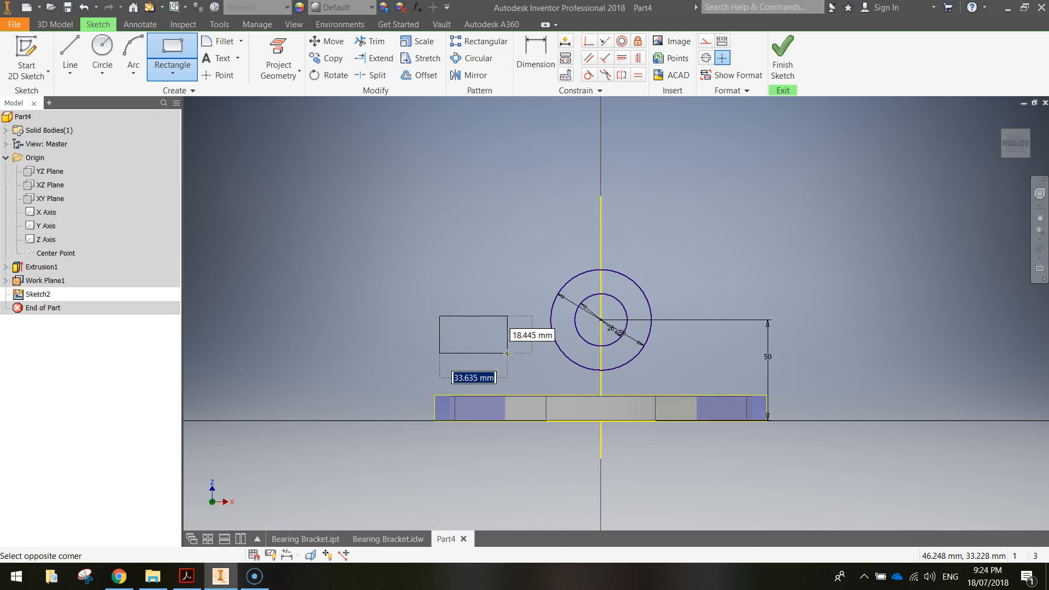
type("30")
key("Tab")
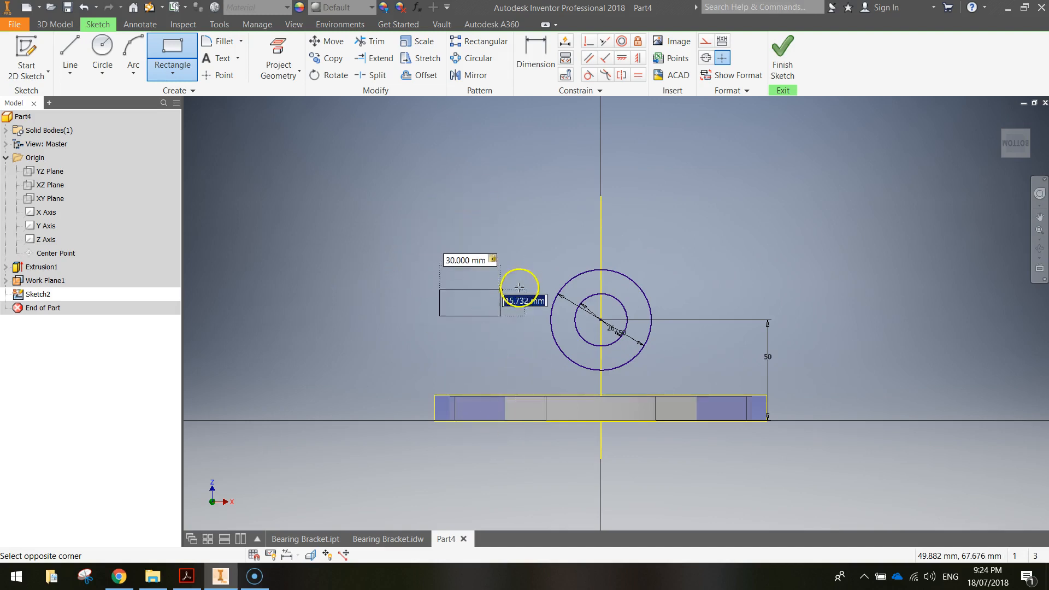
left_click(516, 390)
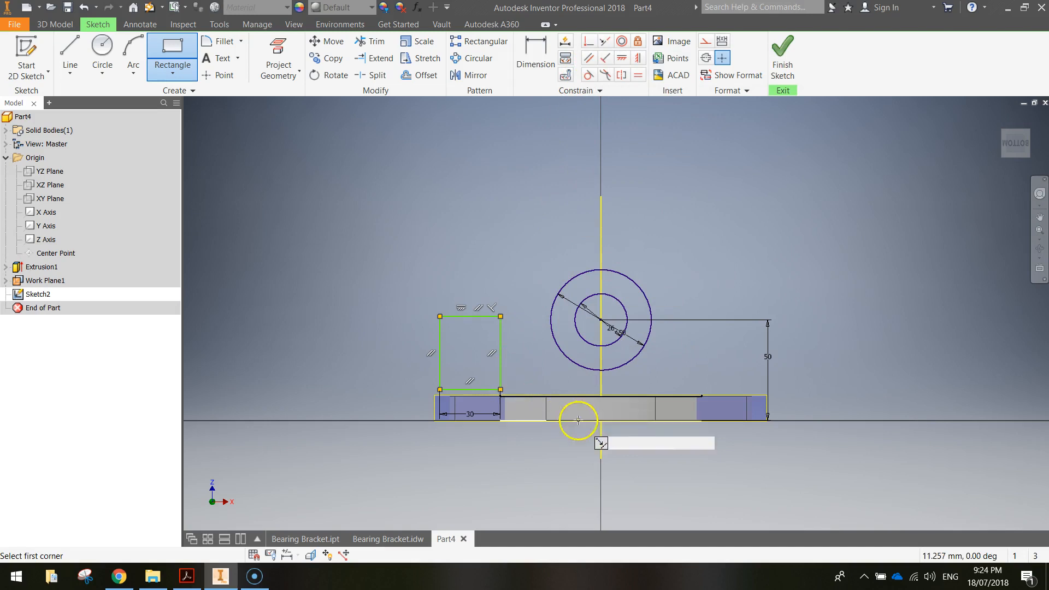
- Make the rectangle's bottom edge coincident with the origin point at the base plate's underside
left_click(588, 42)
left_click(589, 43)
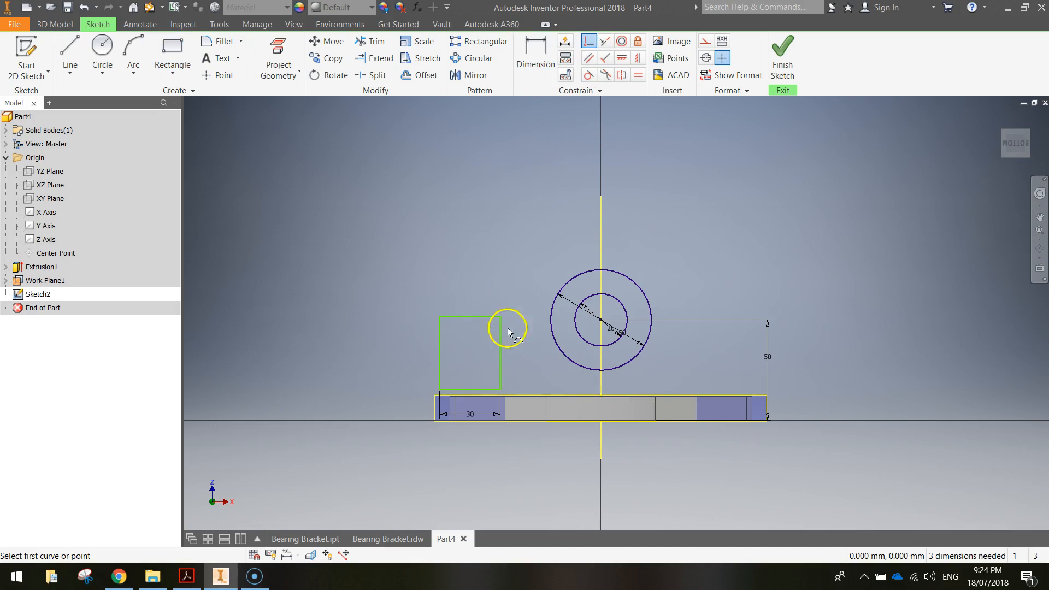
left_click(483, 392)
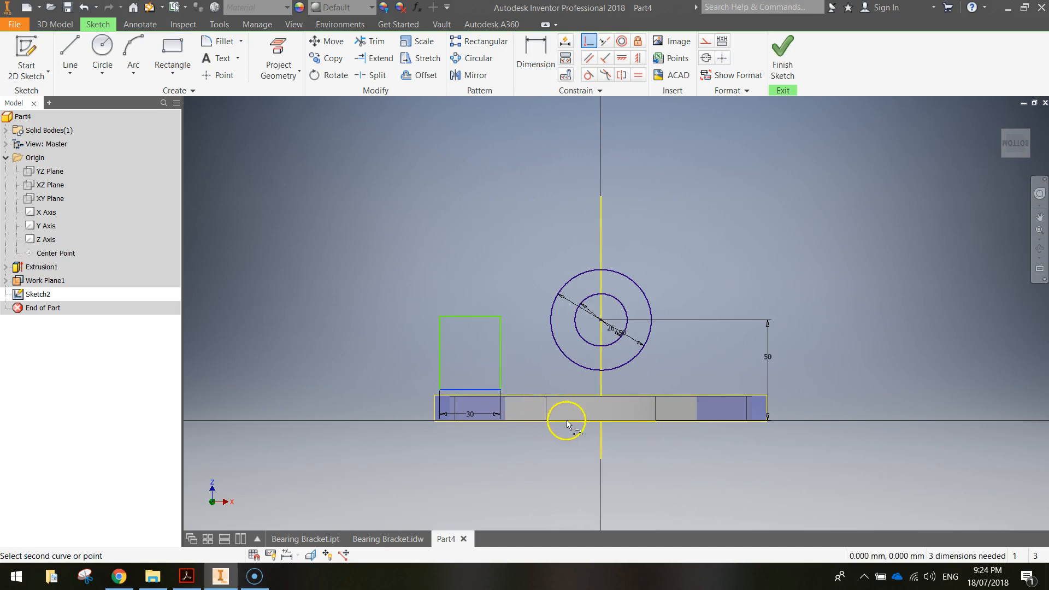
left_click(601, 422)
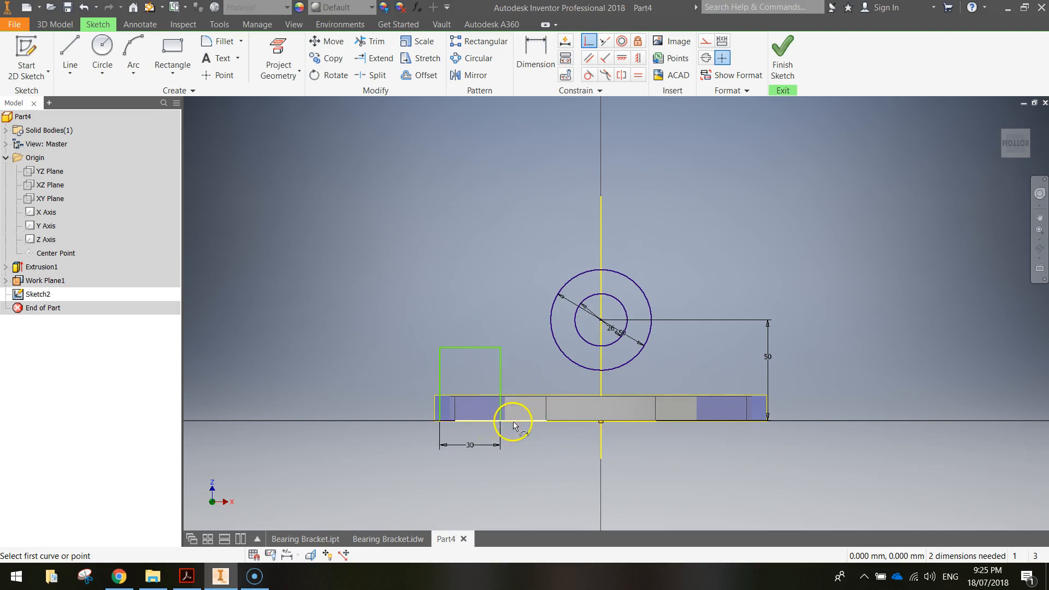
- Dimension the rectangle's left side 15 mm from the projected Z axis to centre it under the circles
left_click(526, 58)
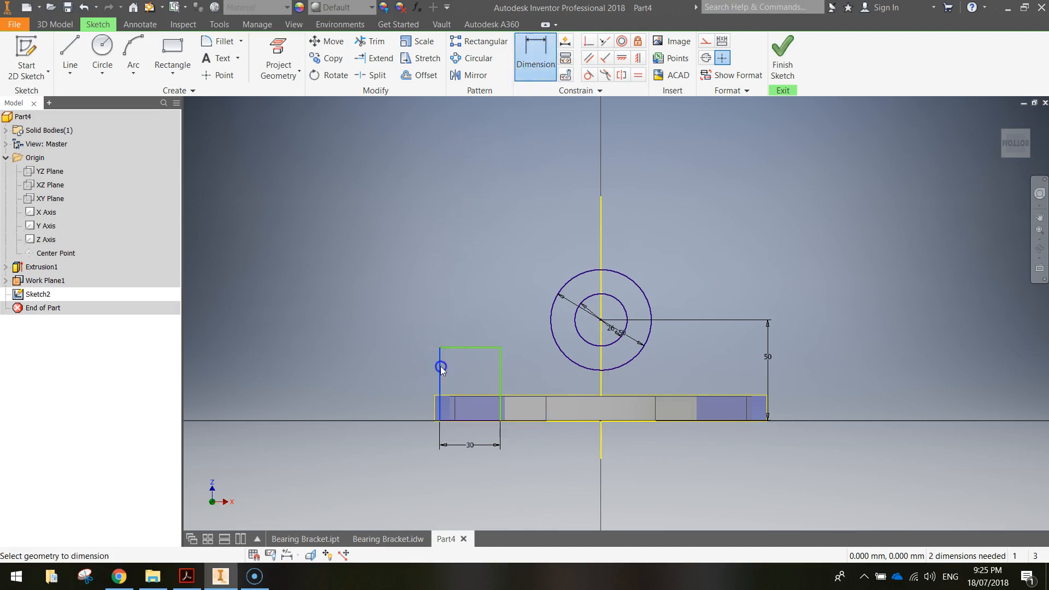
left_click(602, 383)
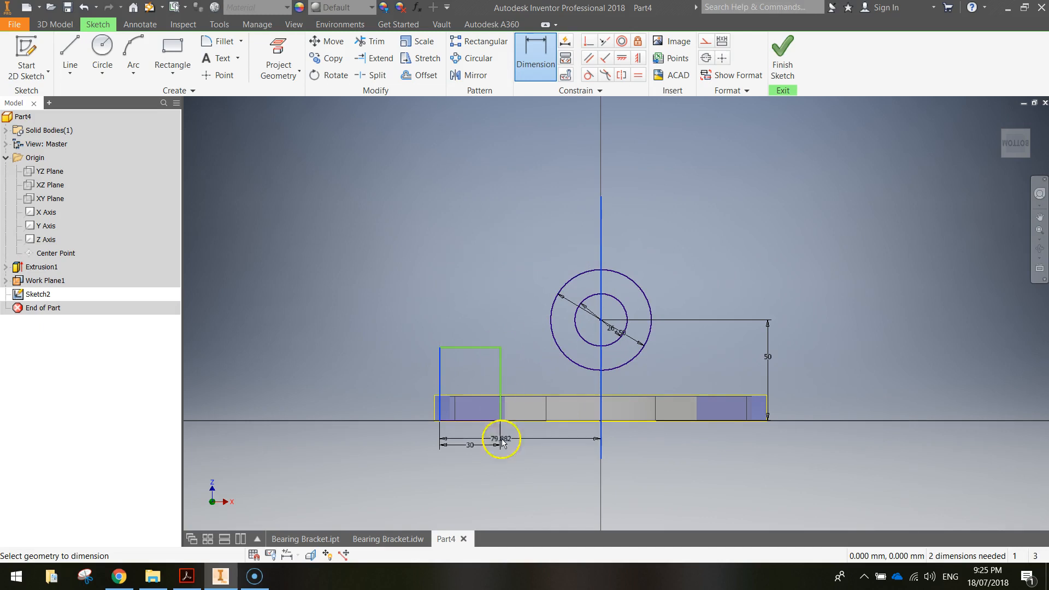
left_click(518, 476)
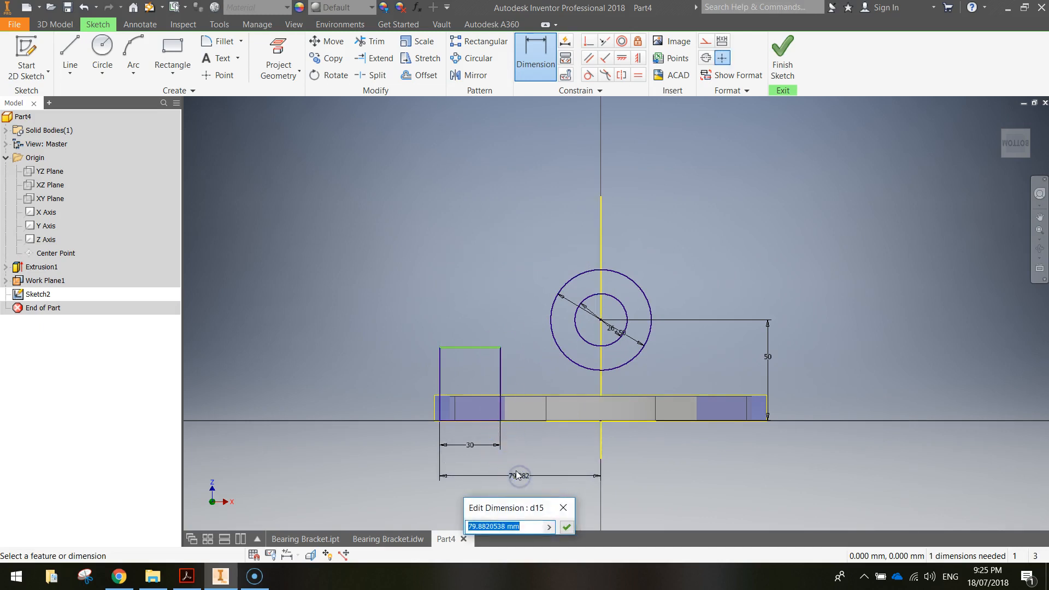
type("15")
key("Return")
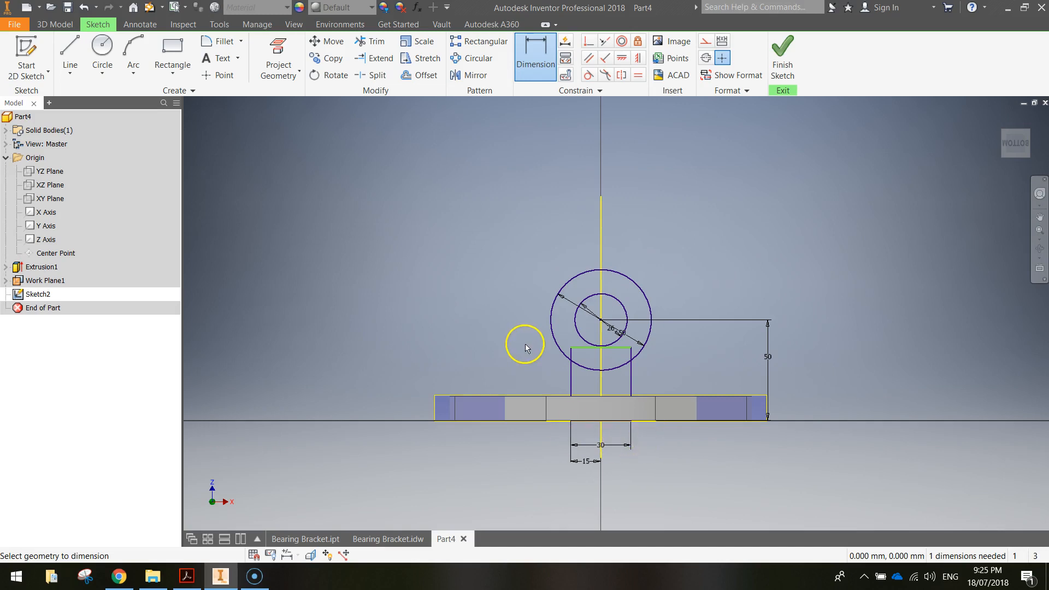
- Trim the outer circle's arc inside the rectangle, the rectangle's top edge and the side ends inside the circle
scroll(598, 368, "down", 3)
mouse_move(644, 372)
middle_mouse_down()
mouse_move(672, 345)
mouse_move(676, 309)
middle_mouse_up()
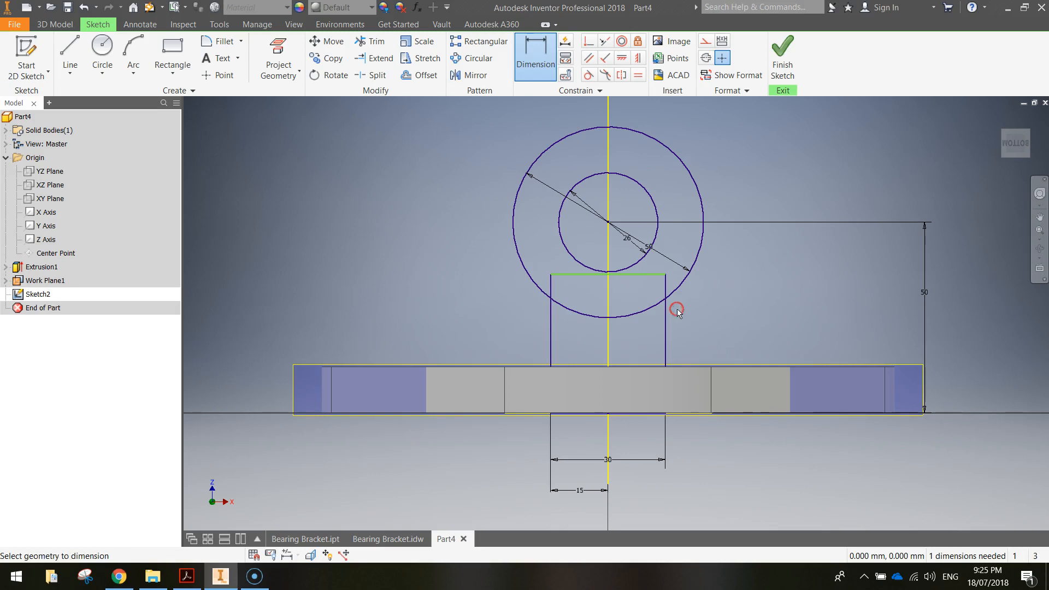
left_click(374, 42)
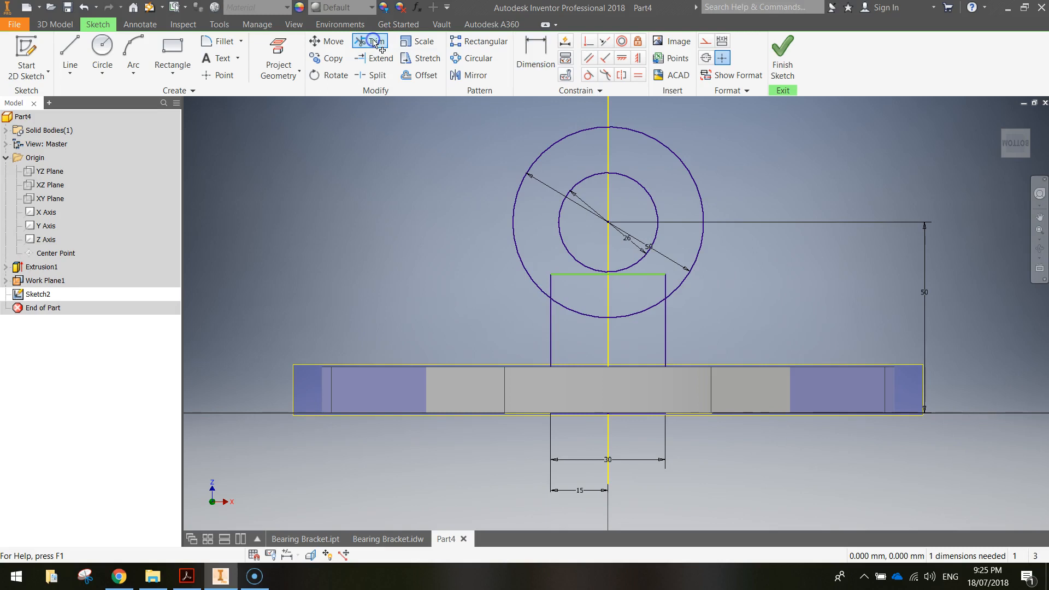
left_click(576, 310)
left_click(643, 314)
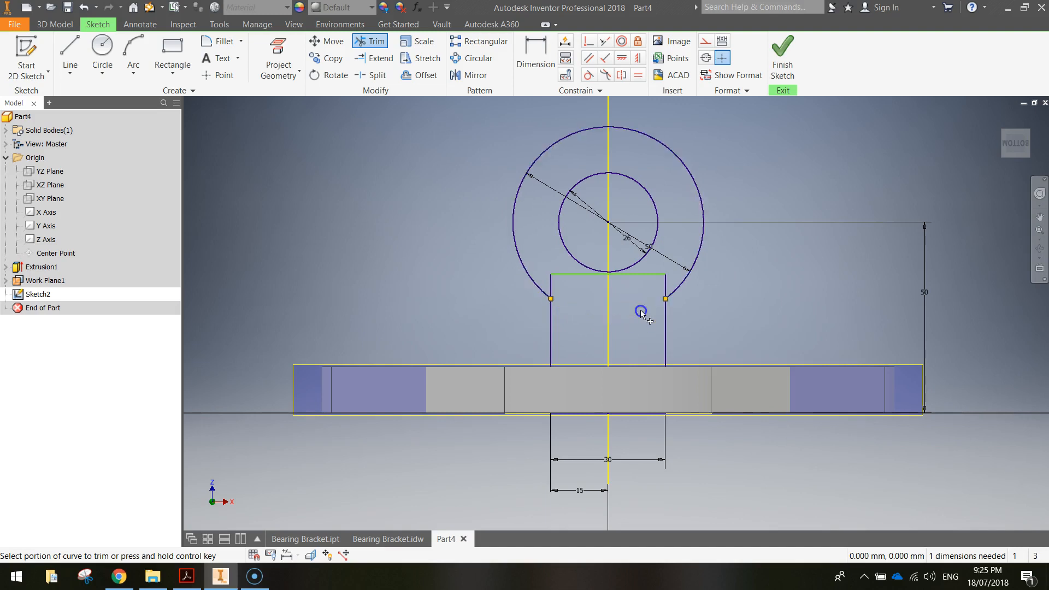
left_click(569, 276)
left_click(631, 275)
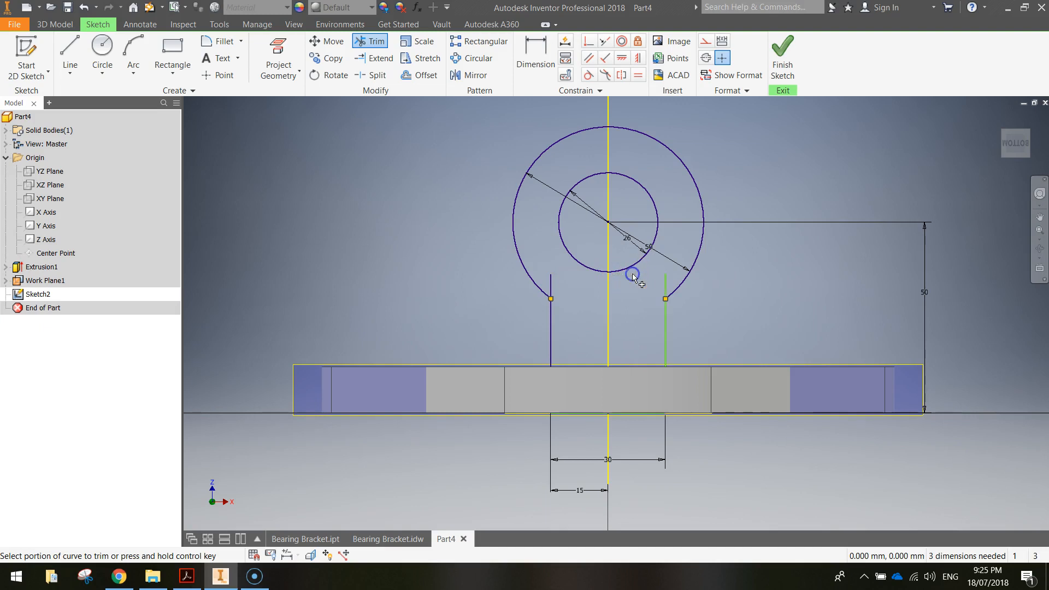
left_click(661, 282)
left_click(551, 285)
key("Escape")
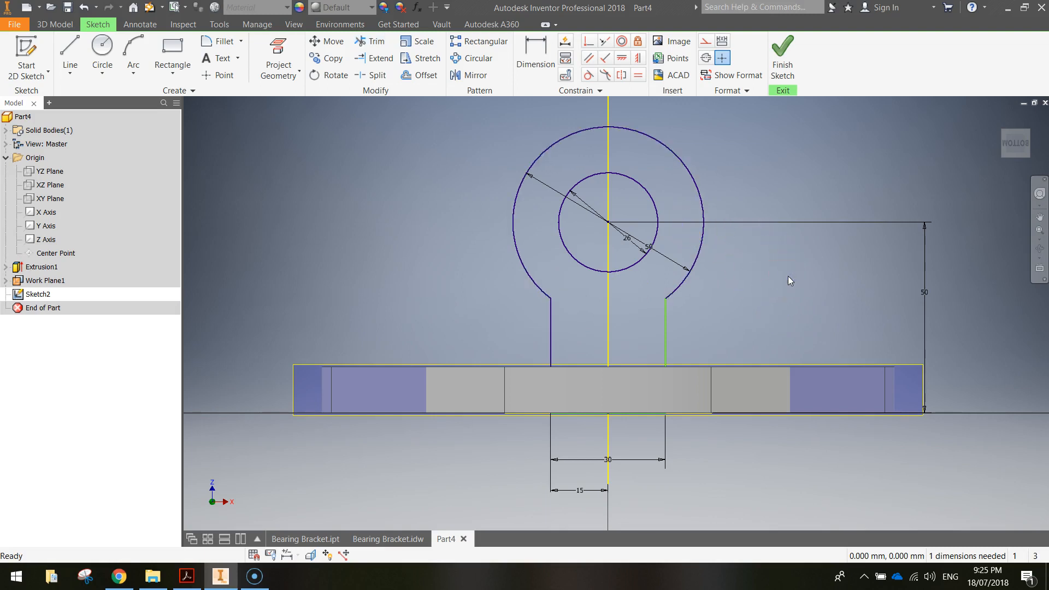
- Finish the sketch and extrude the boss profile with its support 62 mm across the plate, leaving the inner circle open
middle_click_drag(788, 272, 774, 293)
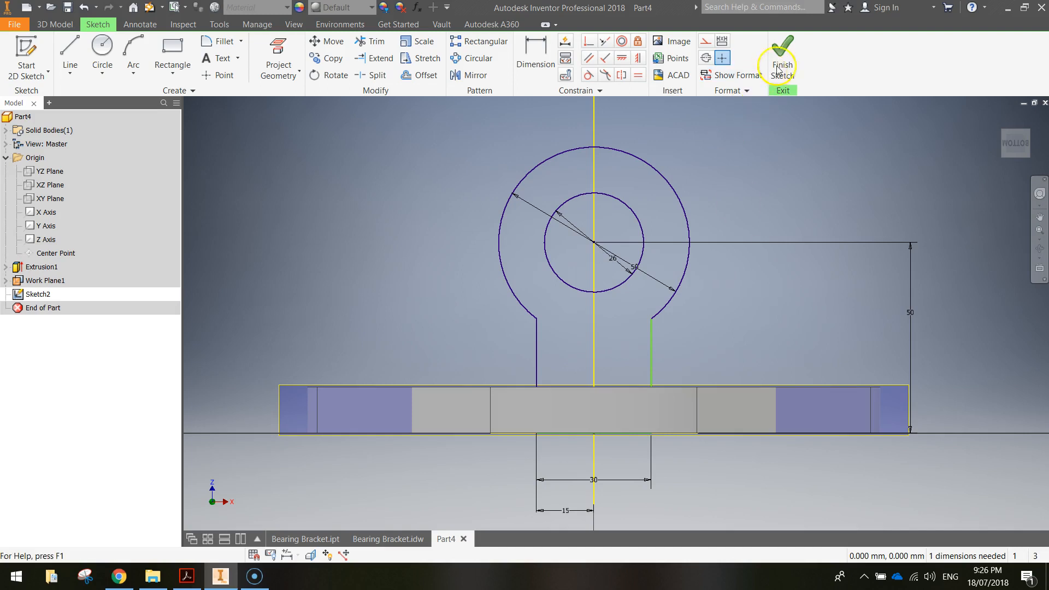
left_click(793, 60)
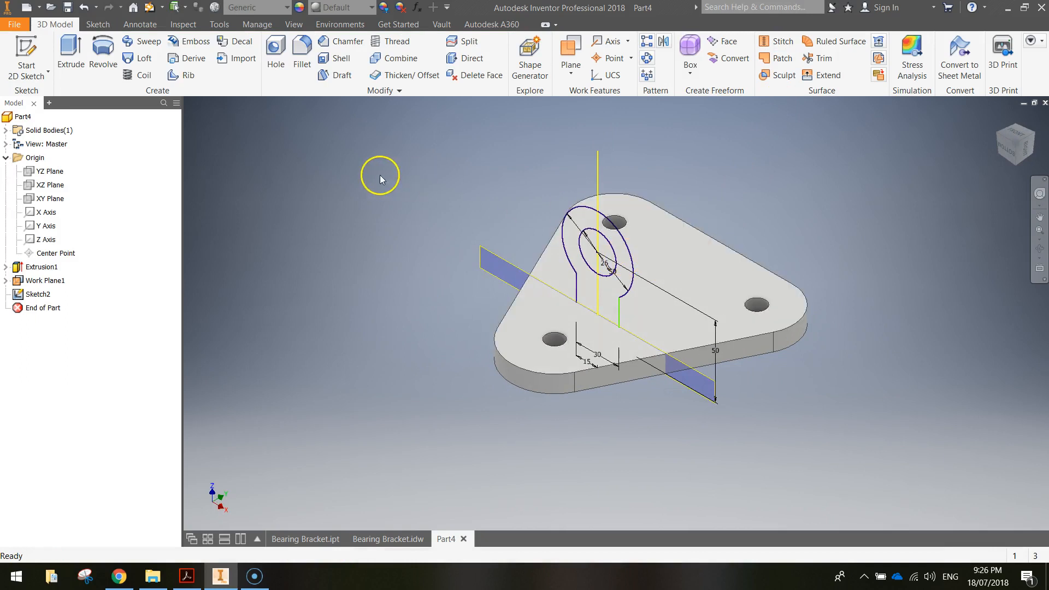
left_click(74, 48)
left_click(91, 61)
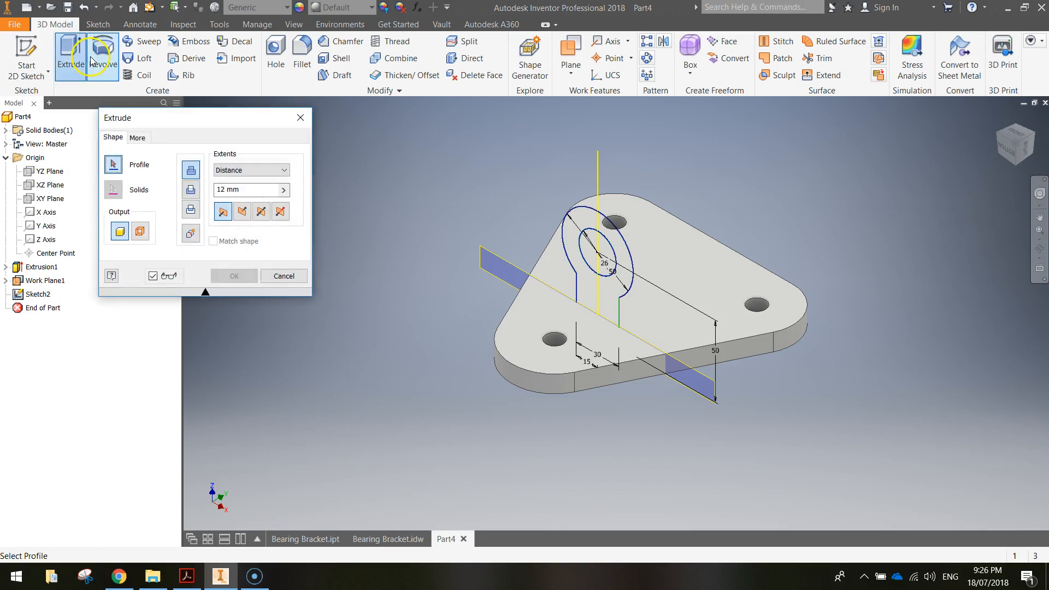
double_click(215, 189)
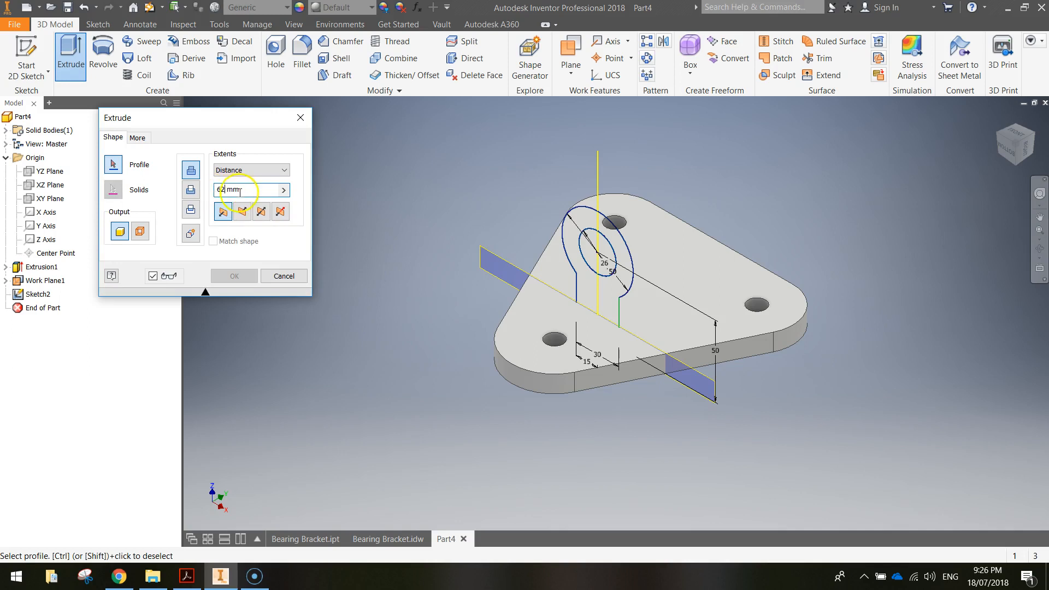
left_click(616, 289)
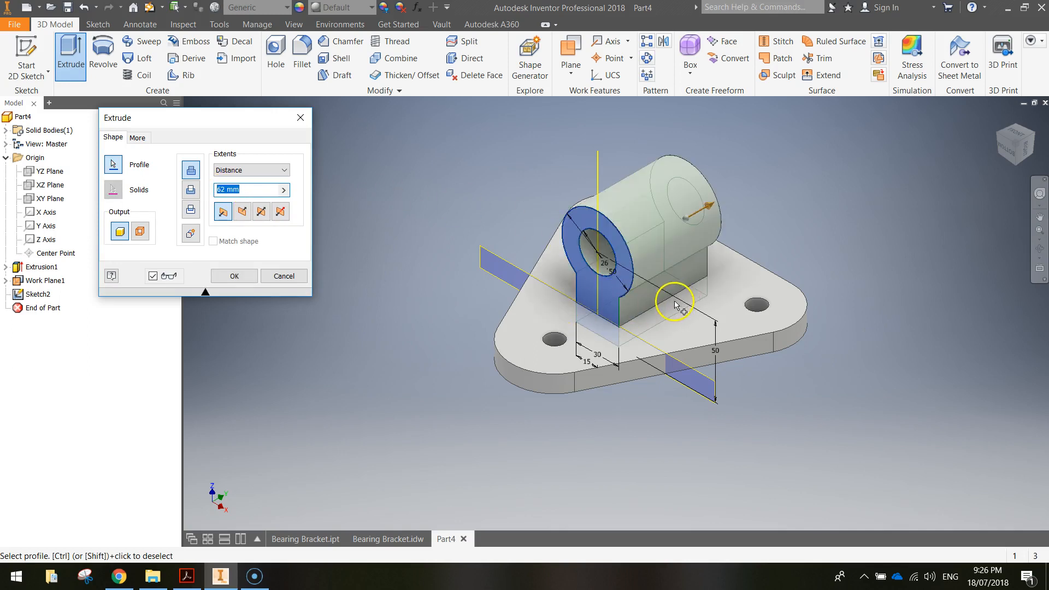
middle_click_drag(705, 337, 624, 258, "shift")
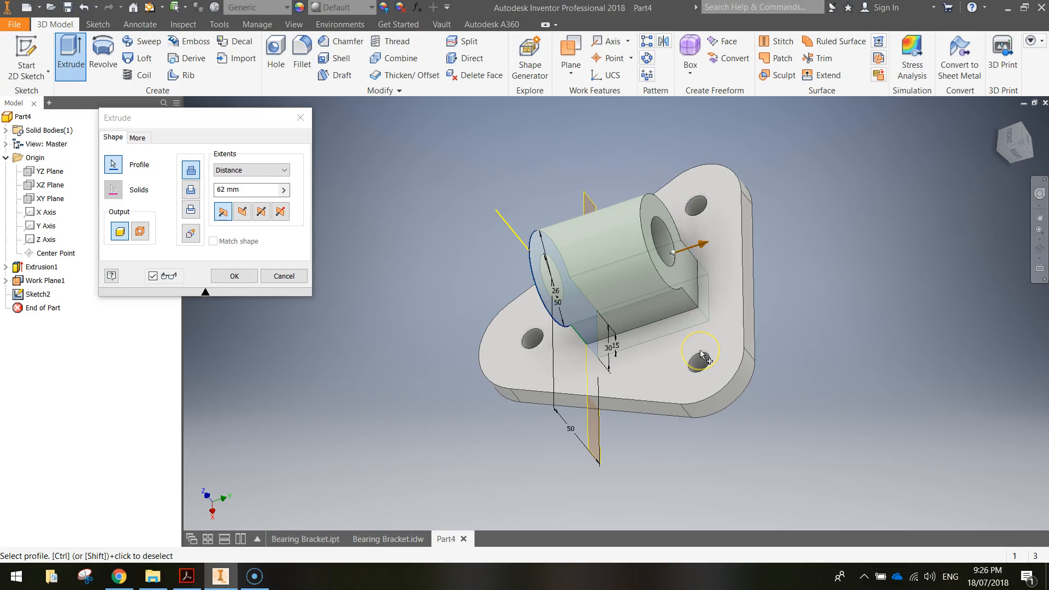
left_click(233, 276)
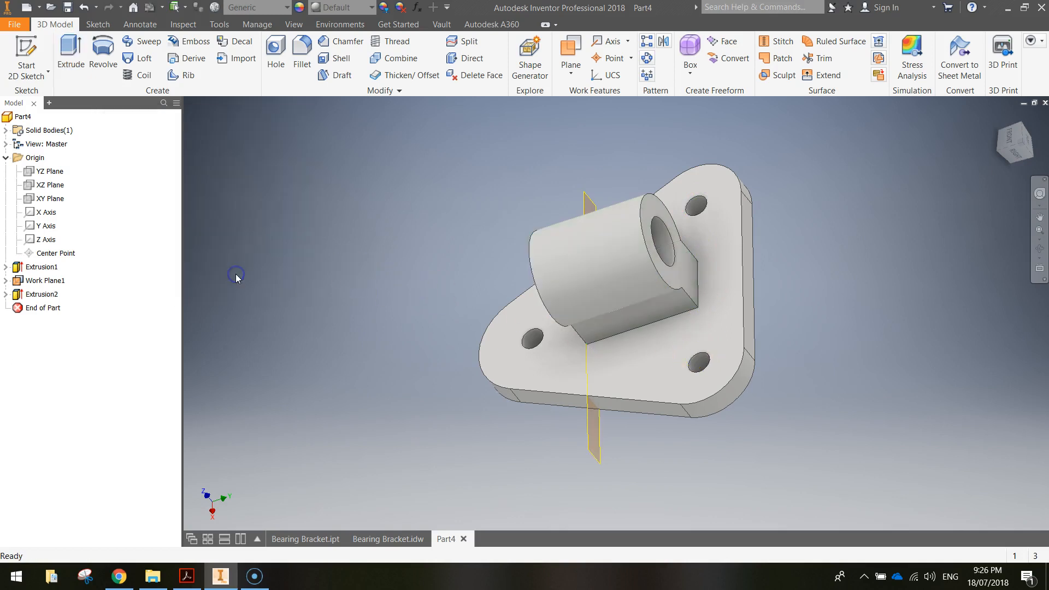
- Hide the offset work plane used for the boss sketch
middle_click_drag(527, 257, 504, 301, "shift")
left_click(503, 301)
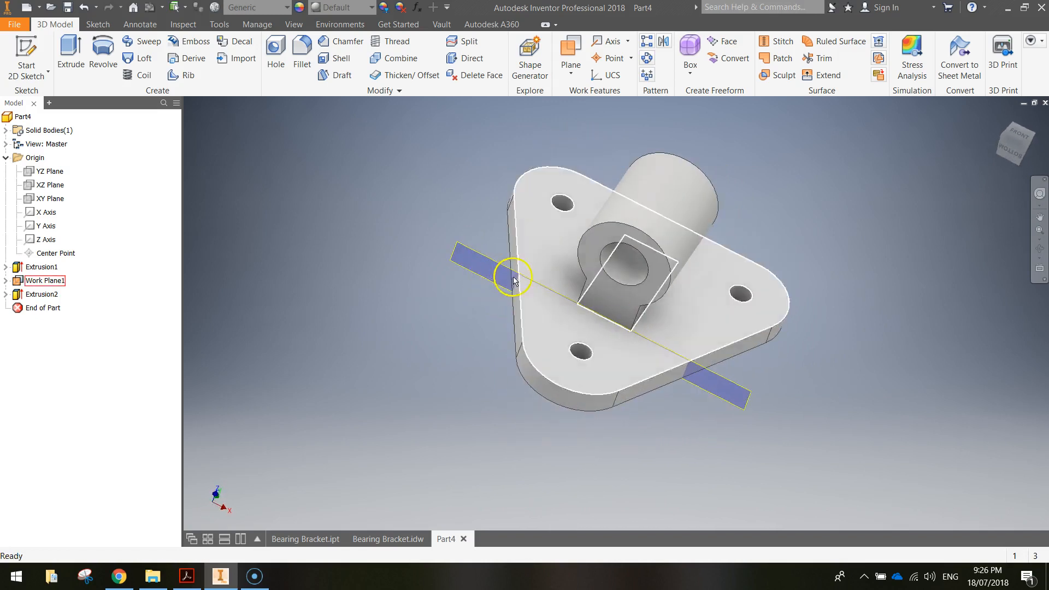
right_click(742, 393)
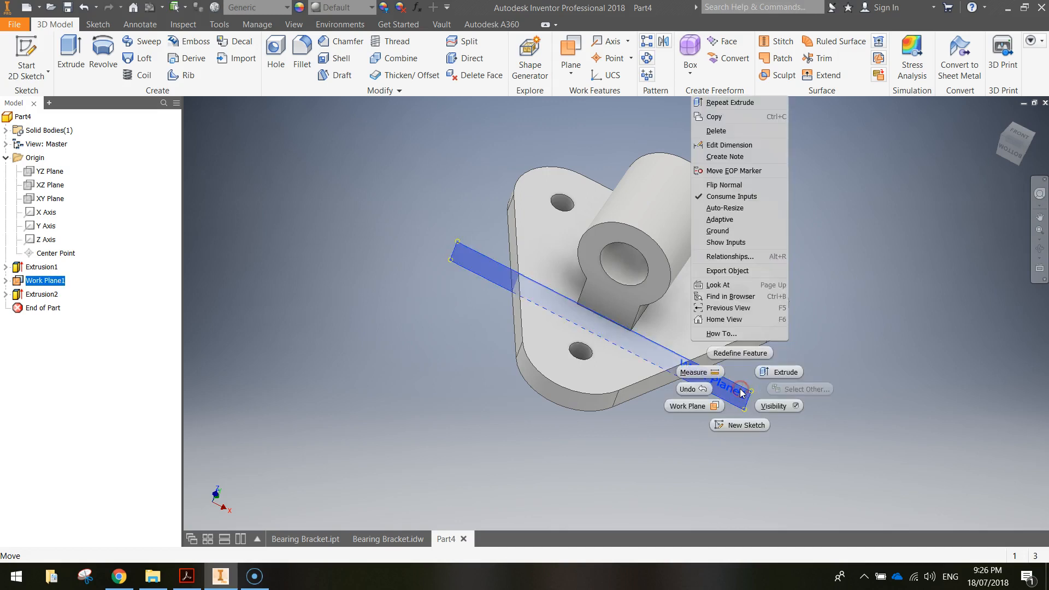
left_click(771, 407)
left_click(771, 406)
- Search the appearance library for STEEL
middle_click_drag(776, 313, 732, 346, "shift")
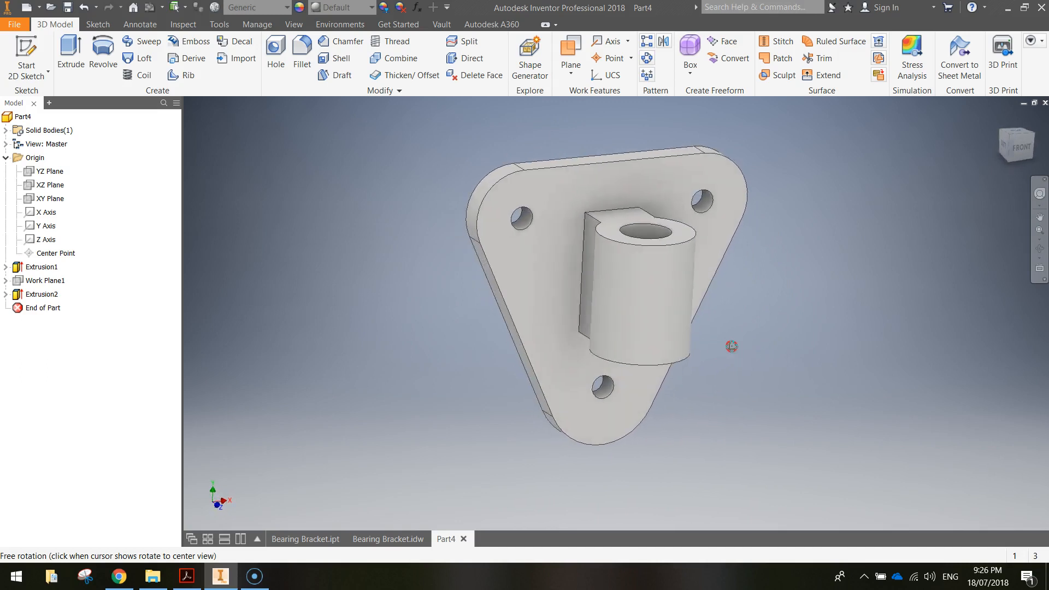
middle_click_drag(647, 305, 734, 304)
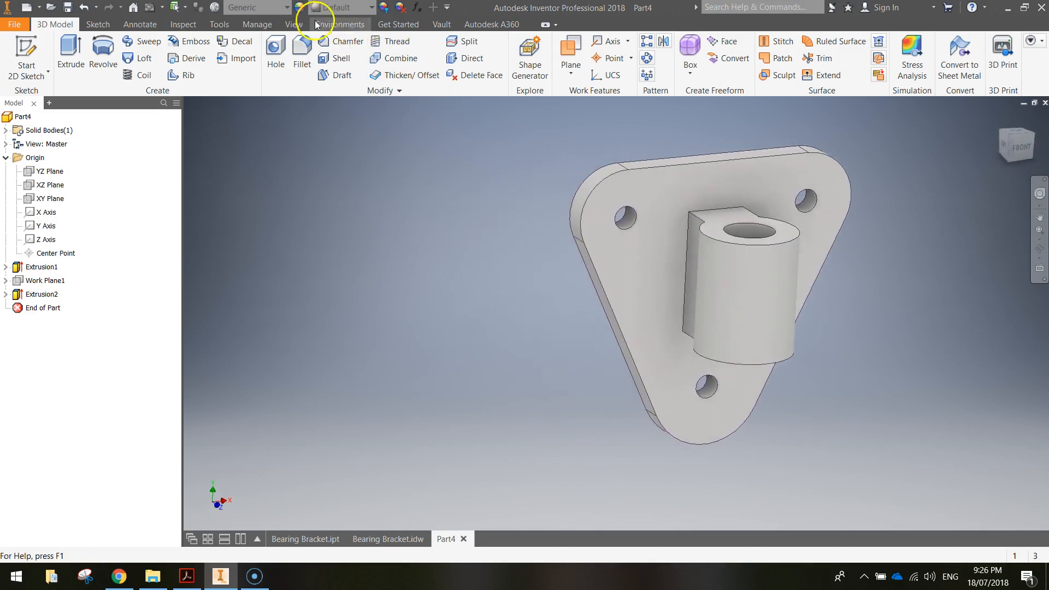
left_click(300, 7)
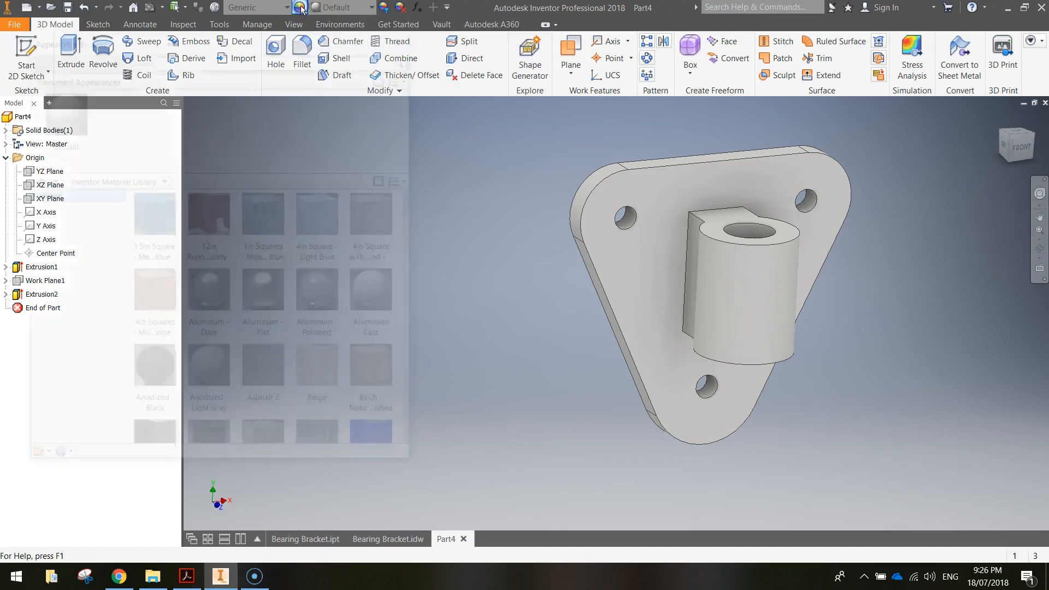
left_click(231, 53)
type("STEEL")
left_click(219, 60)
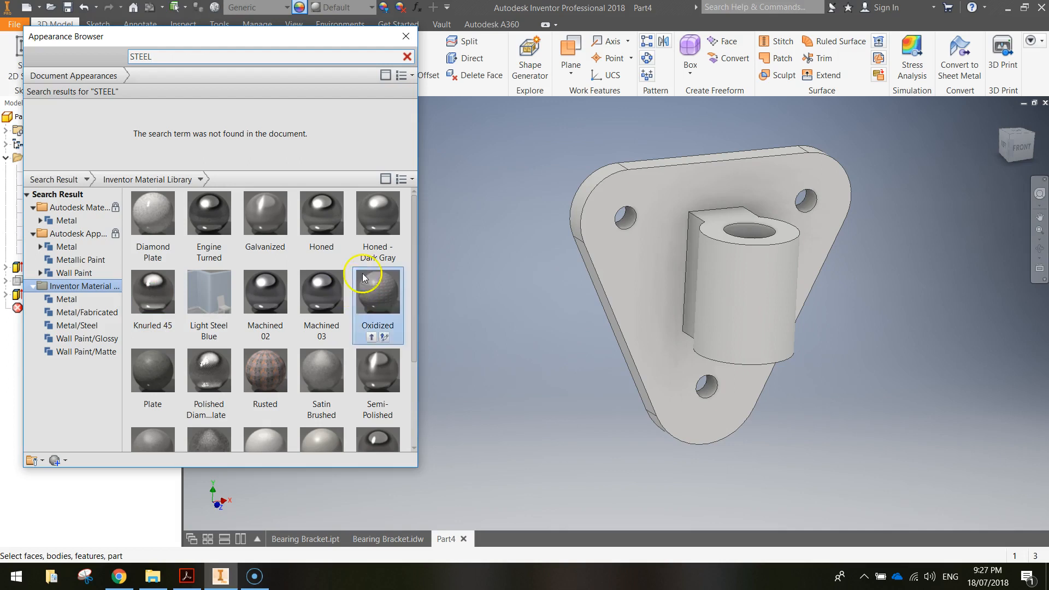
- Select the whole bracket and apply the Knurled 45 steel appearance to it from the Inventor Material Library
left_click(526, 110)
left_click_drag(527, 113, 917, 504)
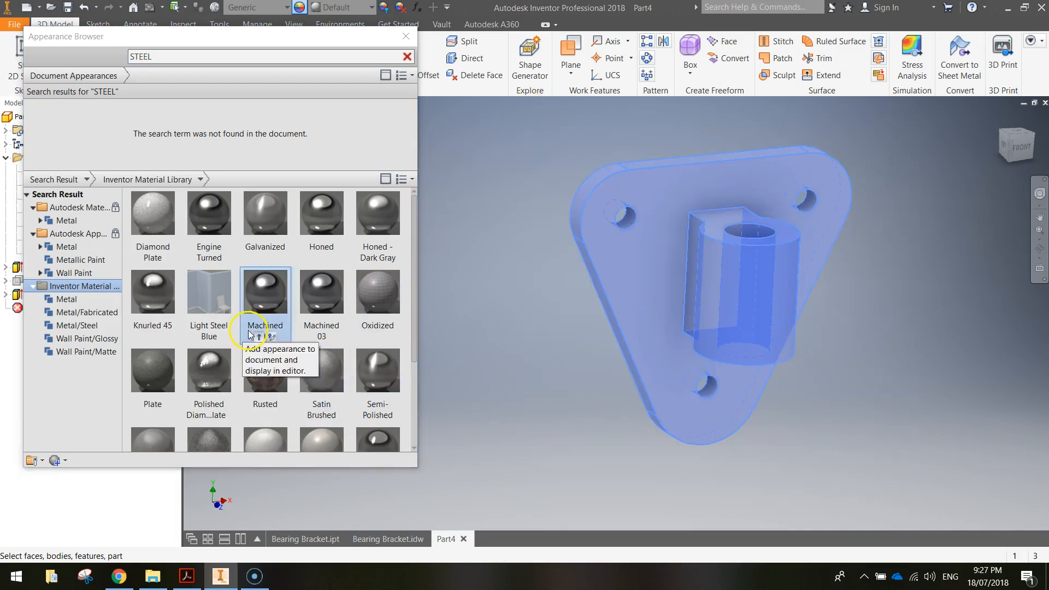
left_click(160, 298)
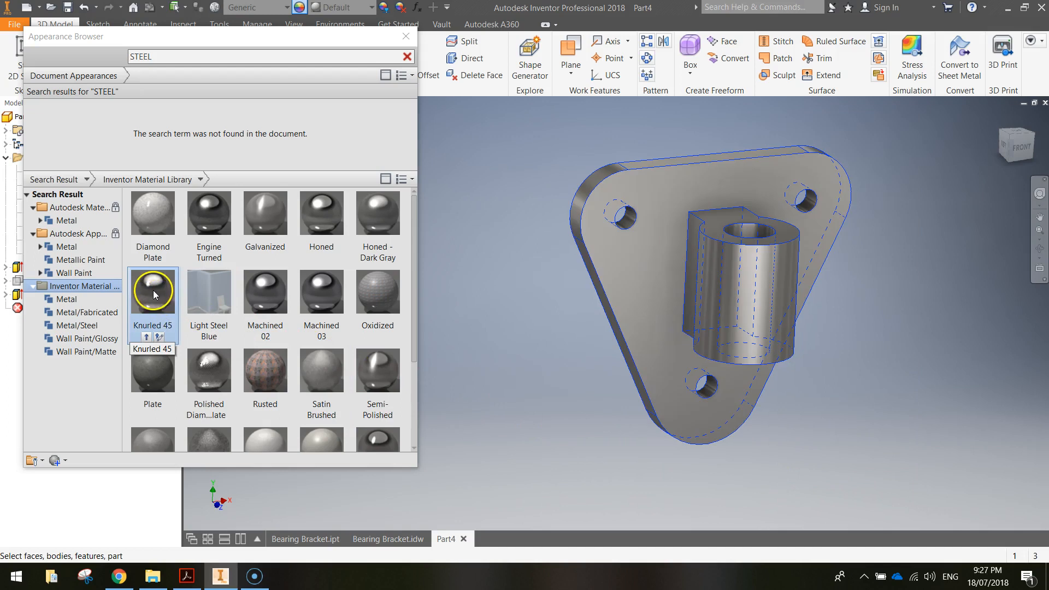
left_click(146, 337)
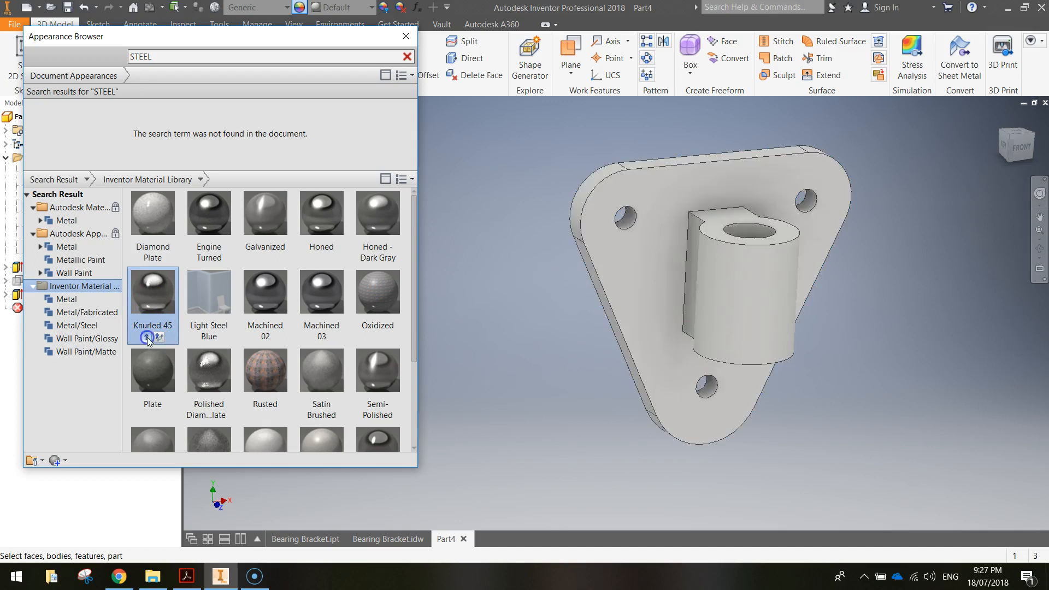
left_click(546, 170)
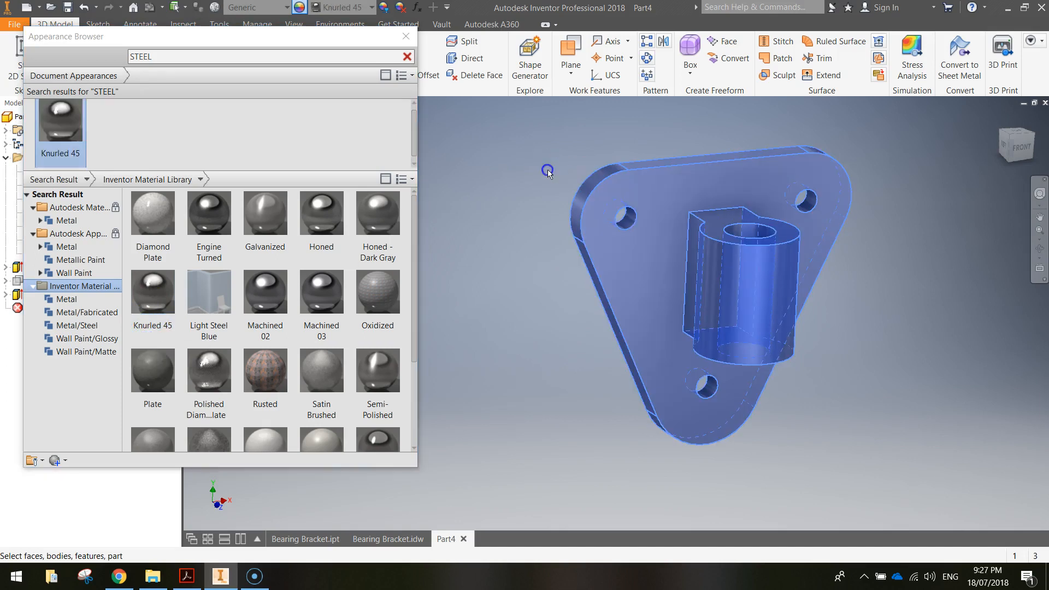
left_click(406, 36)
- Save the finished part in the 4 - Bearing Bracket folder under the new name Bearing Bracket 2
middle_click_drag(873, 215, 848, 209, "shift")
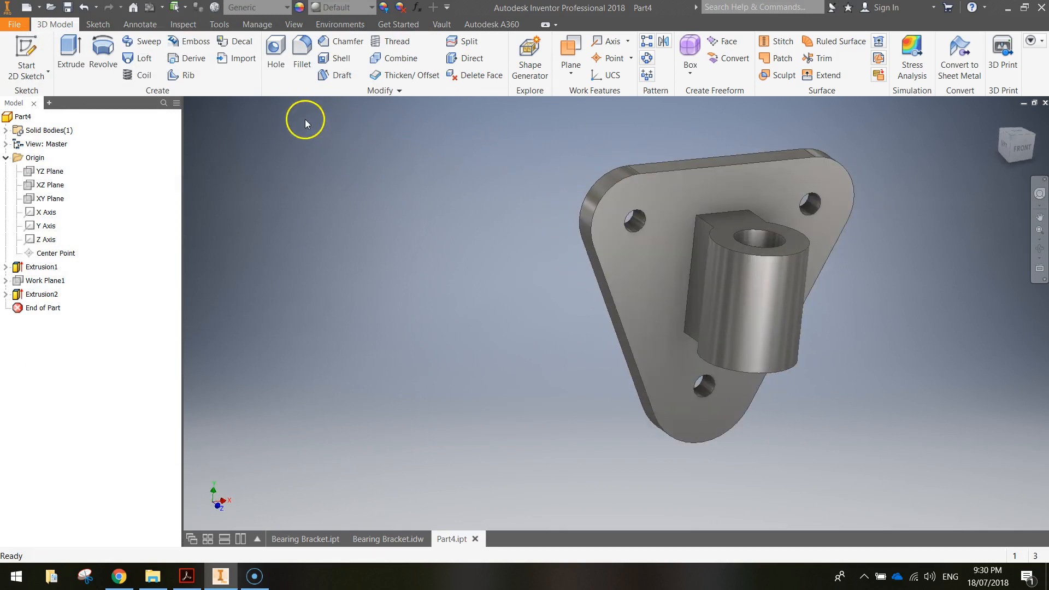
left_click(69, 9)
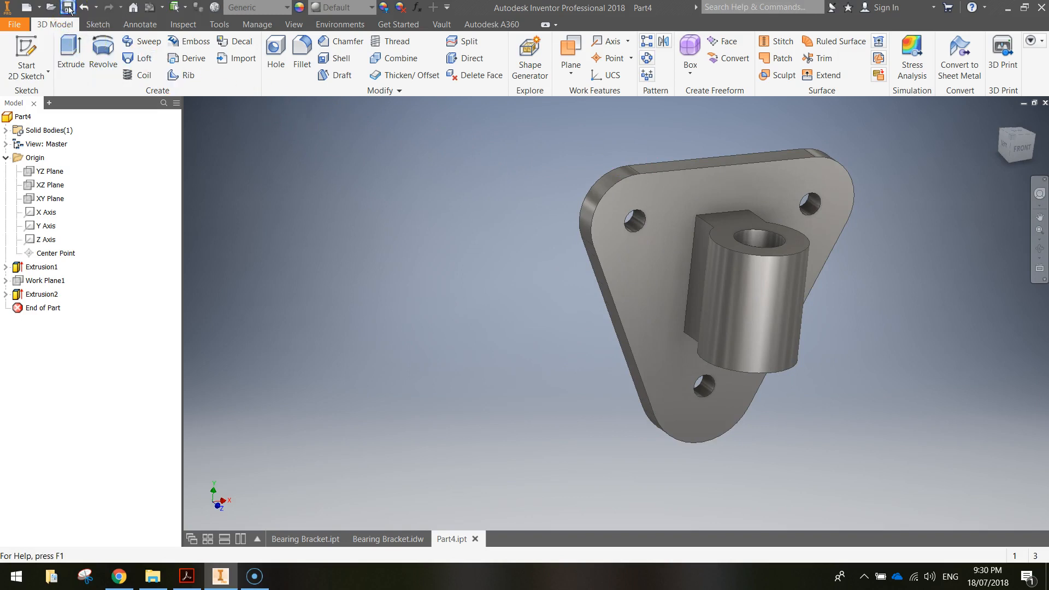
left_click(19, 26)
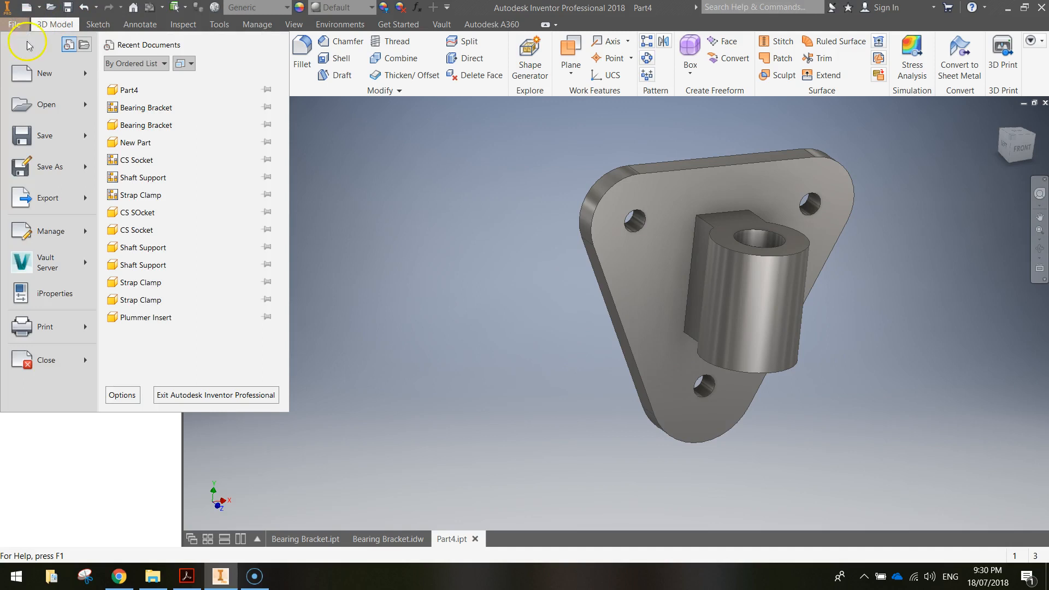
left_click(66, 167)
left_click(453, 224)
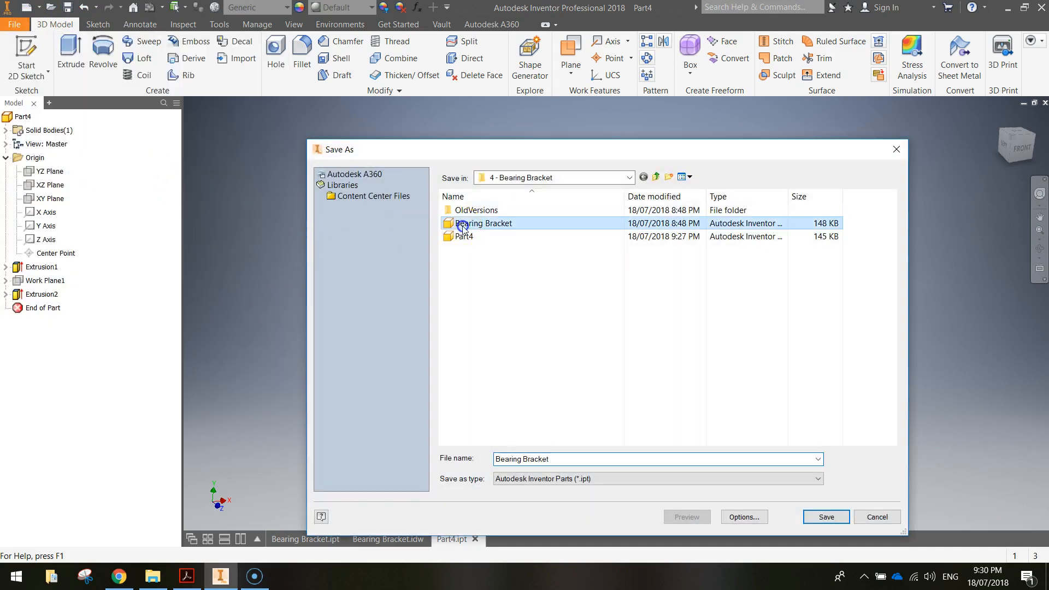
left_click(826, 517)
left_click(564, 289)
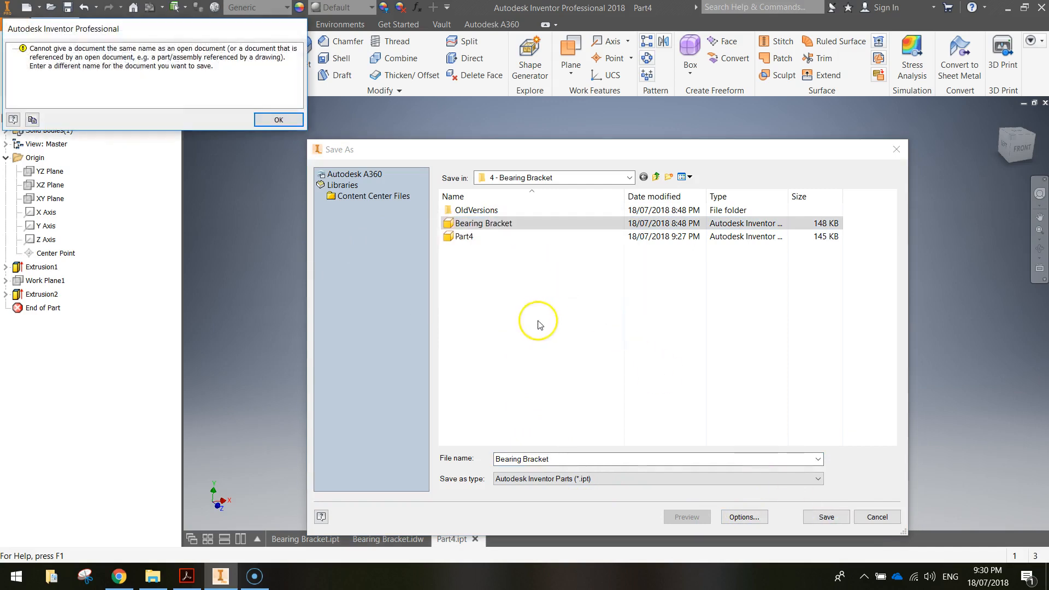
left_click(276, 117)
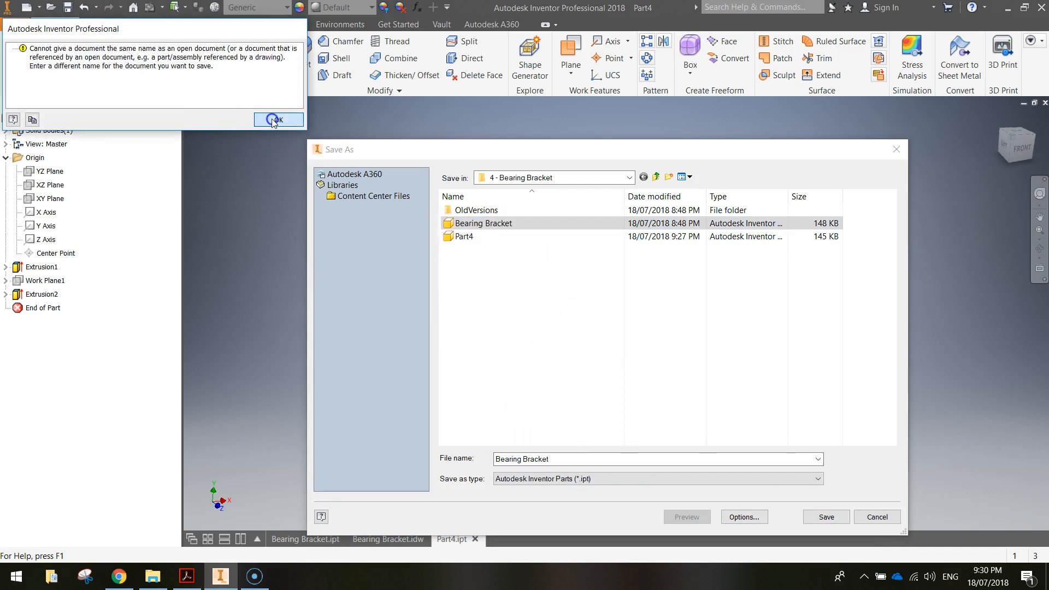
left_click(581, 460)
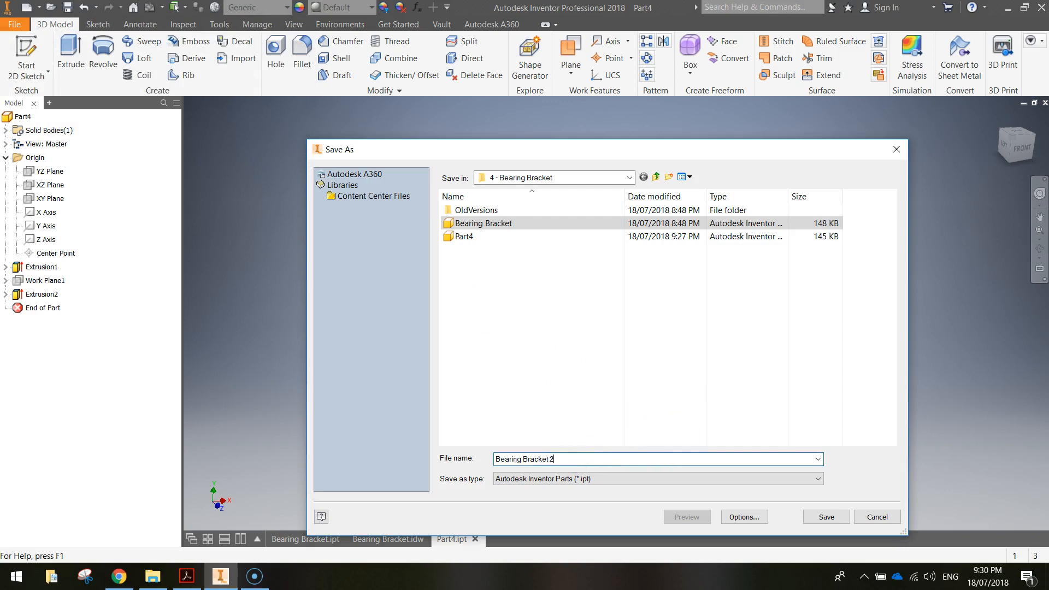
left_click(812, 518)
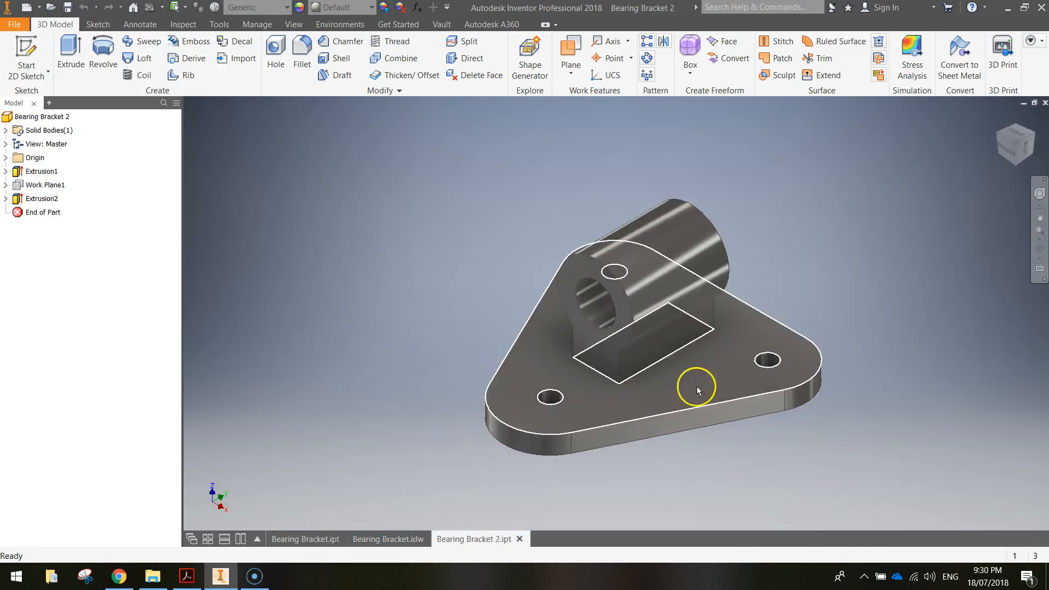
- Close the original Bearing Bracket drawing and part files, keeping only Bearing Bracket 2 open
middle_click_drag(451, 374, 484, 310)
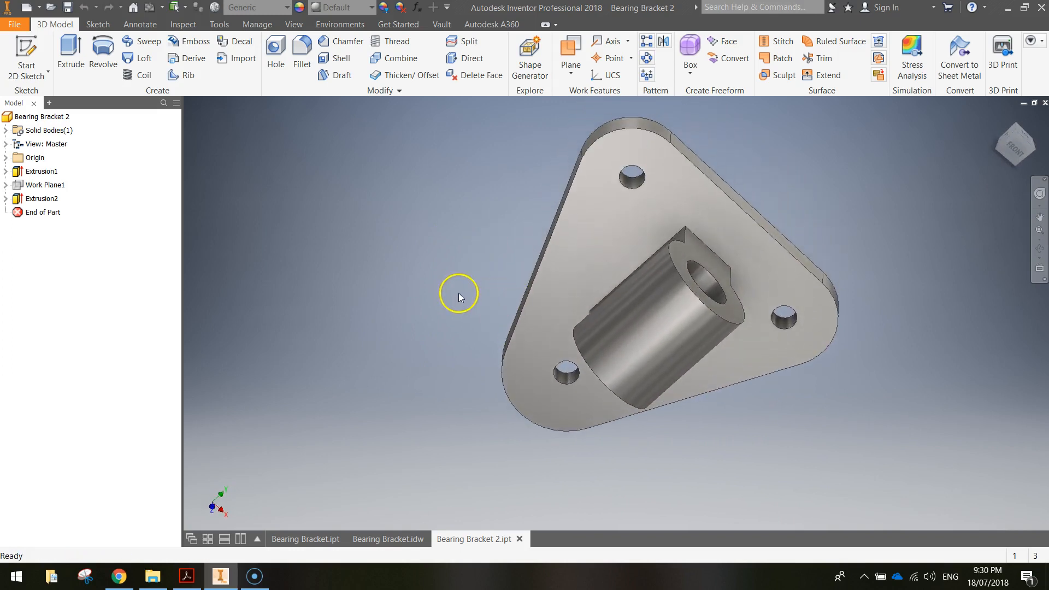
left_click(395, 537)
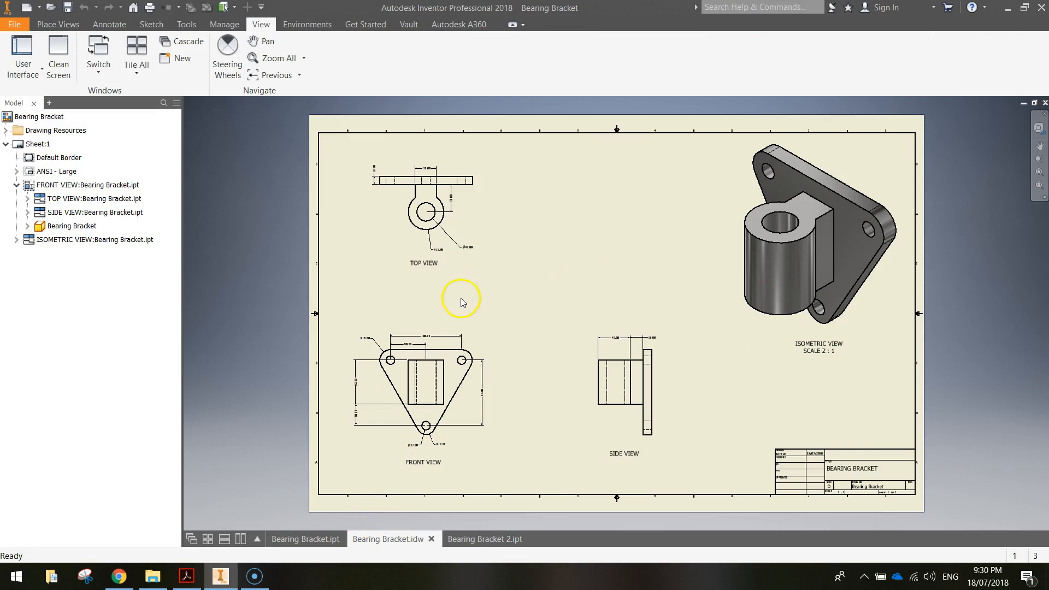
left_click(481, 314)
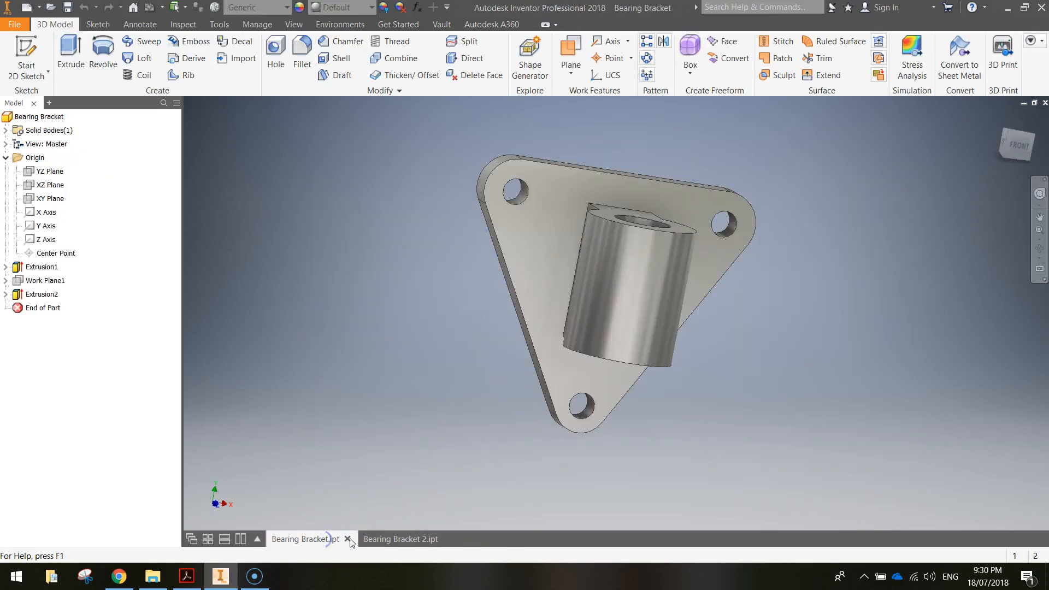
left_click(347, 539)
middle_click_drag(812, 249, 881, 250, "shift")
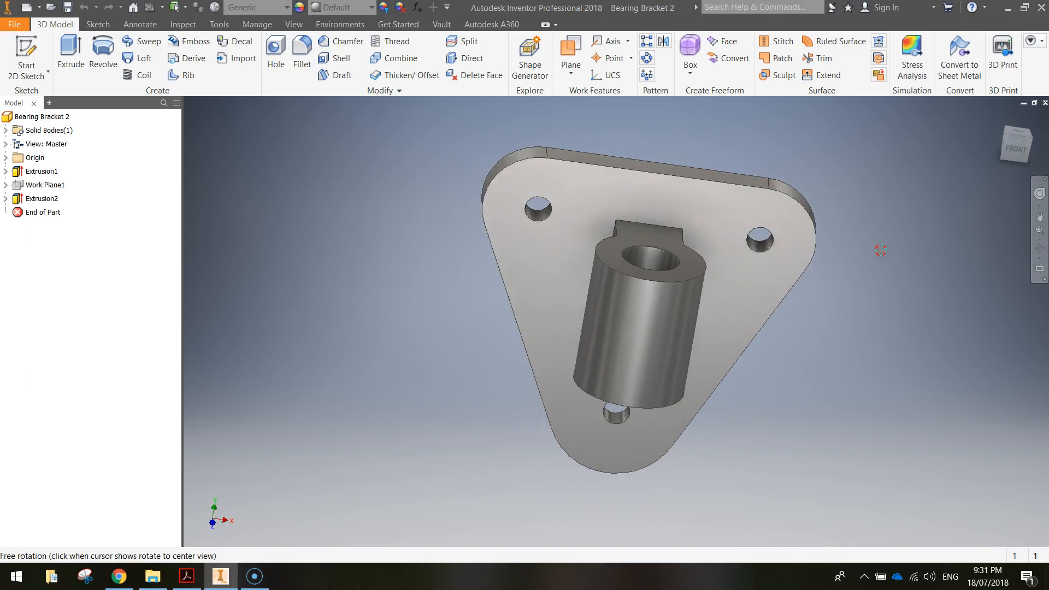
- Create a new drawing from the metric ANSI (mm).idw template
left_click(24, 26)
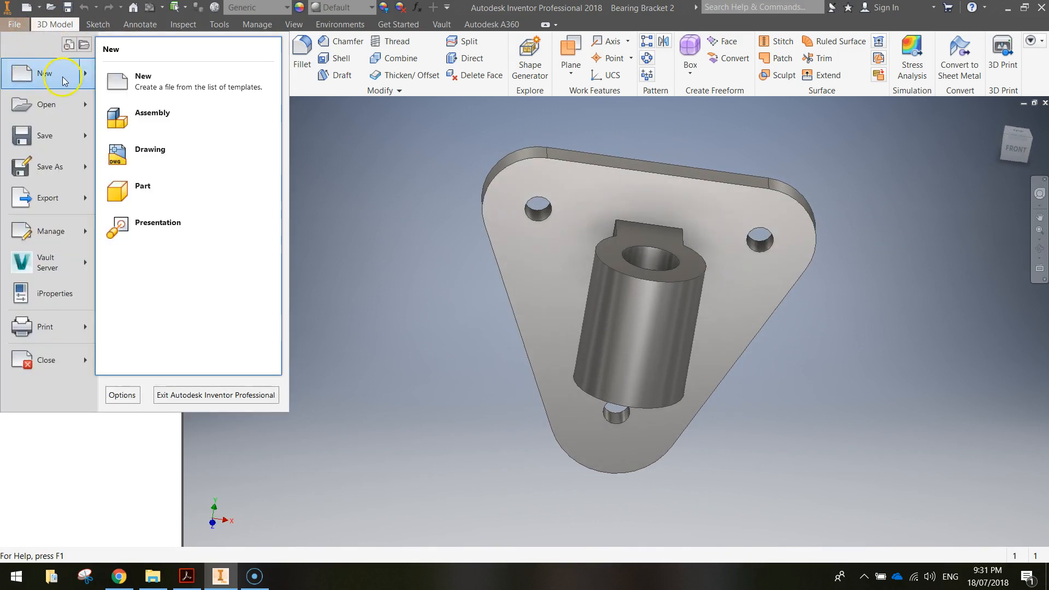
left_click(63, 80)
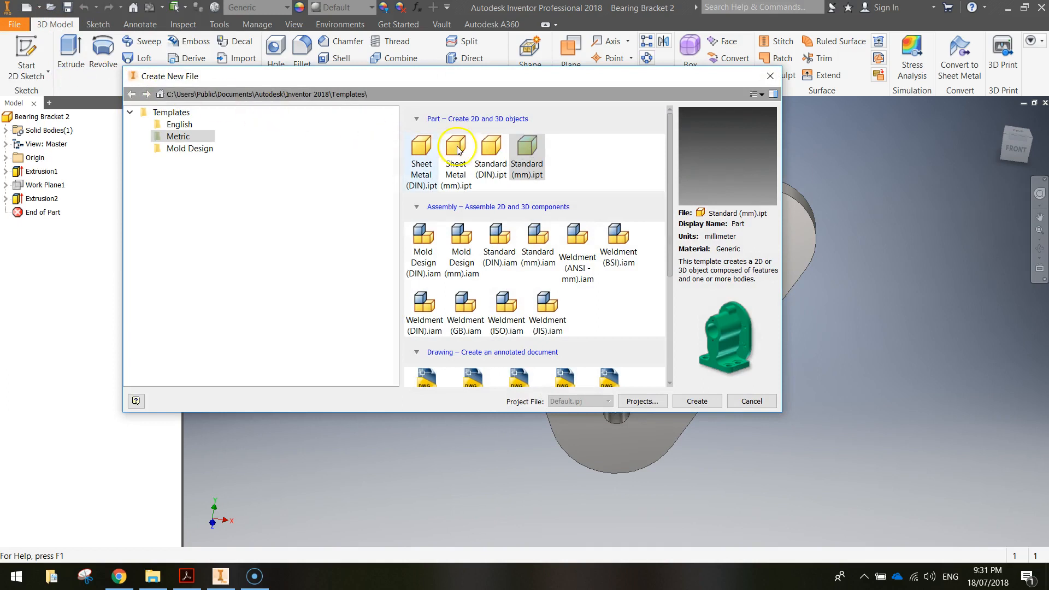
scroll(670, 161, "down", 3)
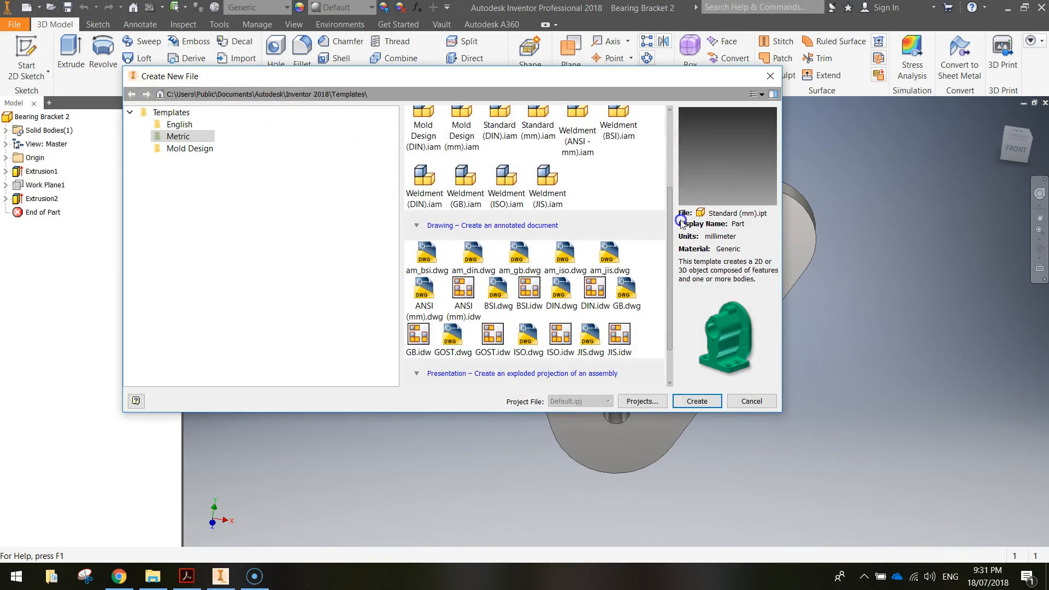
left_click(170, 137)
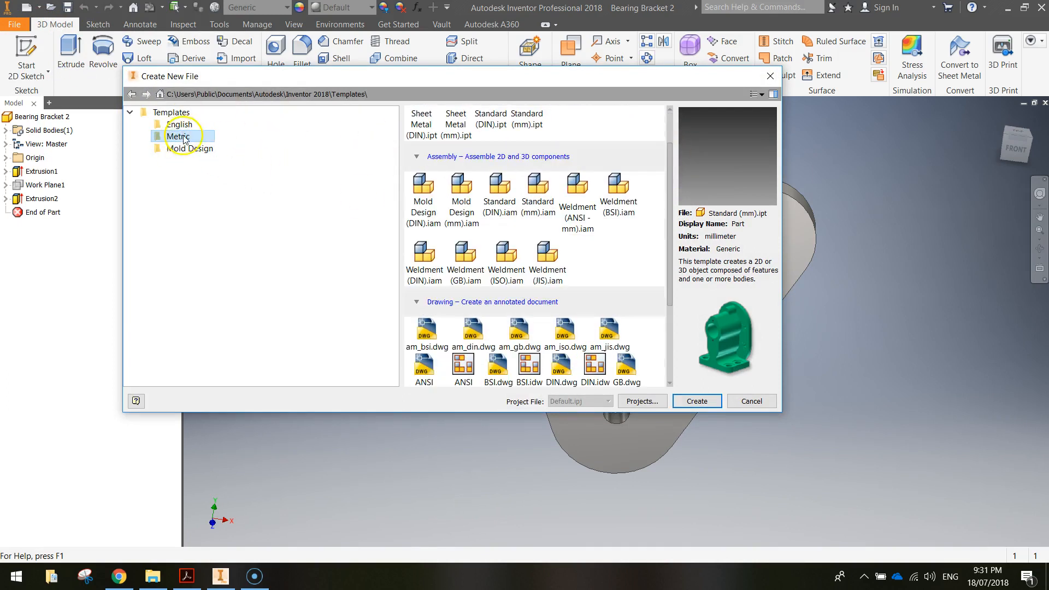
scroll(671, 164, "down", 2)
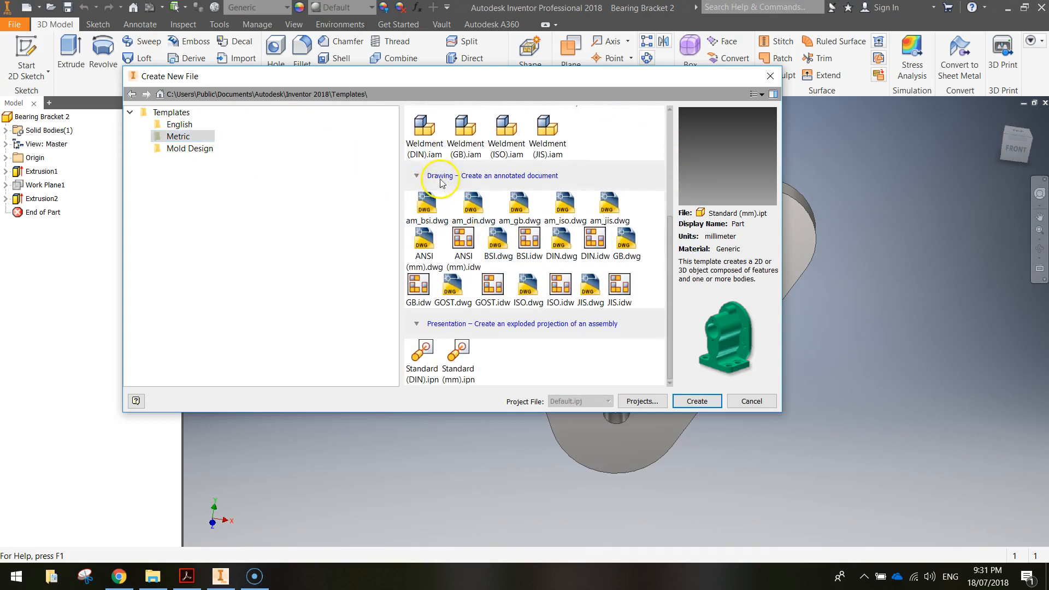
left_click(462, 239)
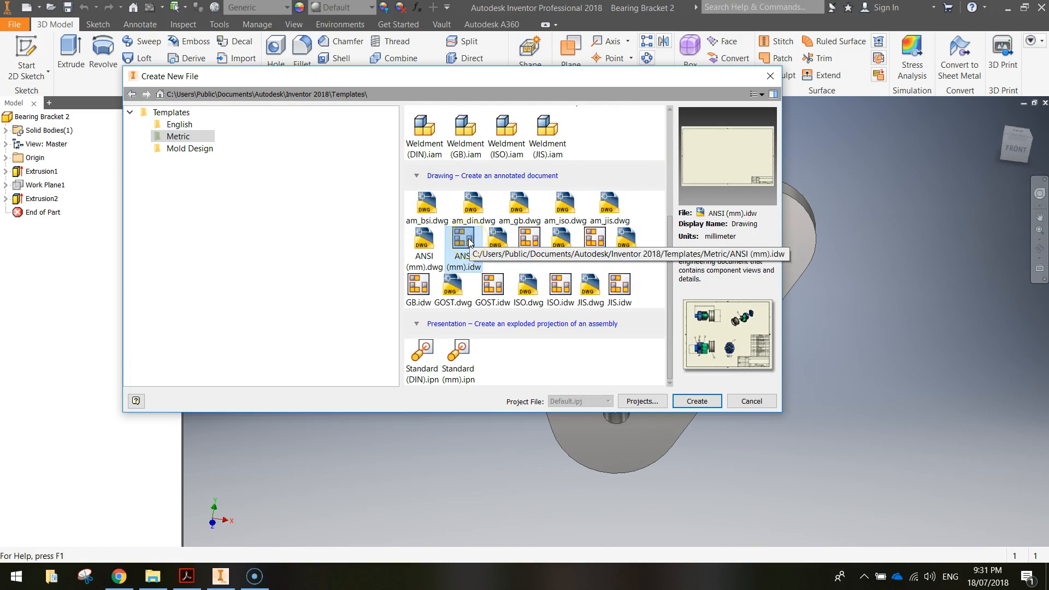
left_click(709, 399)
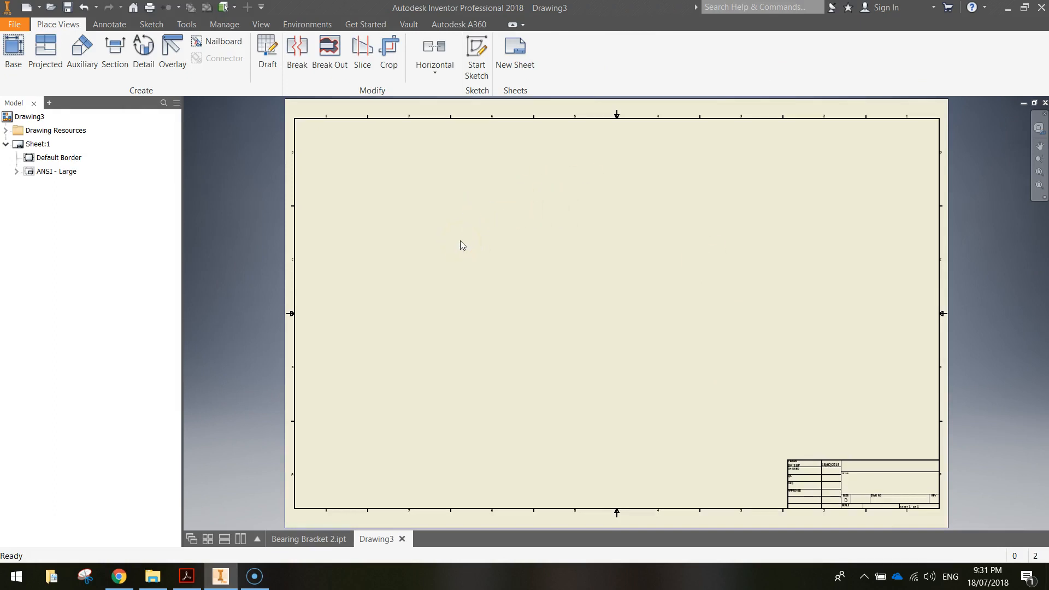
- Place a 1:1 front base view of Bearing Bracket 2 with projected top, side and isometric views
left_click(15, 51)
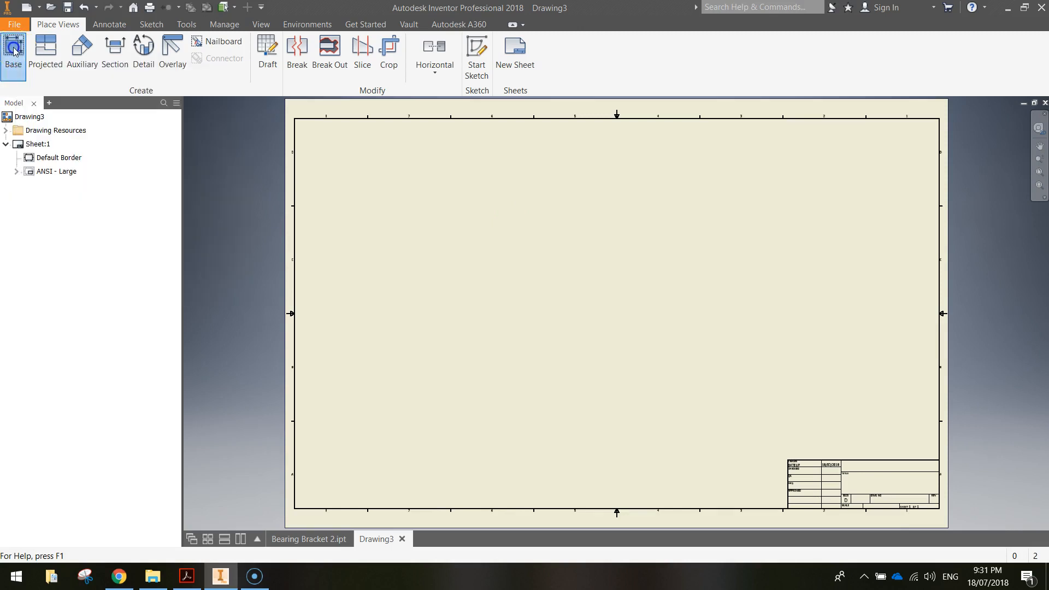
left_click(15, 50)
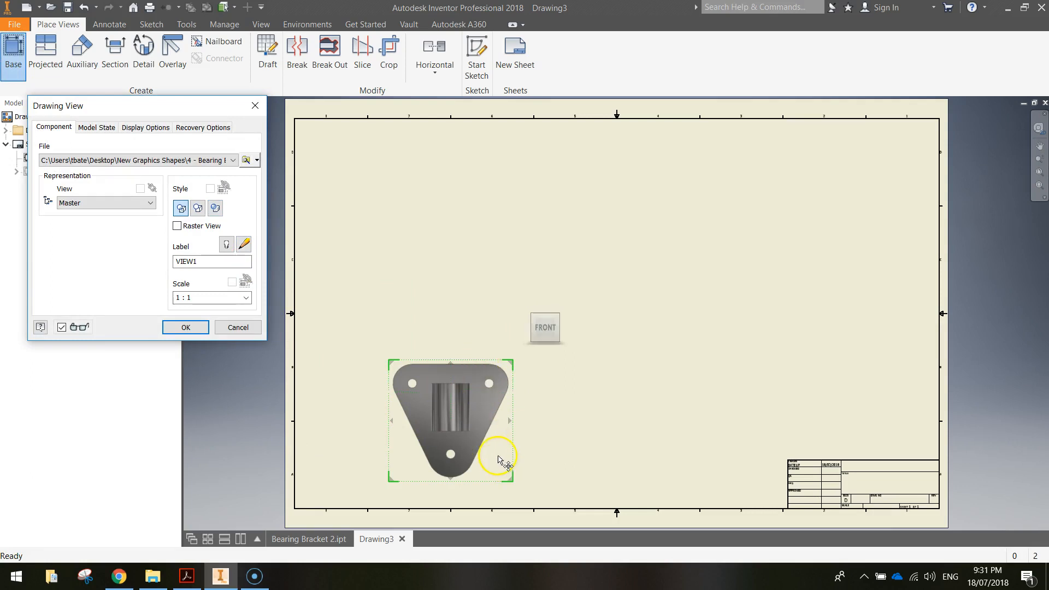
left_click(464, 236)
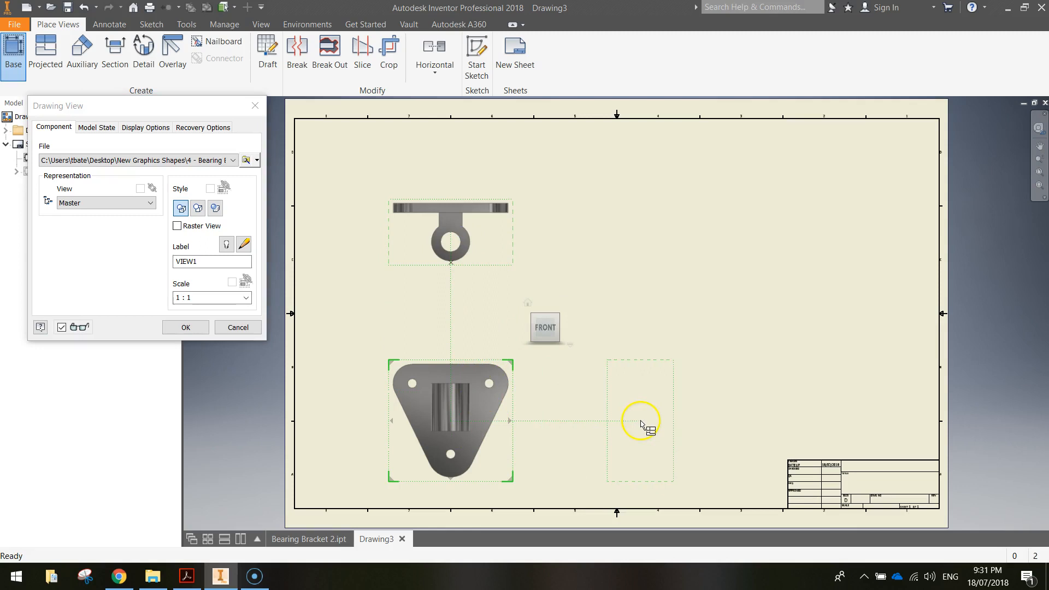
left_click(640, 425)
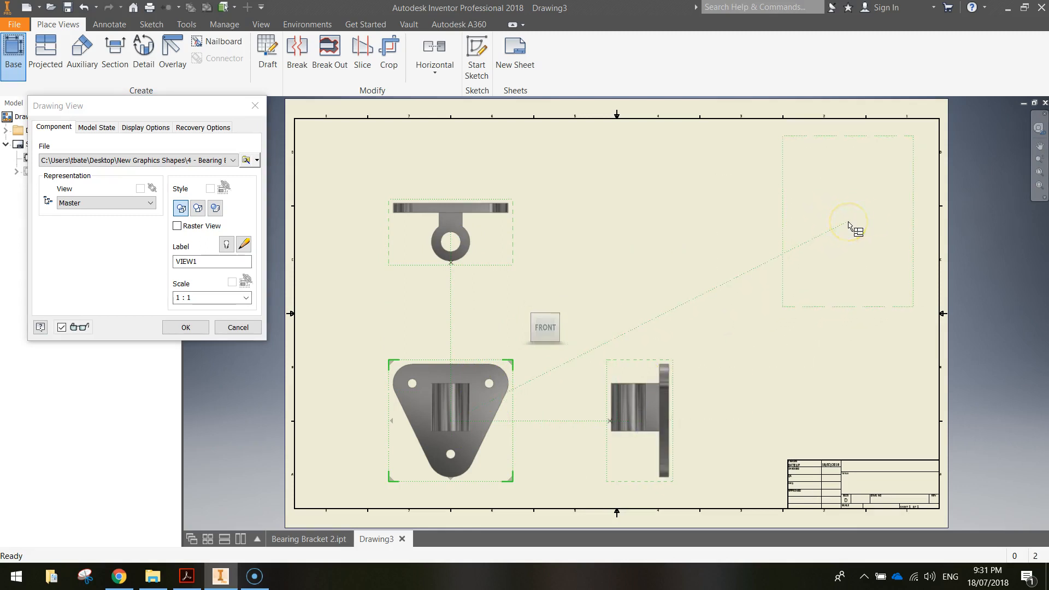
left_click(849, 224)
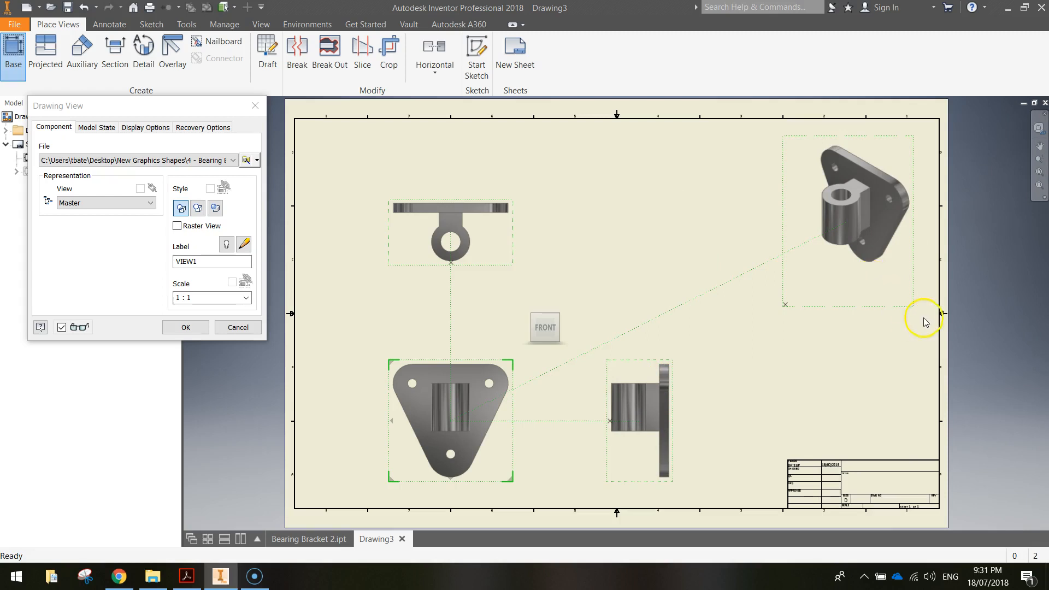
left_click(205, 328)
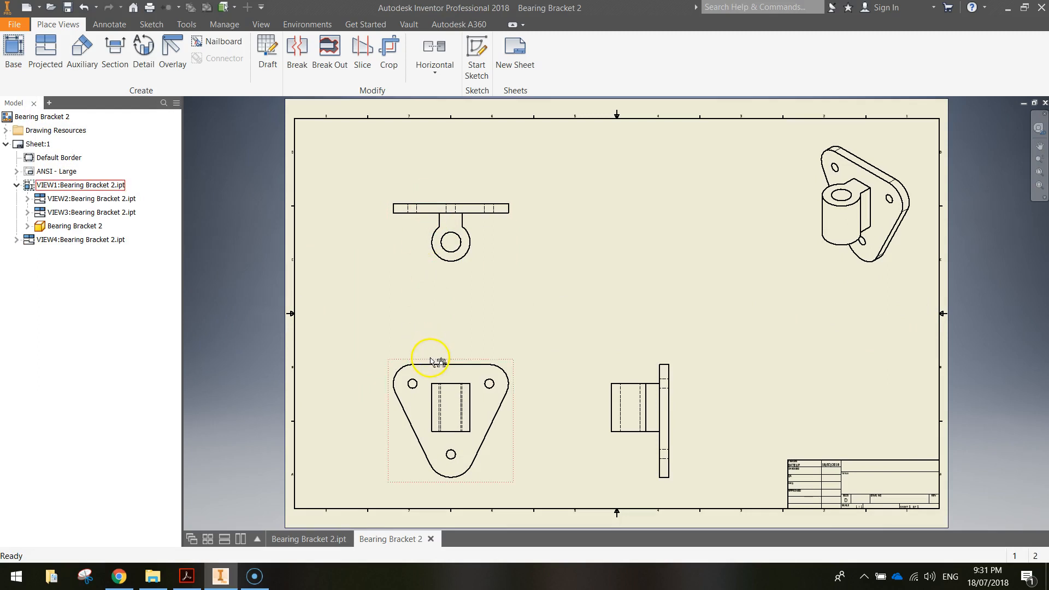
- Move the front view, with the top view aligned above it, closer to the left border of the sheet
scroll(415, 362, "down", 3)
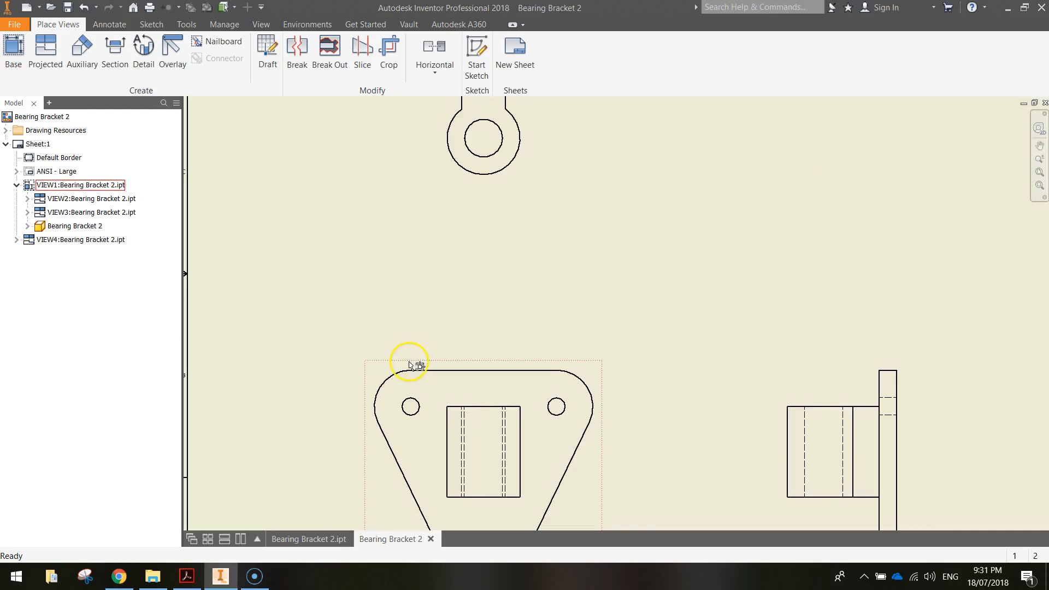
left_click_drag(413, 365, 343, 331)
scroll(345, 332, "up", 3)
middle_click_drag(412, 335, 417, 347)
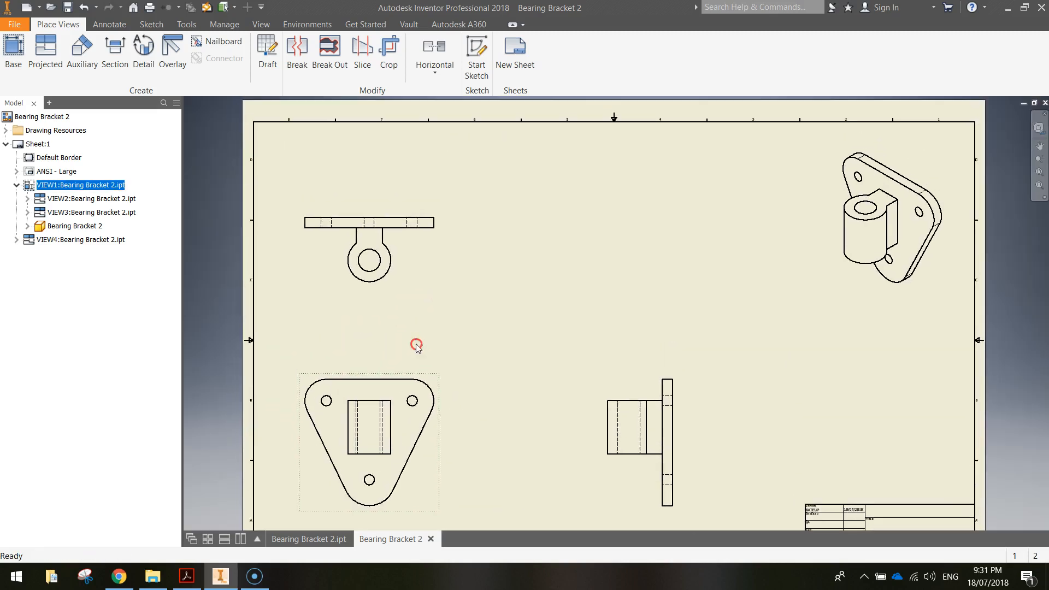
- Adjust the sheet layout by shifting the front view slightly right, the top view up, and the side view closer to the front view
left_click_drag(402, 380, 412, 379)
left_click_drag(413, 290, 422, 277)
left_click(613, 376)
left_click_drag(613, 375, 576, 376)
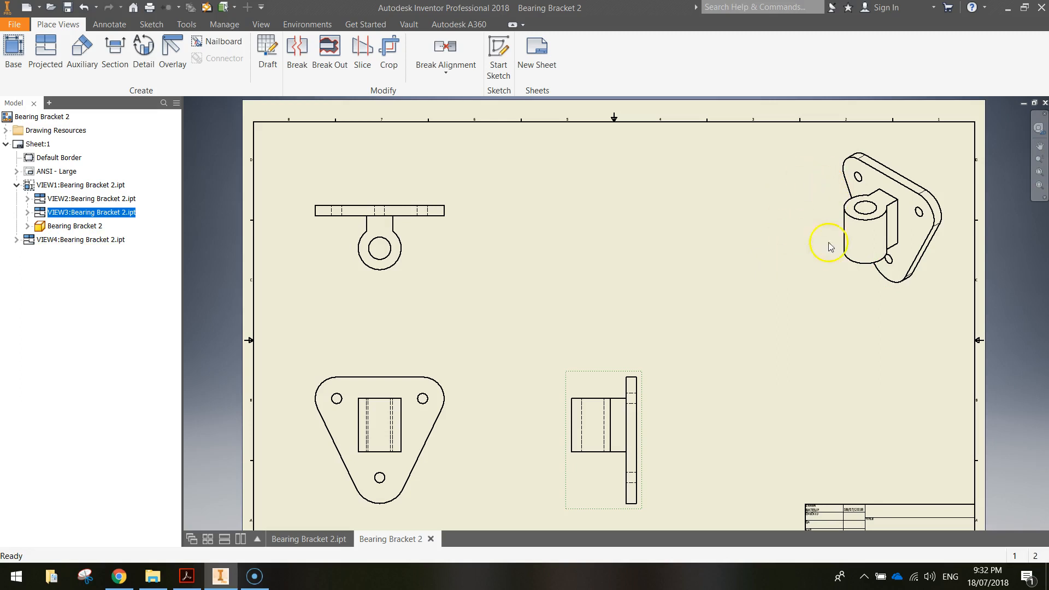
- Set the isometric view's scale to 2:1 and show its label as ISOMETRIC VIEW
left_click(839, 178)
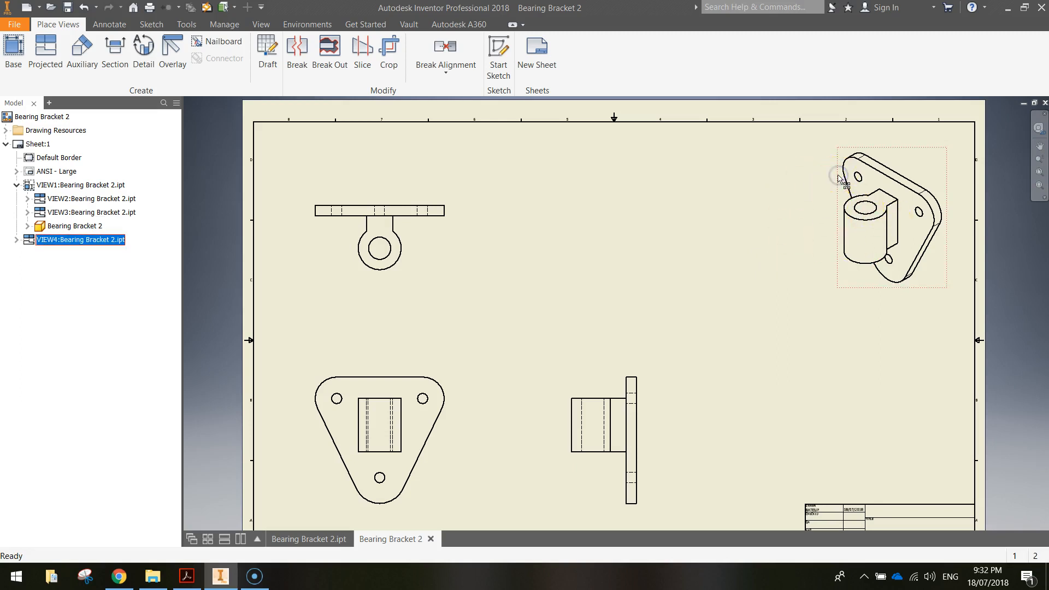
double_click(894, 151)
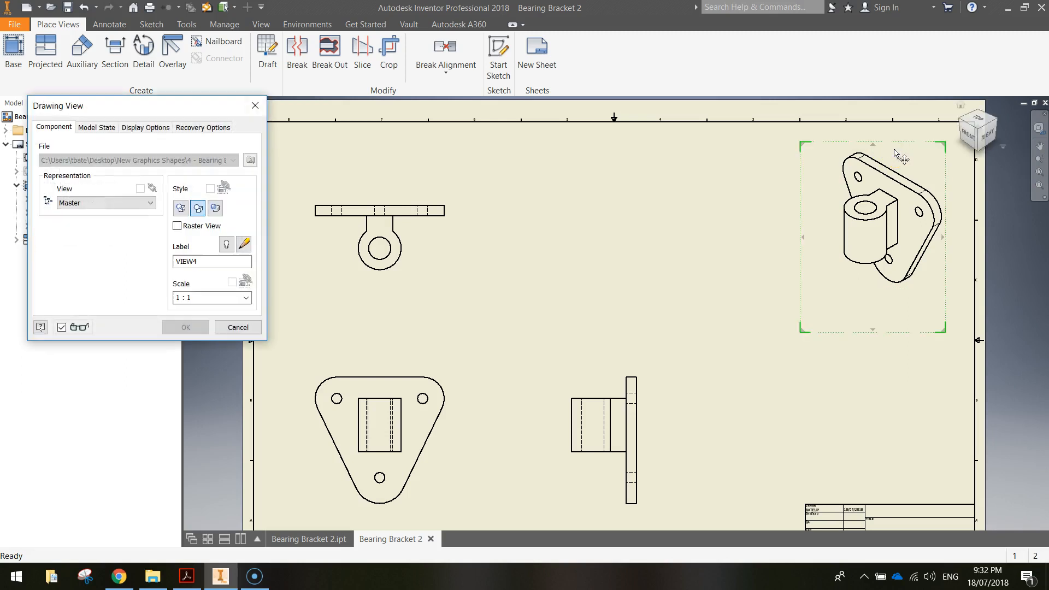
left_click(246, 297)
left_click(208, 335)
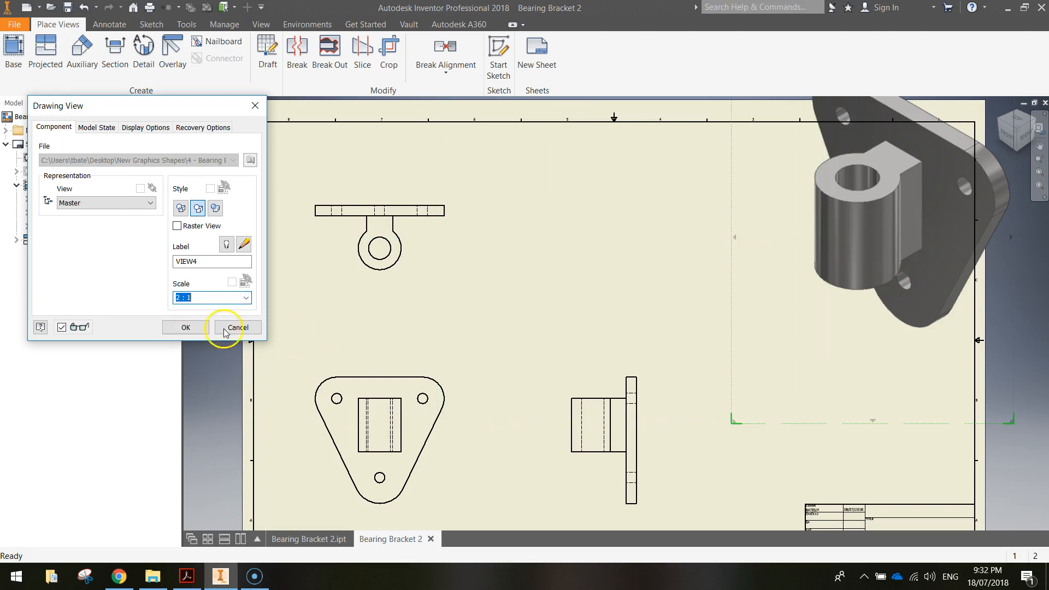
left_click_drag(203, 262, 137, 264)
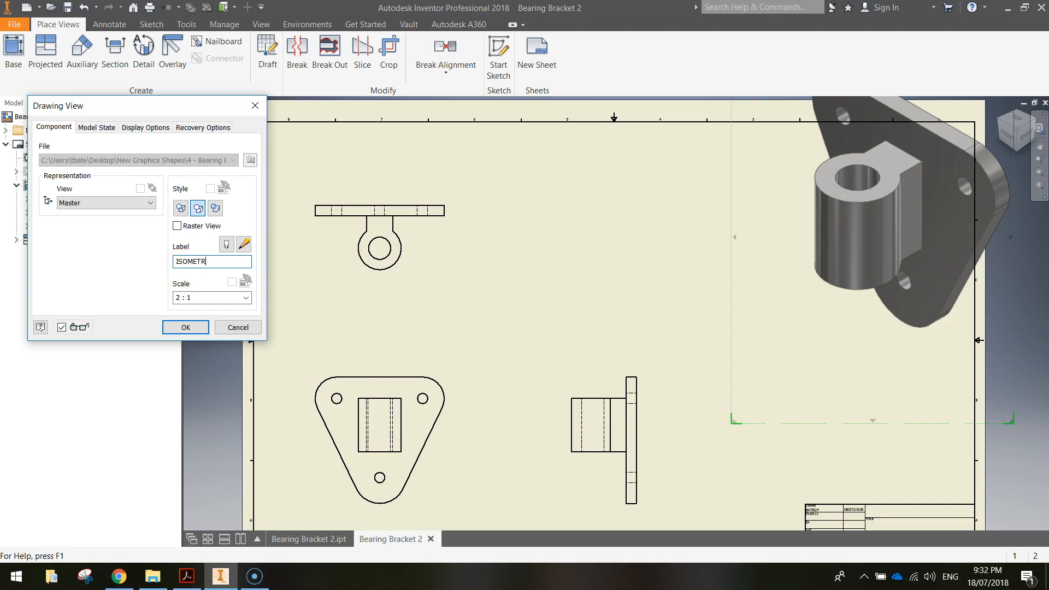
left_click(225, 246)
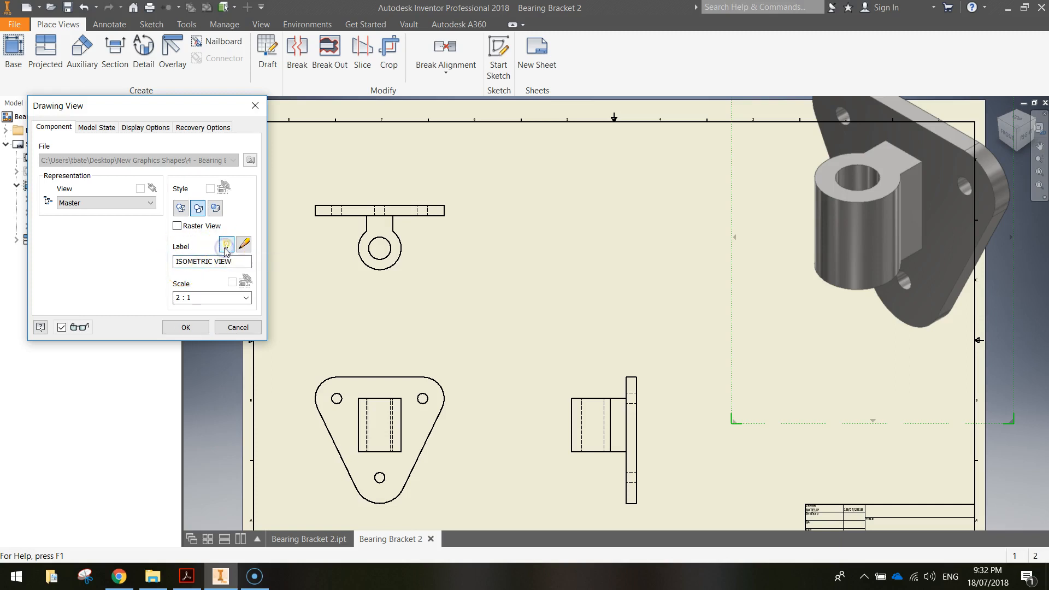
- Set the isometric view's label text height to 6.10 mm and apply the shaded style to the view
left_click(243, 245)
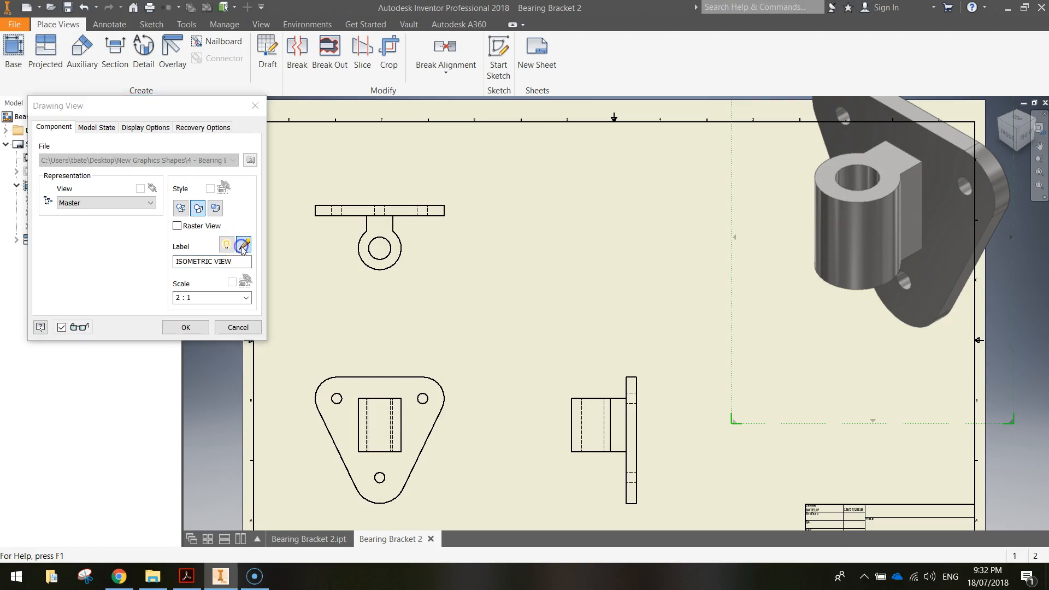
left_click_drag(714, 211, 732, 243)
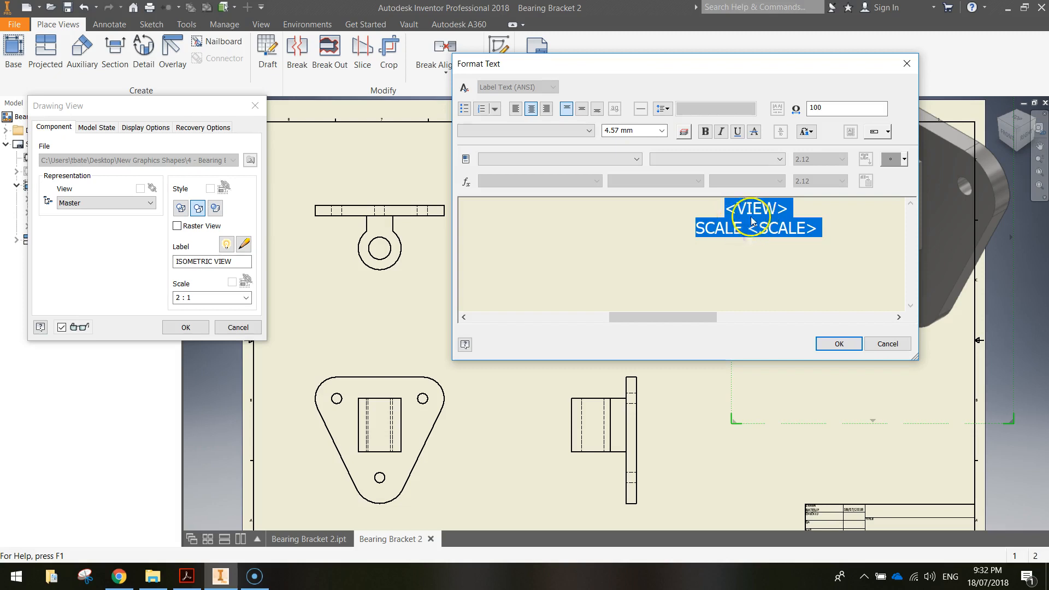
left_click(661, 132)
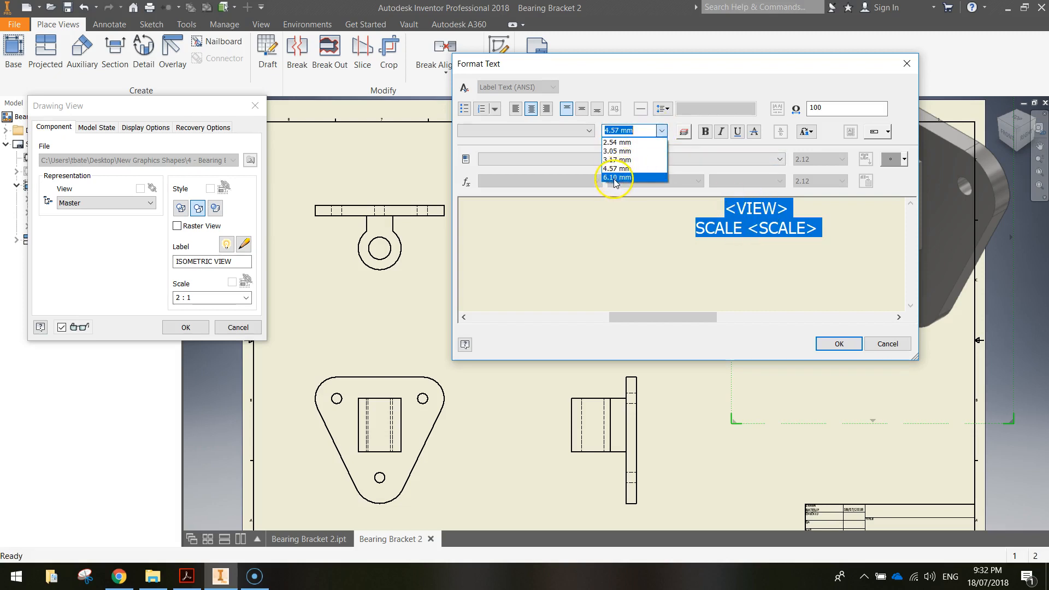
left_click(616, 177)
left_click(823, 344)
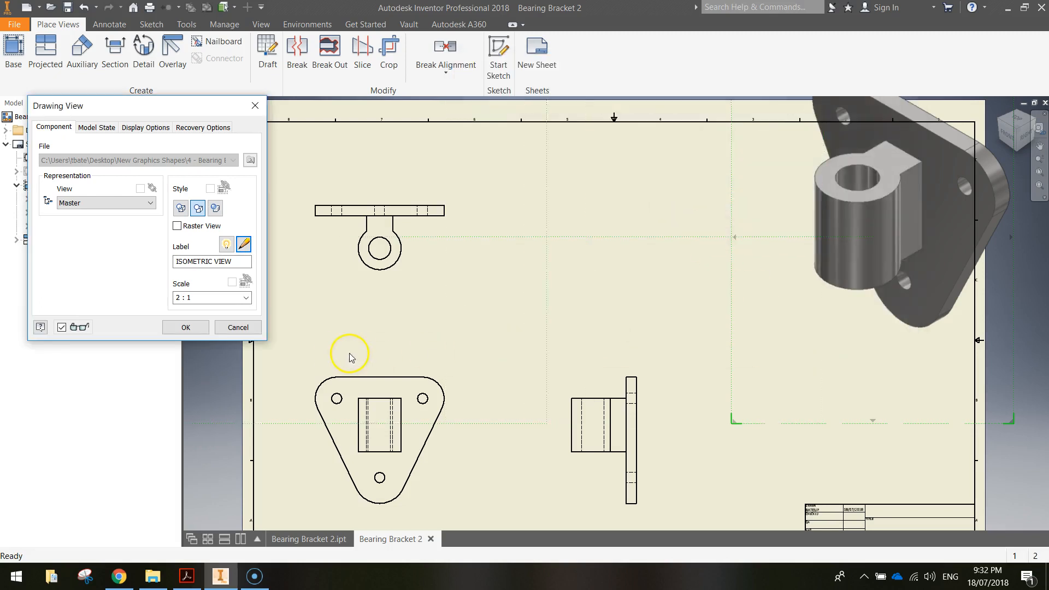
left_click(217, 209)
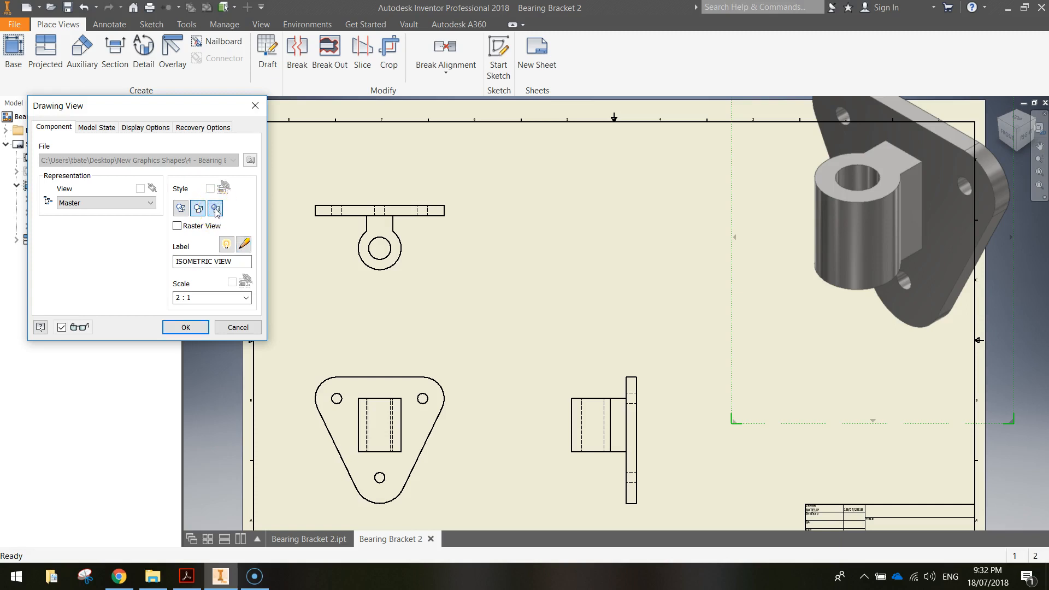
left_click(183, 328)
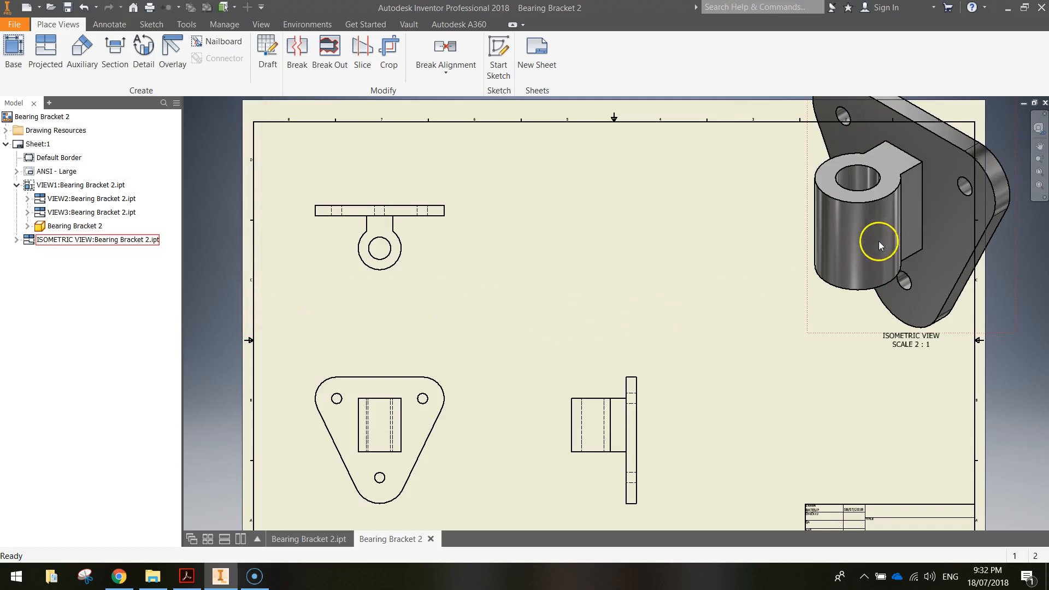
- Move the enlarged isometric view fully inside the sheet border and place its label slightly lower beneath it
left_click_drag(811, 163, 753, 229)
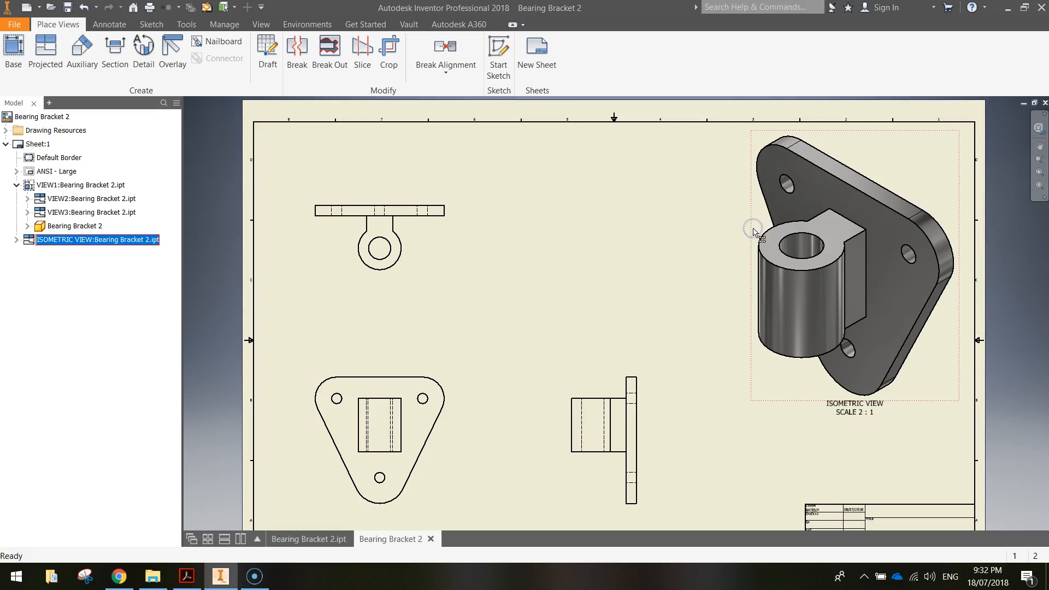
left_click_drag(864, 414, 860, 423)
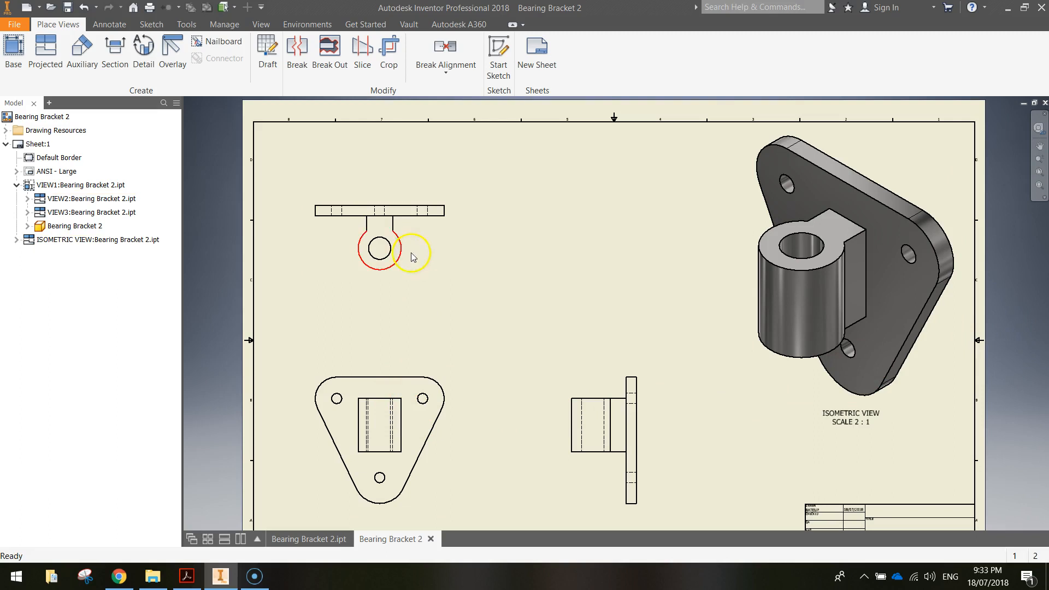
- Rename the front view as FRONT VIEW and turn on its label
mouse_move(529, 367)
middle_mouse_down()
mouse_move(590, 306)
mouse_move(594, 241)
middle_mouse_up()
scroll(459, 348, "up", 3)
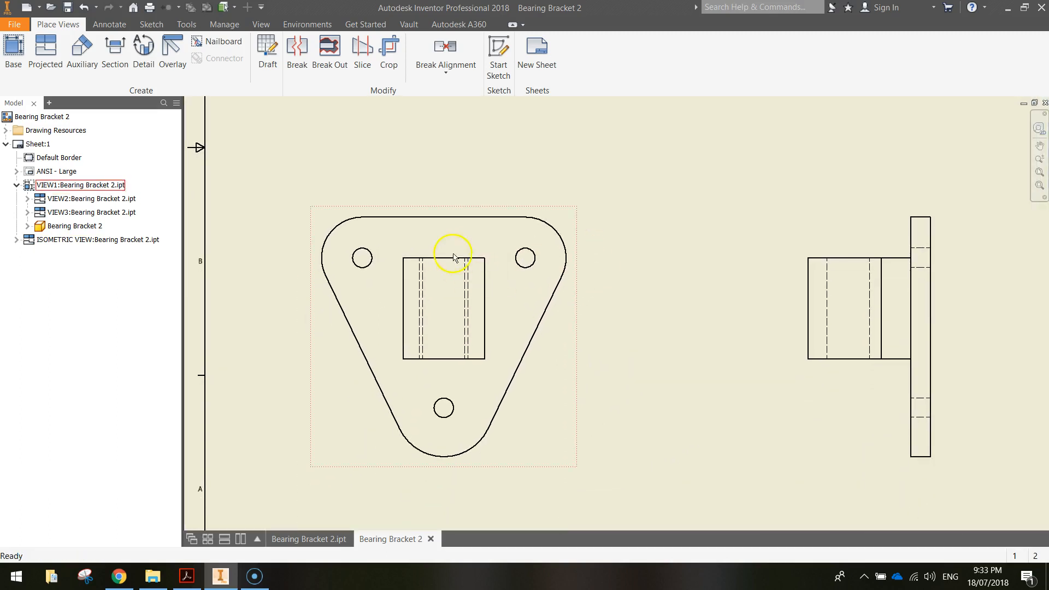
double_click(433, 208)
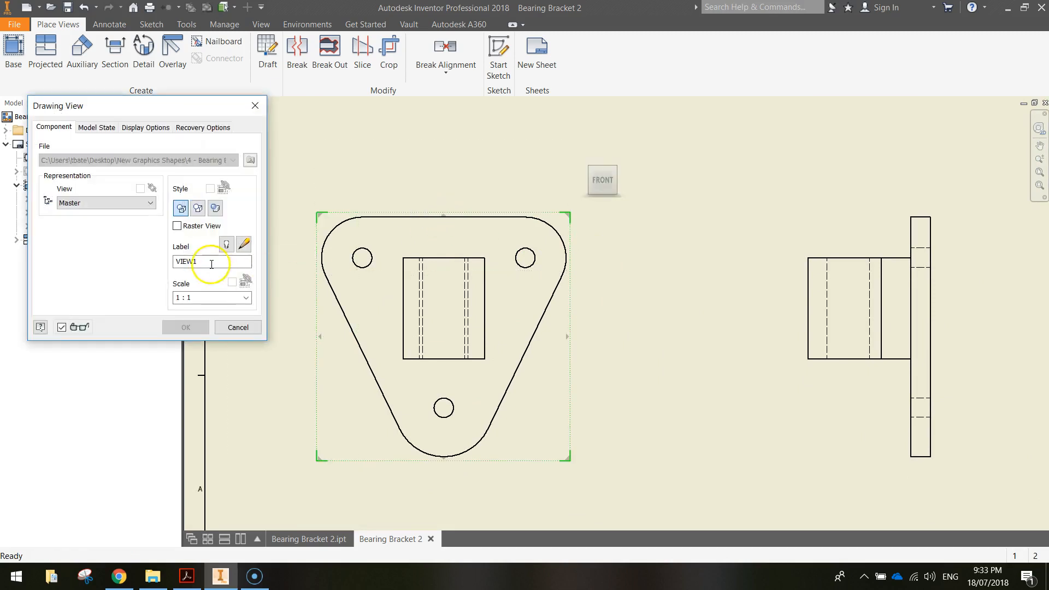
type("FRONT")
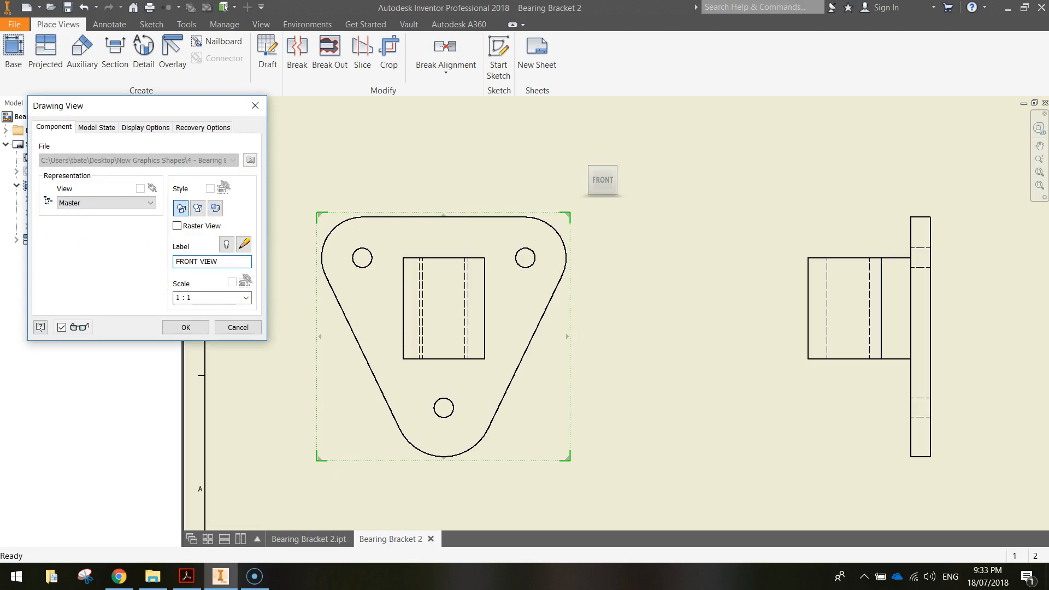
left_click(227, 246)
- Remove the scale line from the front view's label, set the remaining text to 6.10 mm, and position the label below the view
left_click(244, 244)
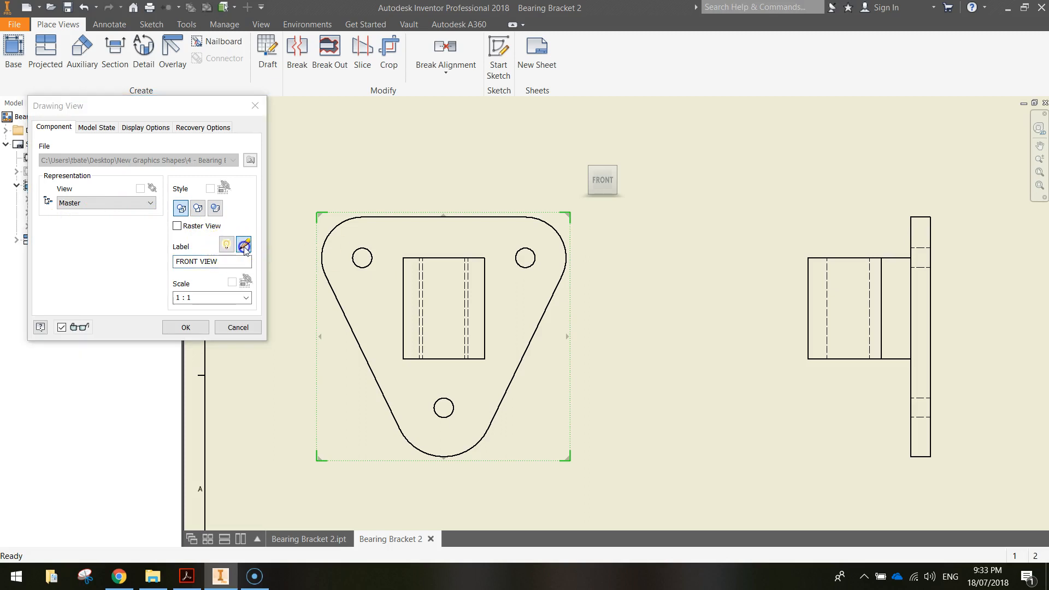
left_click_drag(672, 238, 754, 236)
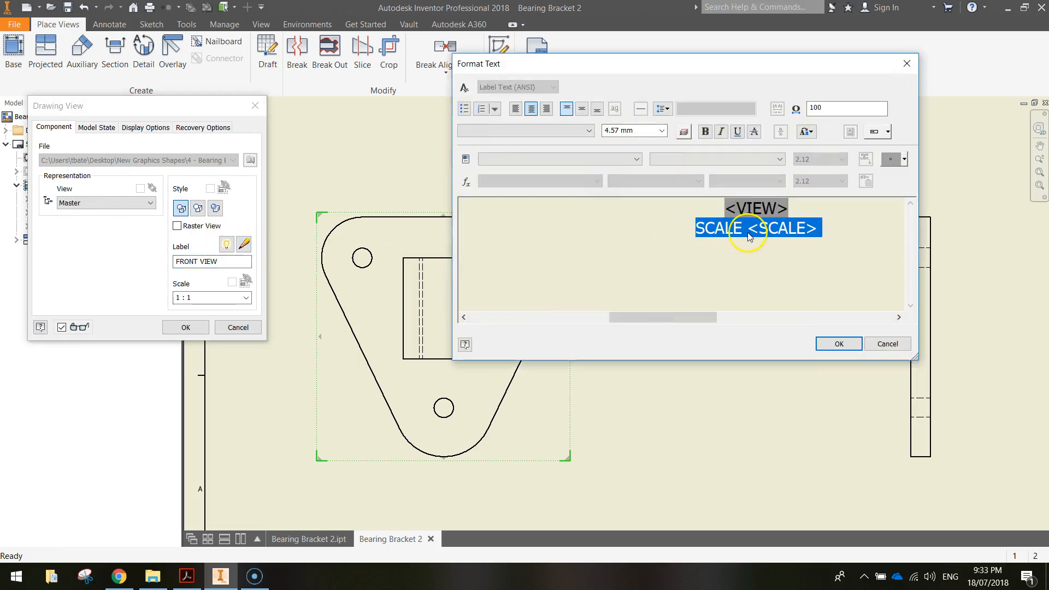
key("Delete")
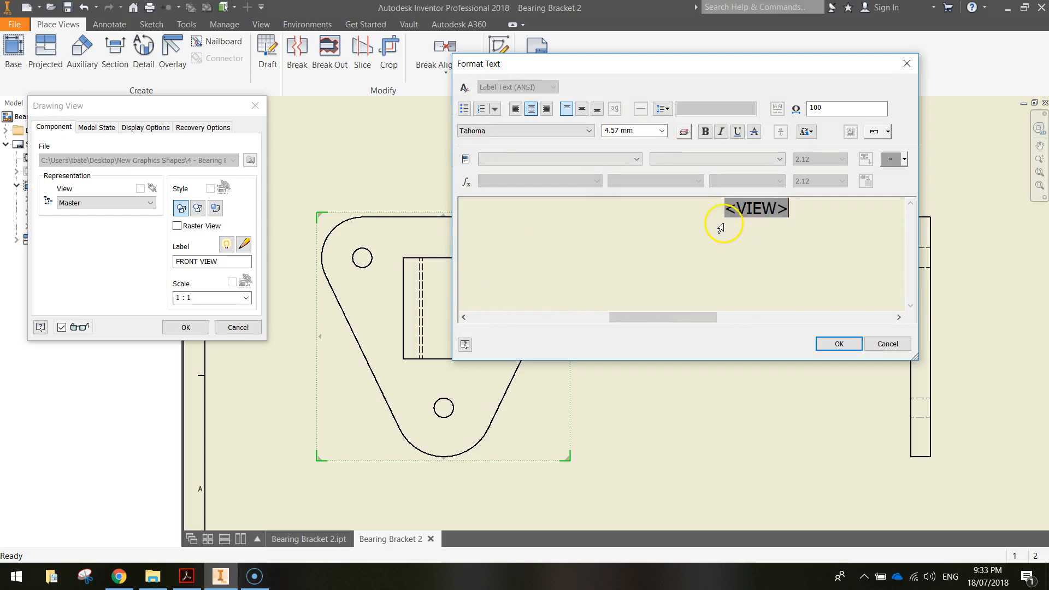
left_click_drag(710, 219, 787, 212)
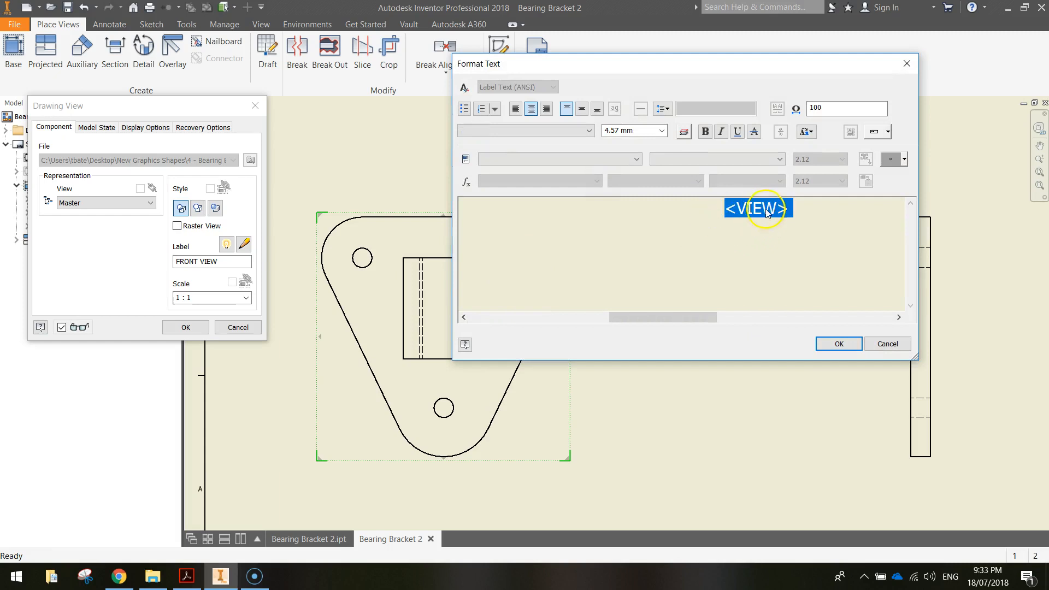
left_click(662, 131)
left_click(617, 176)
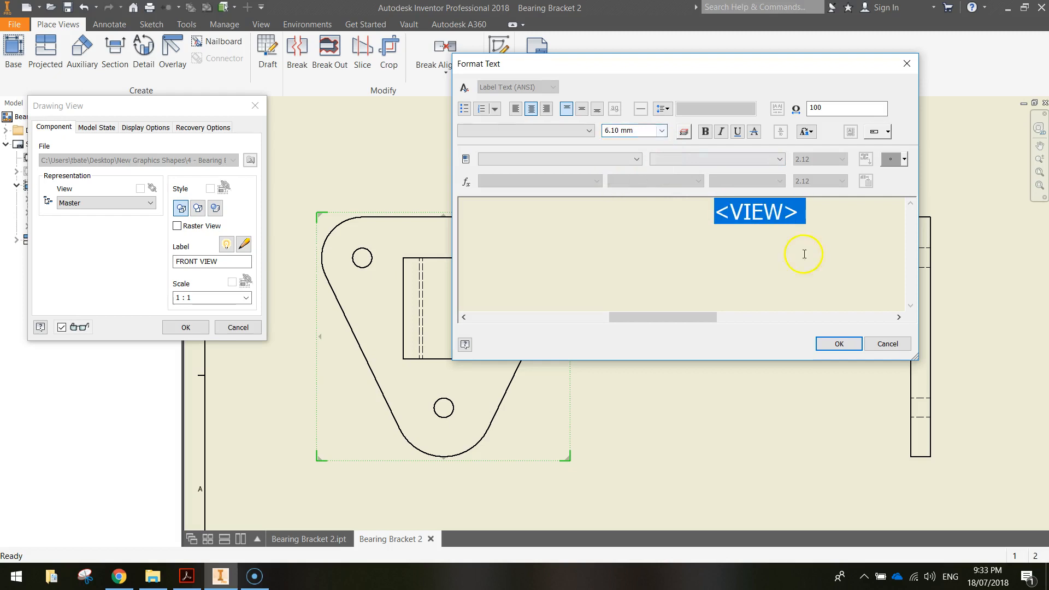
left_click(839, 344)
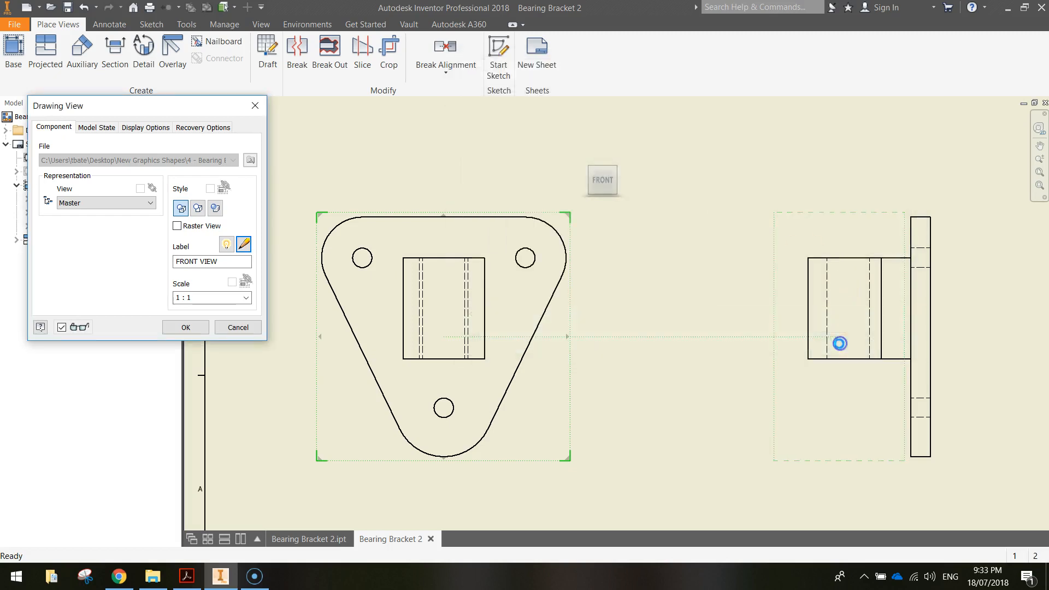
left_click(183, 327)
left_click_drag(465, 484, 465, 490)
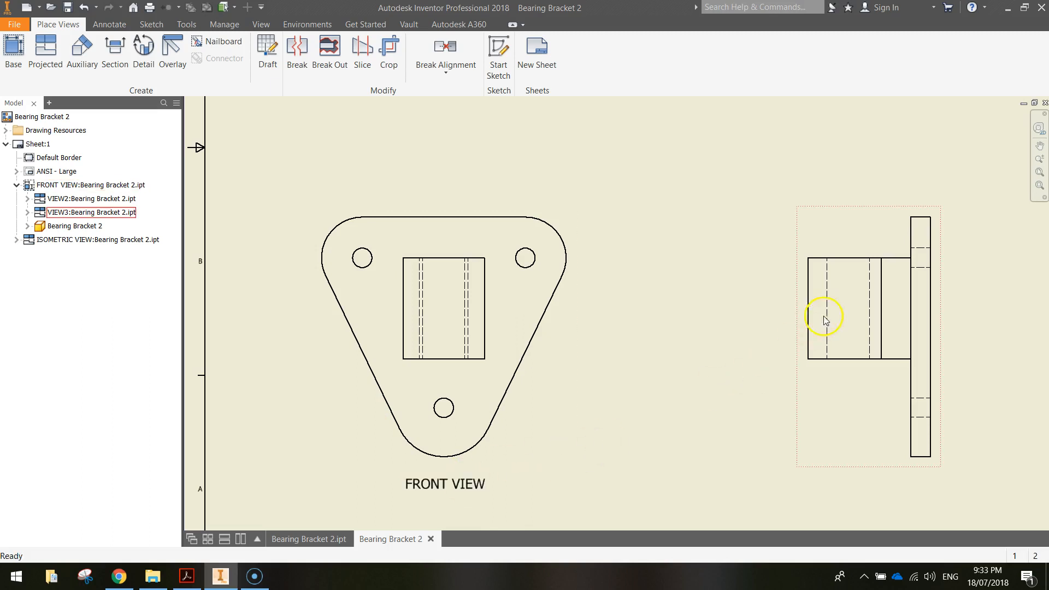
- Rename the projected side view as SIDE VIEW and turn on its label
double_click(860, 210)
type("SIDE VIEW")
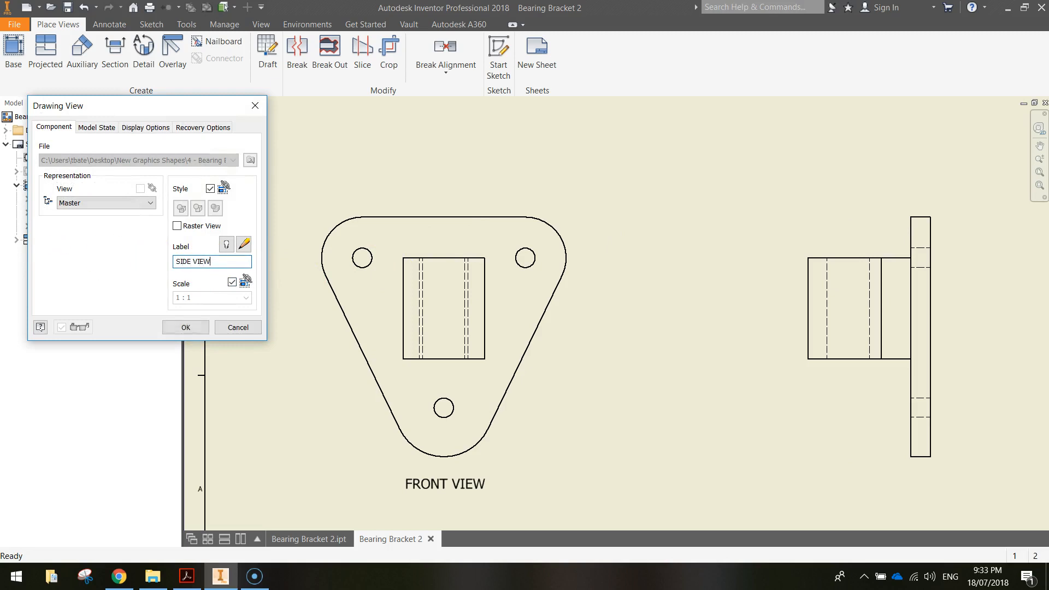
left_click(228, 245)
- Strip the scale line from the side view's label, set its text height to 6.10 mm, and move the label slightly lower
left_click(244, 245)
triple_click(682, 237)
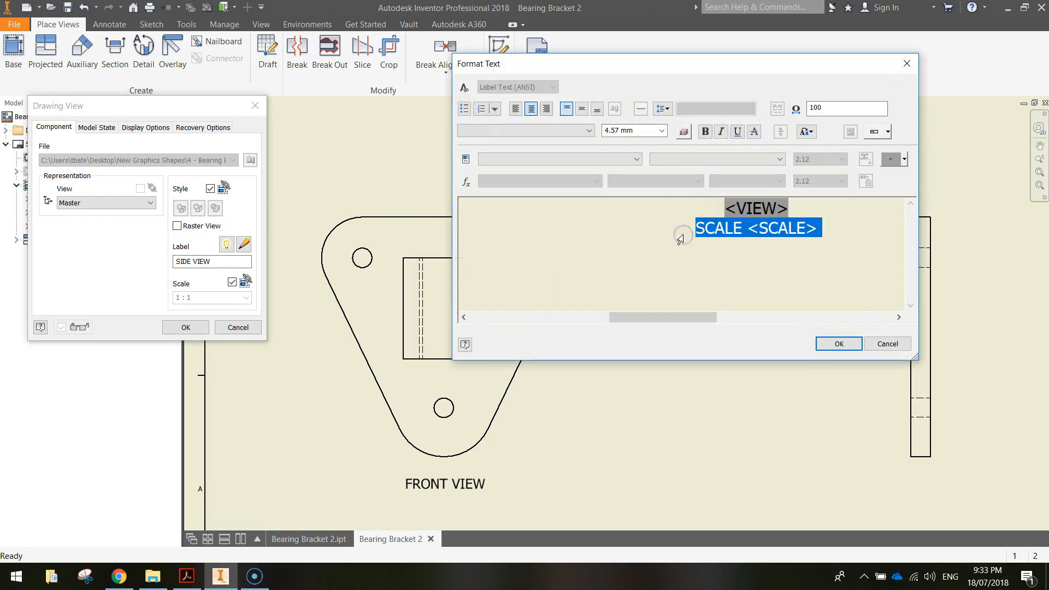
key("Delete")
triple_click(694, 217)
left_click(662, 132)
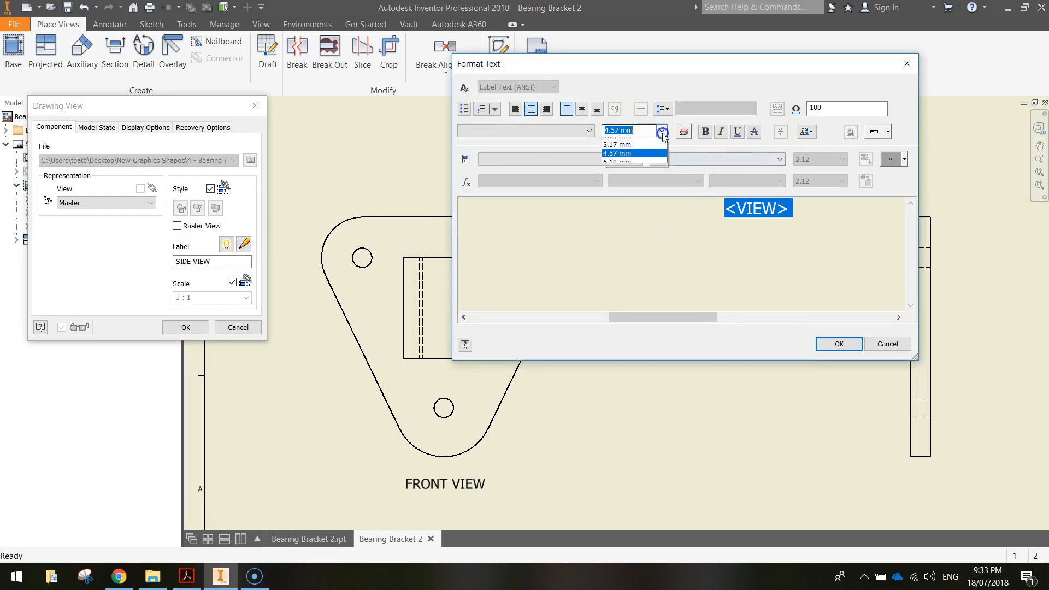
left_click(634, 164)
left_click(840, 344)
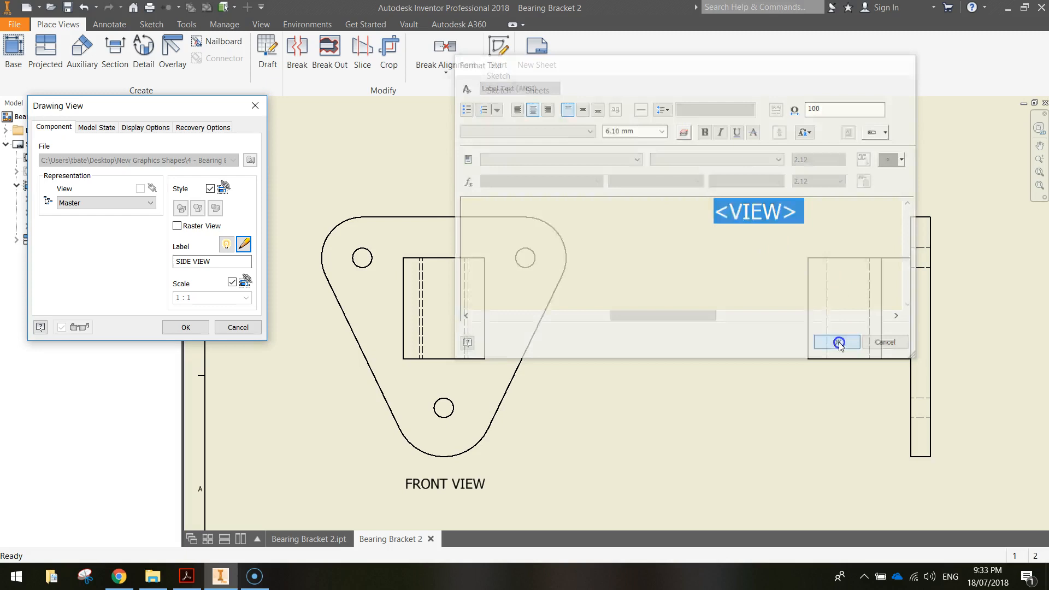
left_click(186, 327)
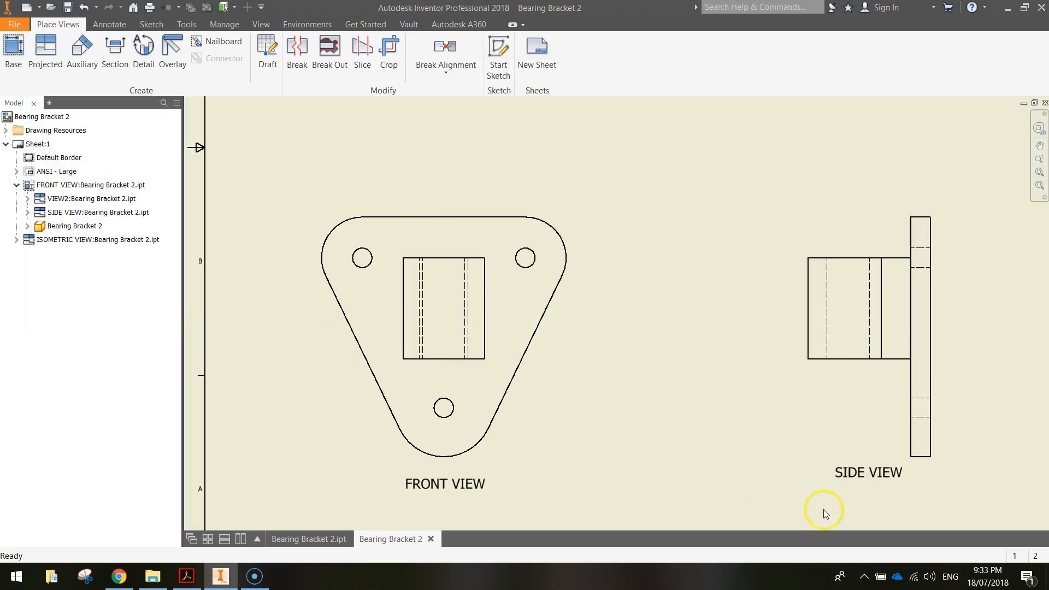
left_click_drag(880, 484, 894, 494)
- Rename the projected top view as TOP VIEW and turn on its label
mouse_move(387, 176)
middle_mouse_down()
mouse_move(380, 188)
mouse_move(449, 440)
middle_mouse_up()
left_click(463, 204)
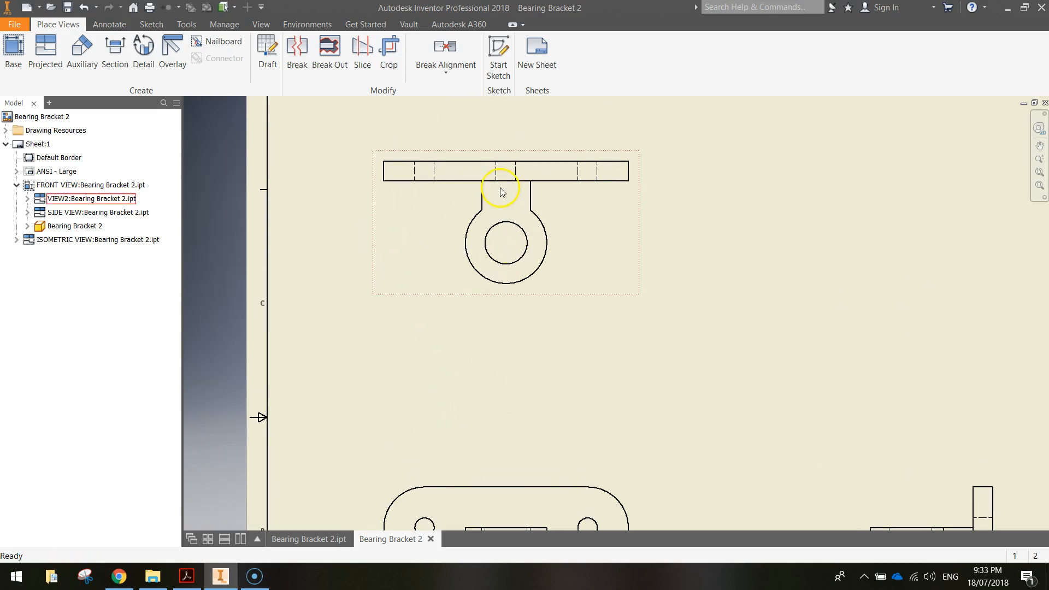
double_click(479, 155)
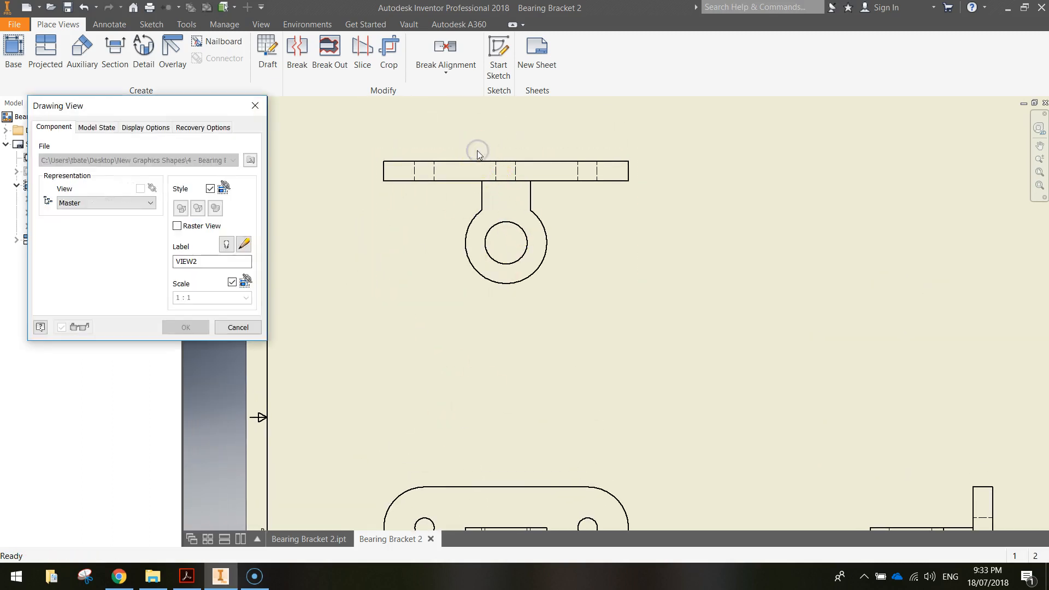
type("TOP V")
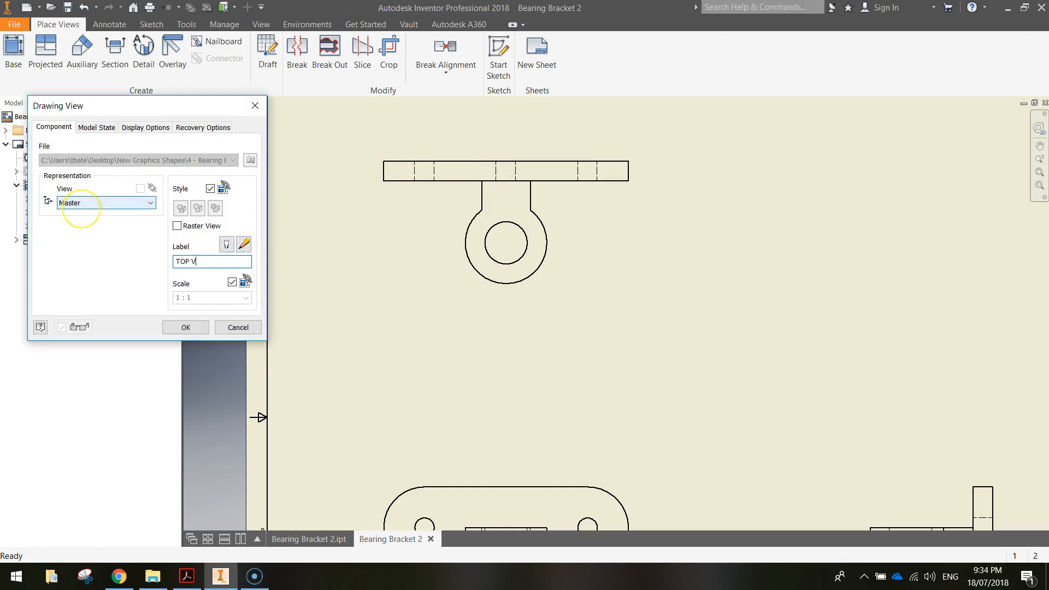
left_click(224, 248)
- Strip the scale line from the top view's label, set its text height to 6.10 mm, and position the label just below the view
left_click(245, 246)
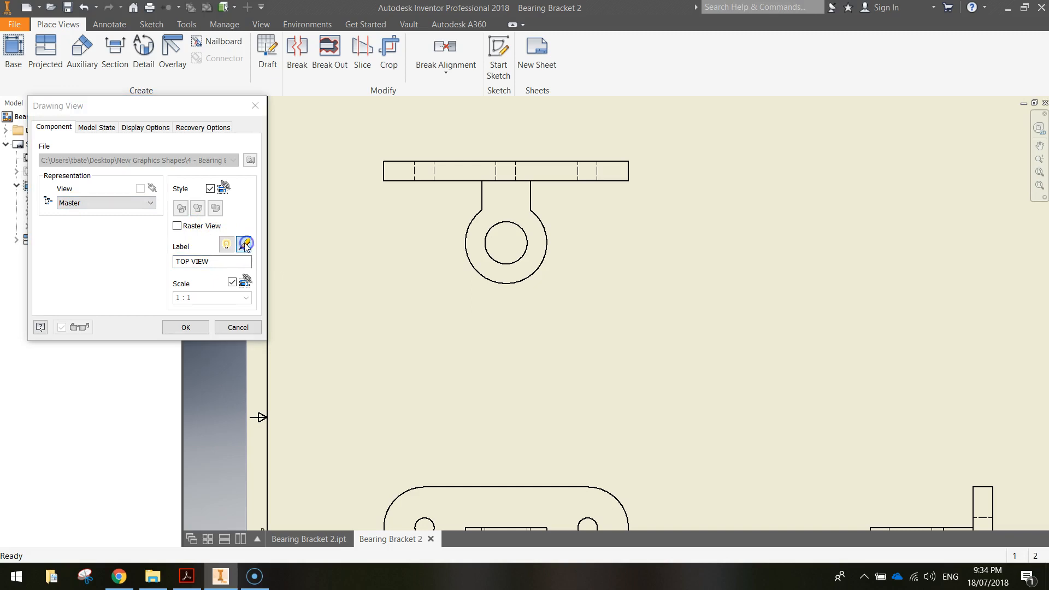
left_click(663, 228)
key("Delete")
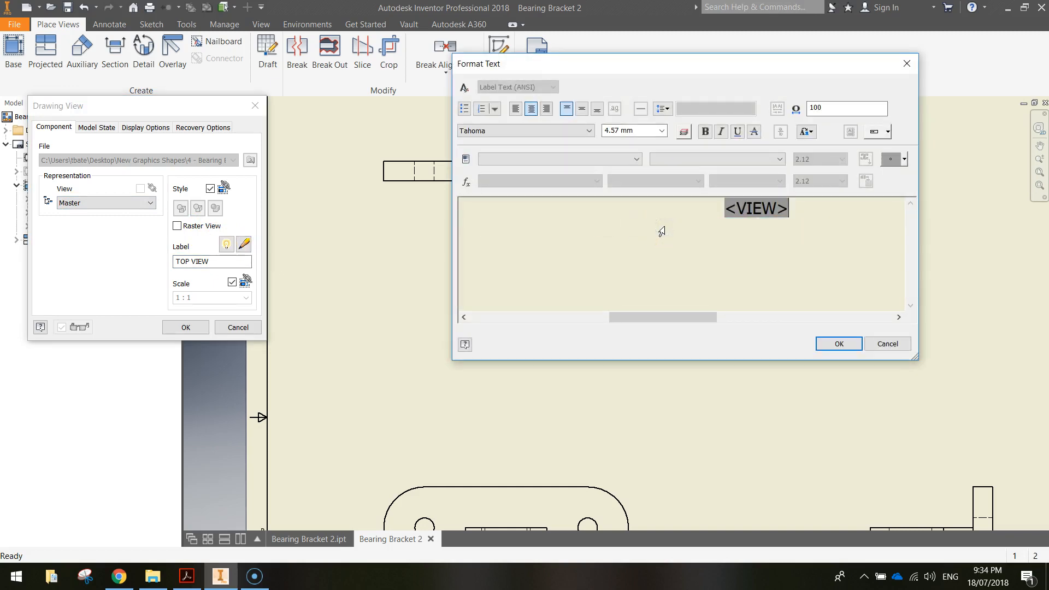
left_click(764, 213)
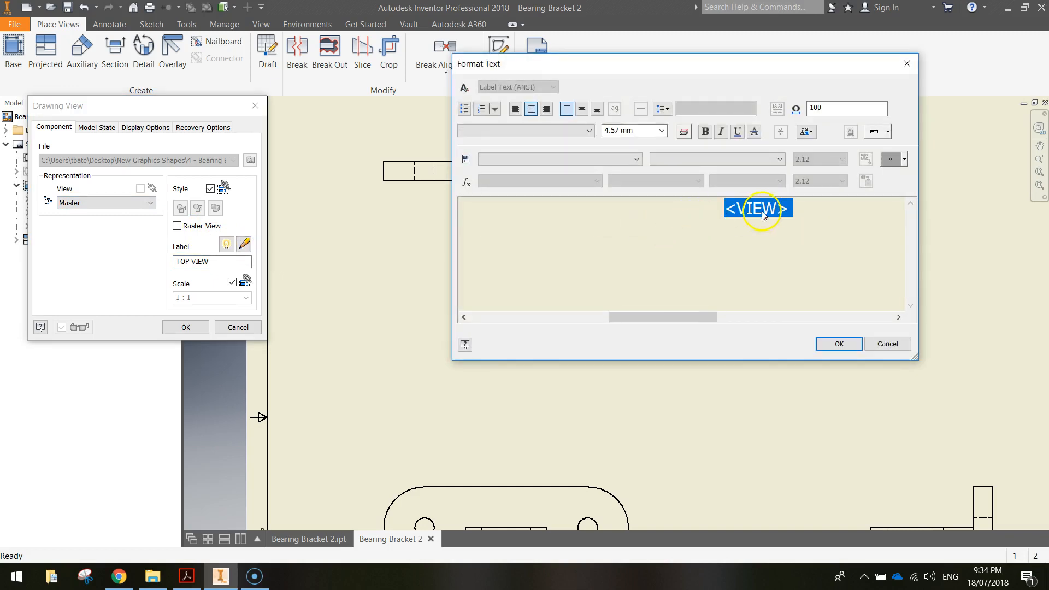
left_click(661, 130)
left_click(648, 173)
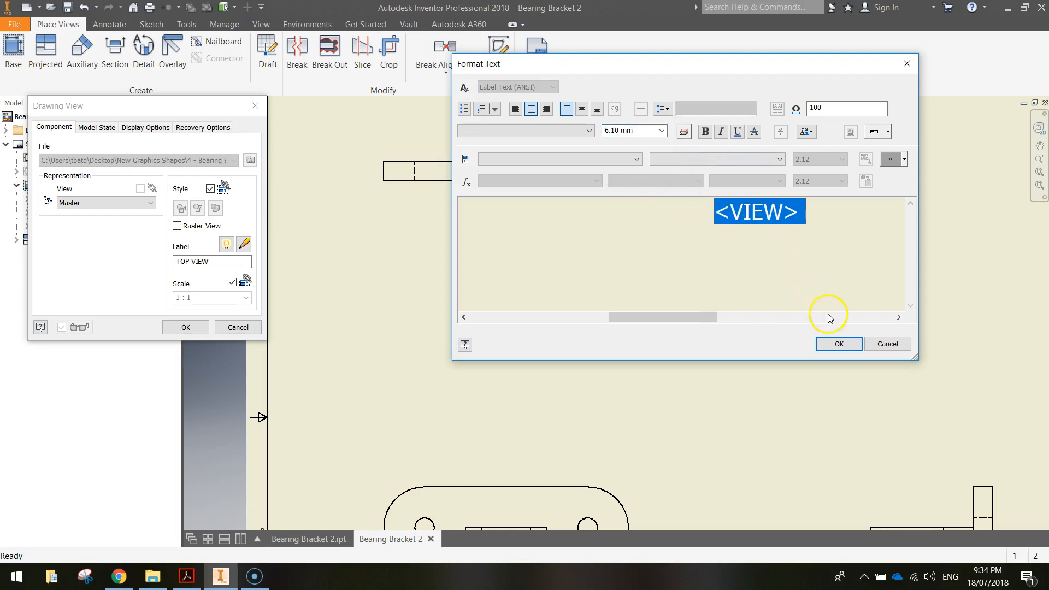
left_click(837, 343)
left_click(186, 327)
left_click_drag(498, 309, 500, 319)
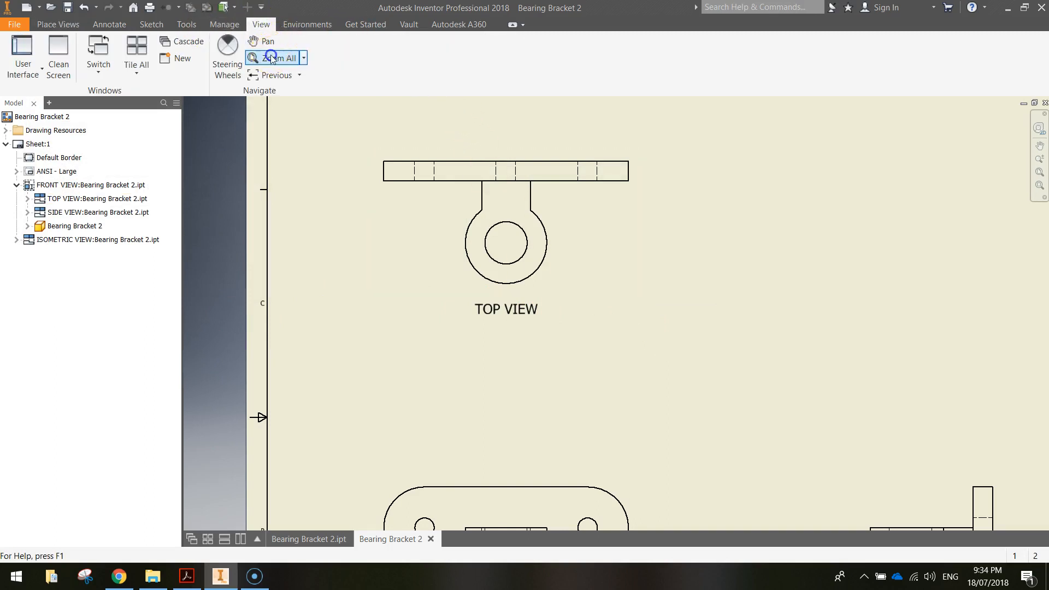
- Dimension the radius of the front view's upper-left rounded corner, placing the text outside the outline with default dimension text
left_click(271, 57)
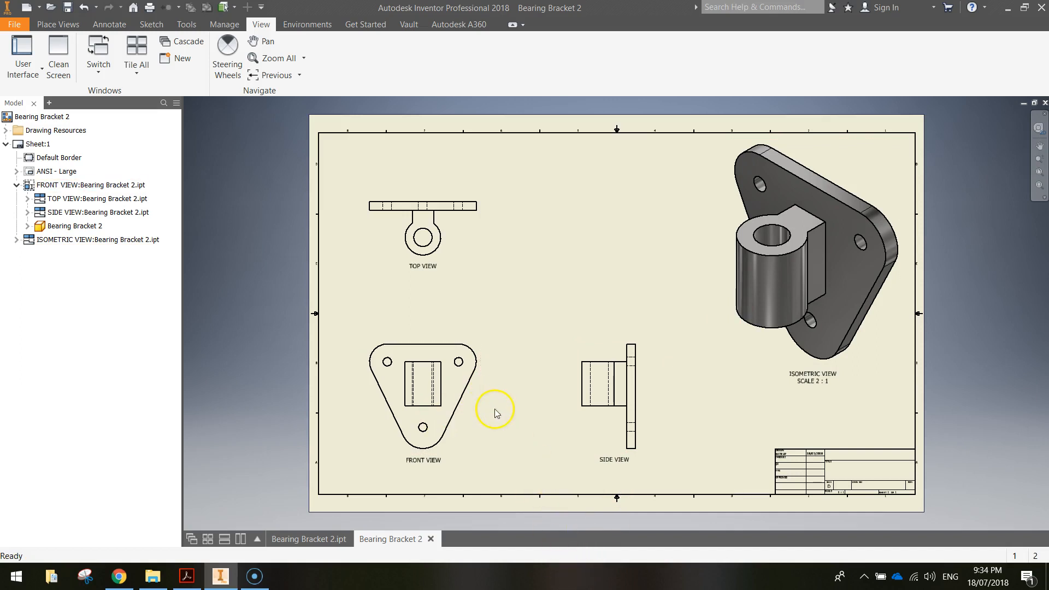
scroll(442, 426, "down", 3)
middle_click_drag(556, 434, 595, 369)
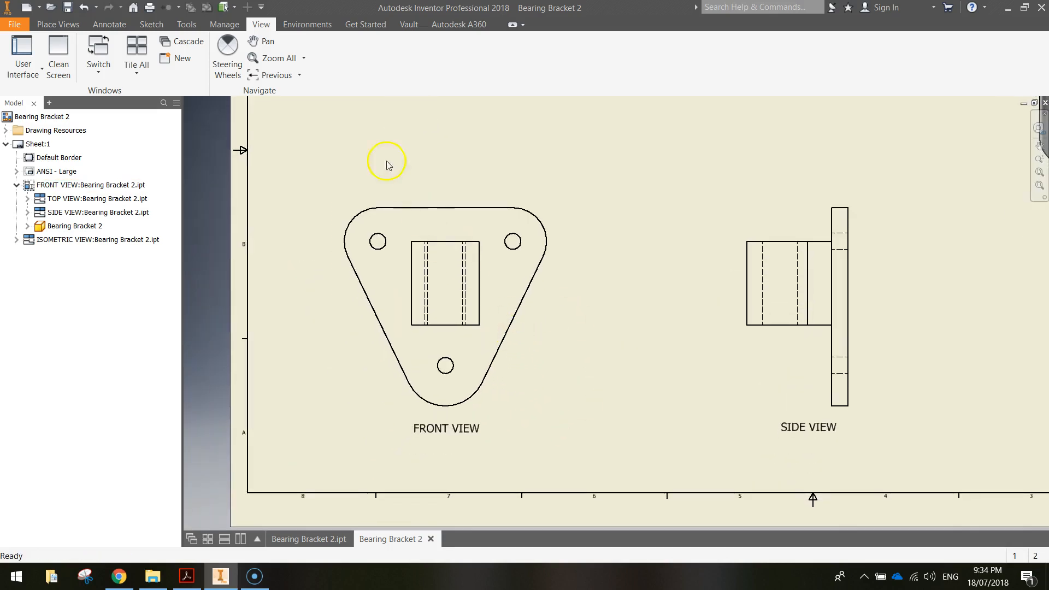
left_click(109, 25)
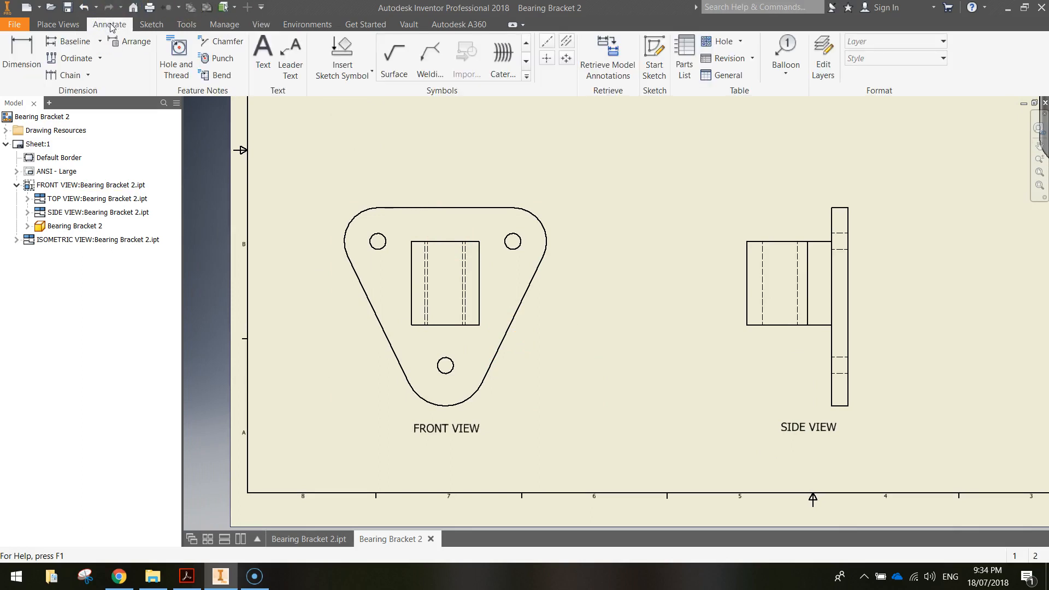
left_click(21, 53)
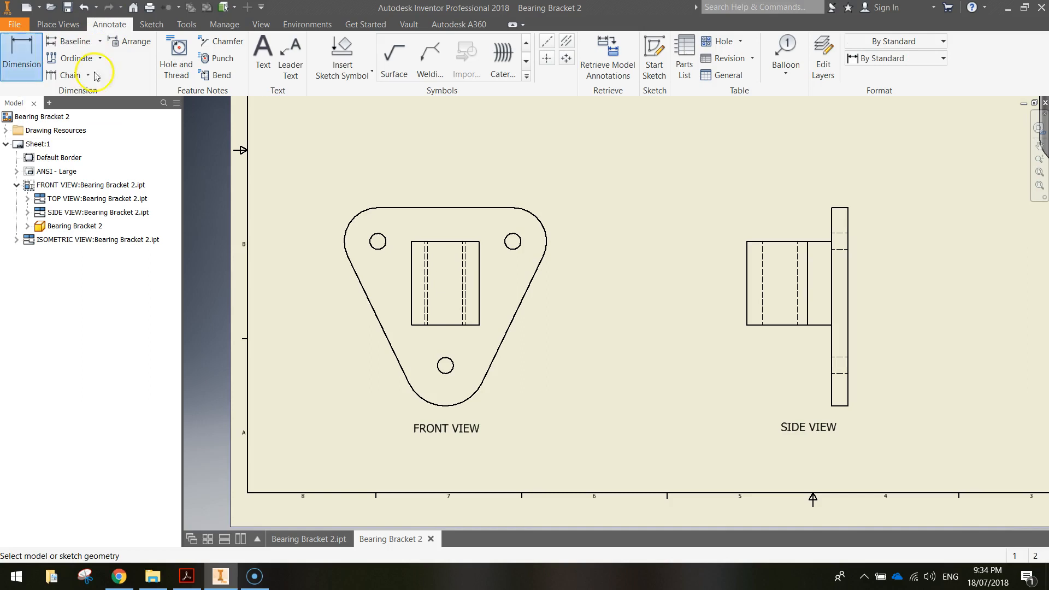
left_click(355, 217)
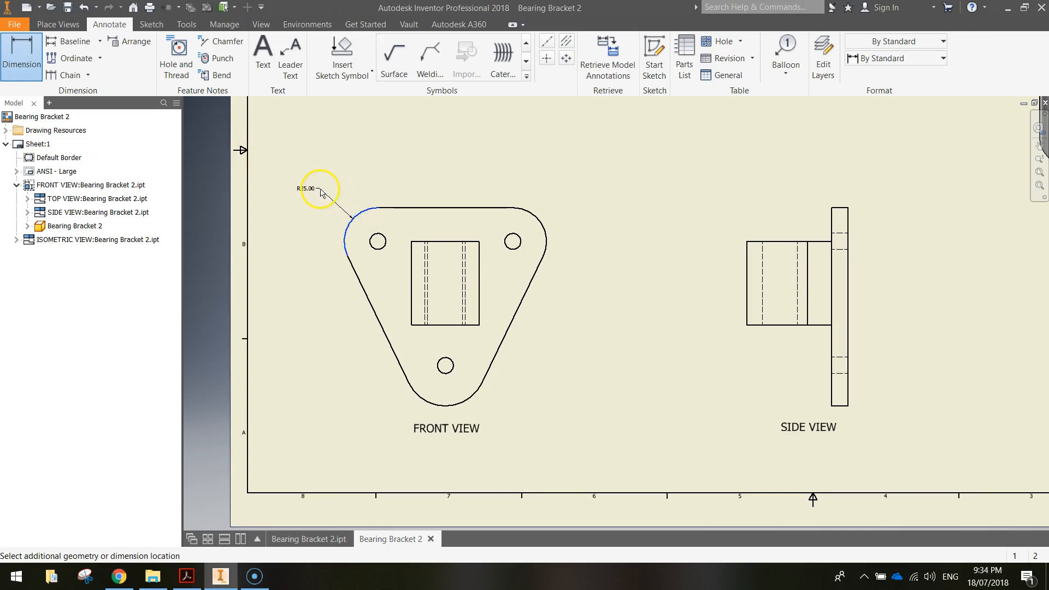
left_click(322, 198)
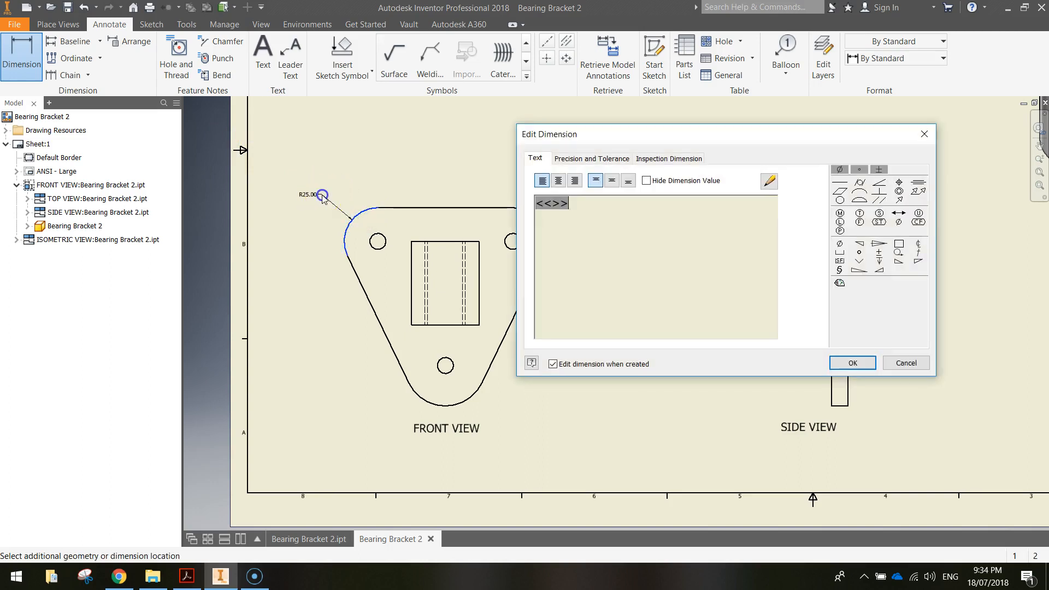
left_click(866, 364)
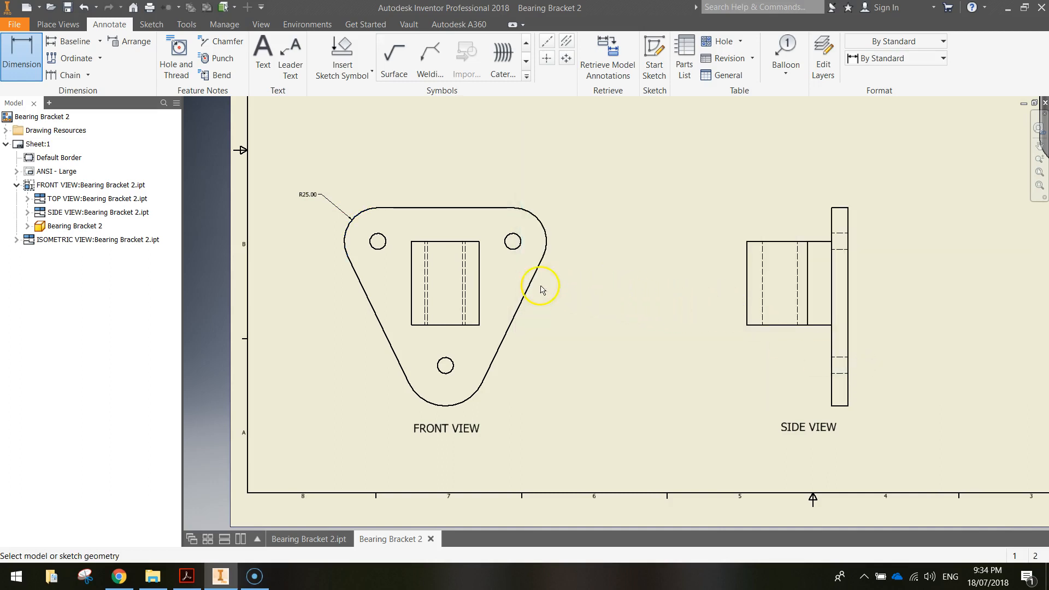
- Dimension the horizontal distance from the front view's upper-left hole centre to the midpoint of the boss's top edge, placed above the plate
left_click(378, 241)
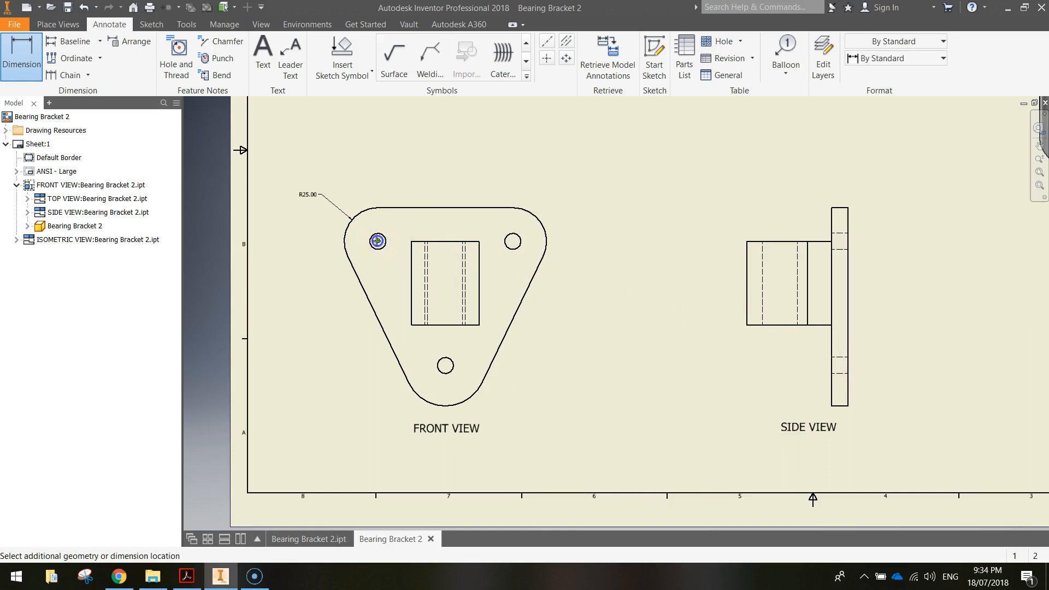
left_click(431, 251)
left_click(446, 243)
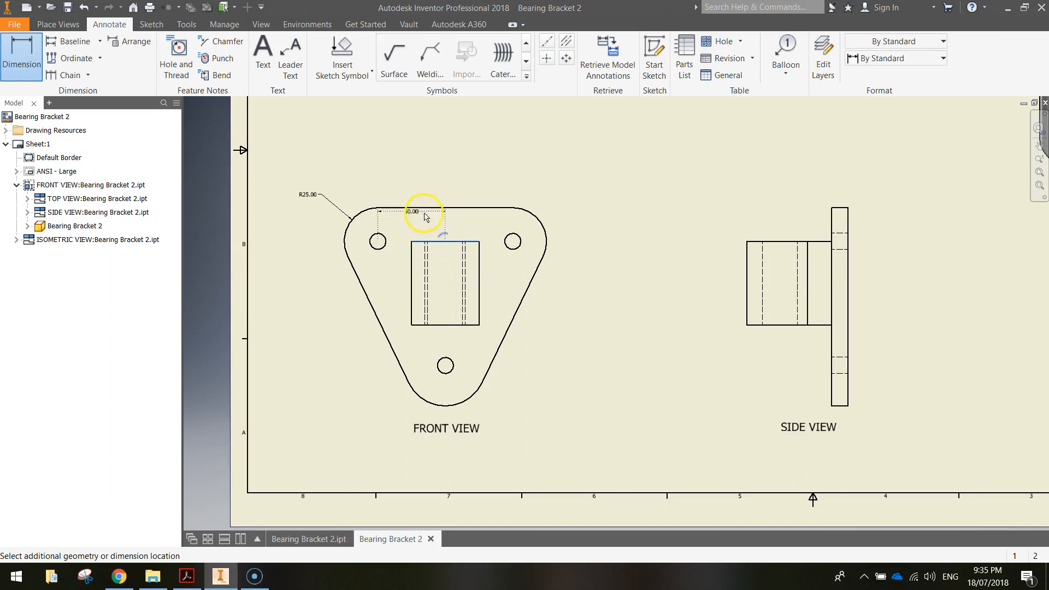
left_click(410, 197)
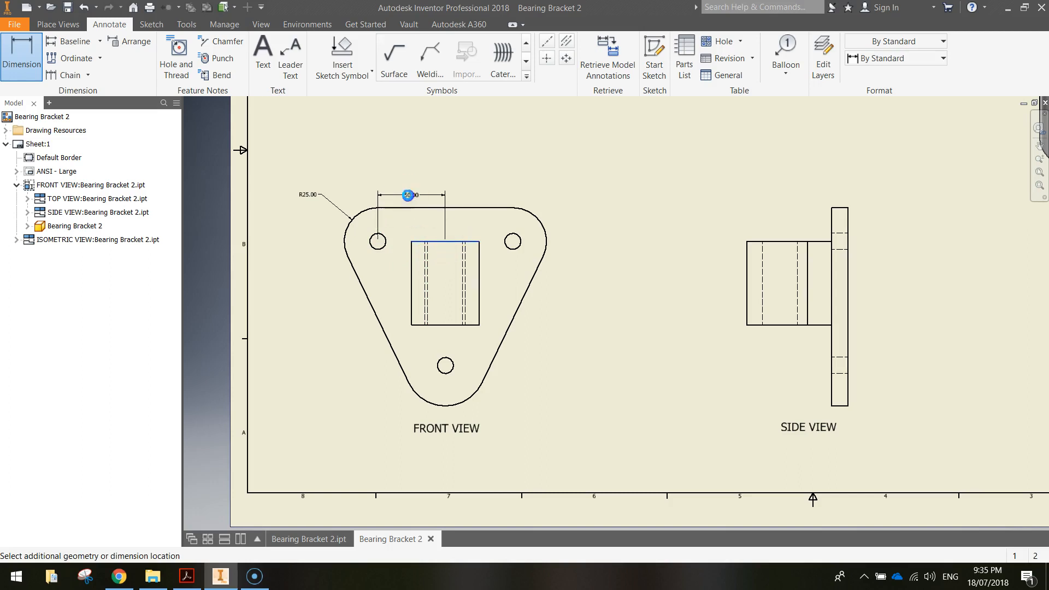
left_click(835, 359)
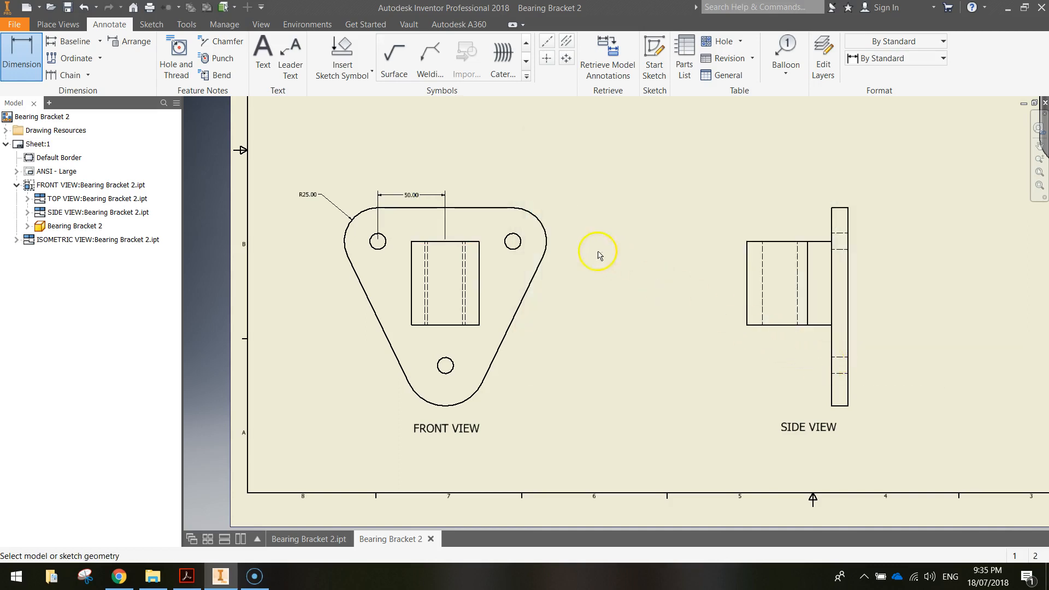
- Begin another dimension from the centre of the front view's upper-left hole
double_click(378, 241)
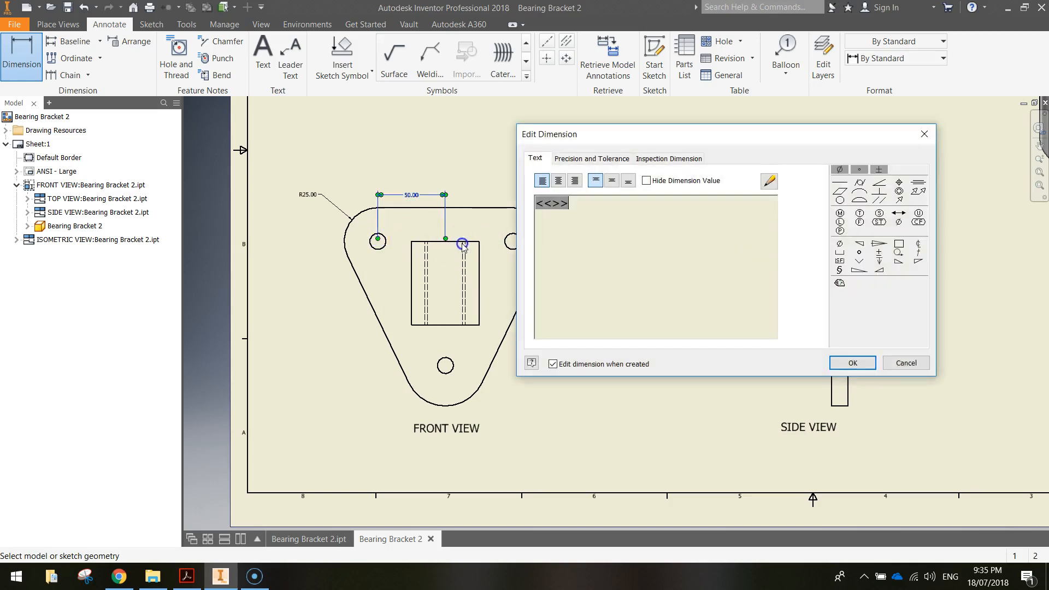
left_click(900, 364)
scroll(410, 202, "up", 3)
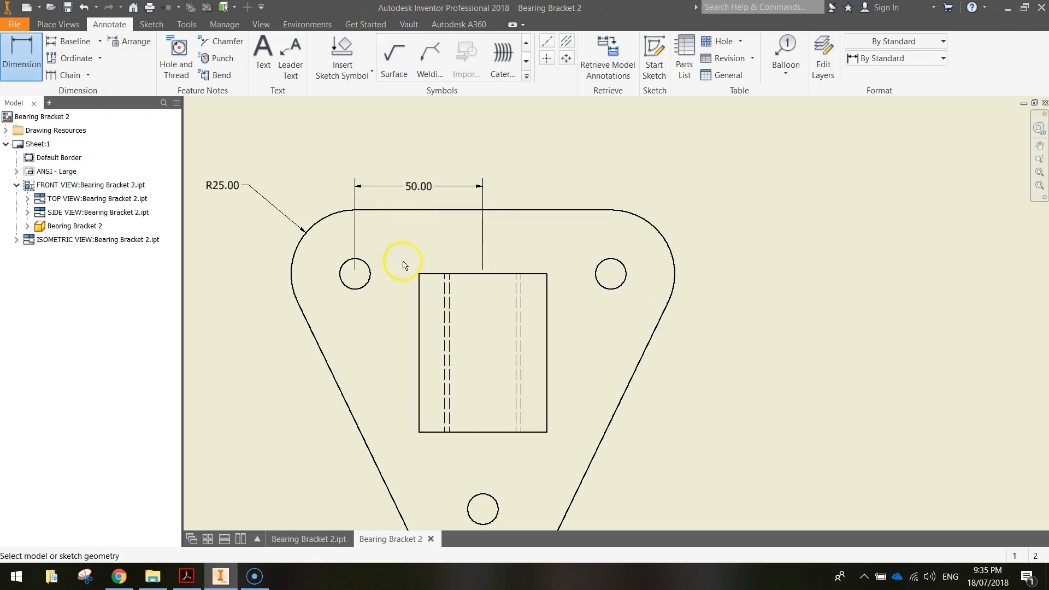
left_click(361, 276)
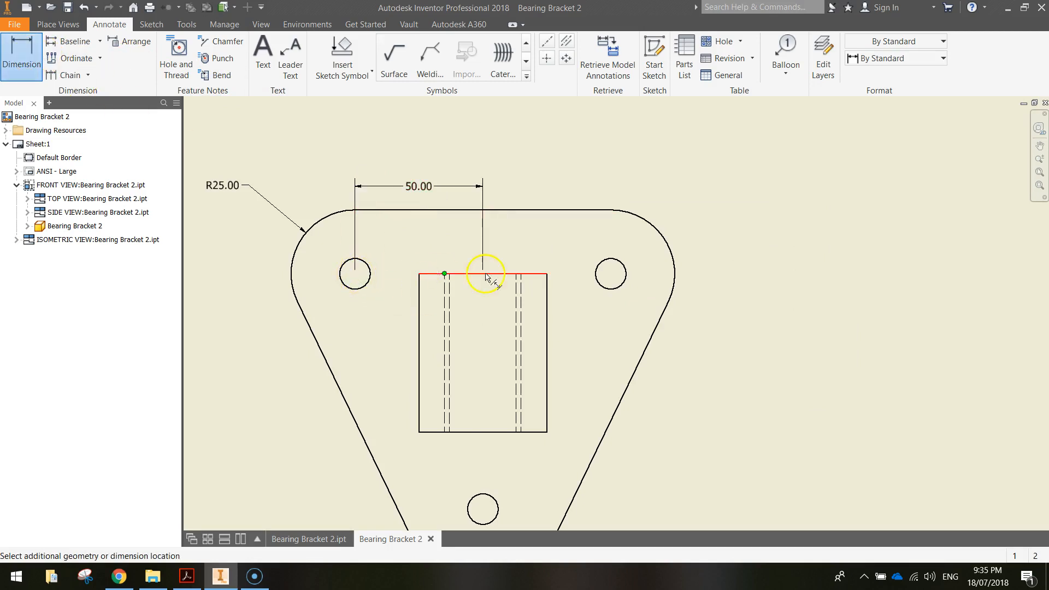